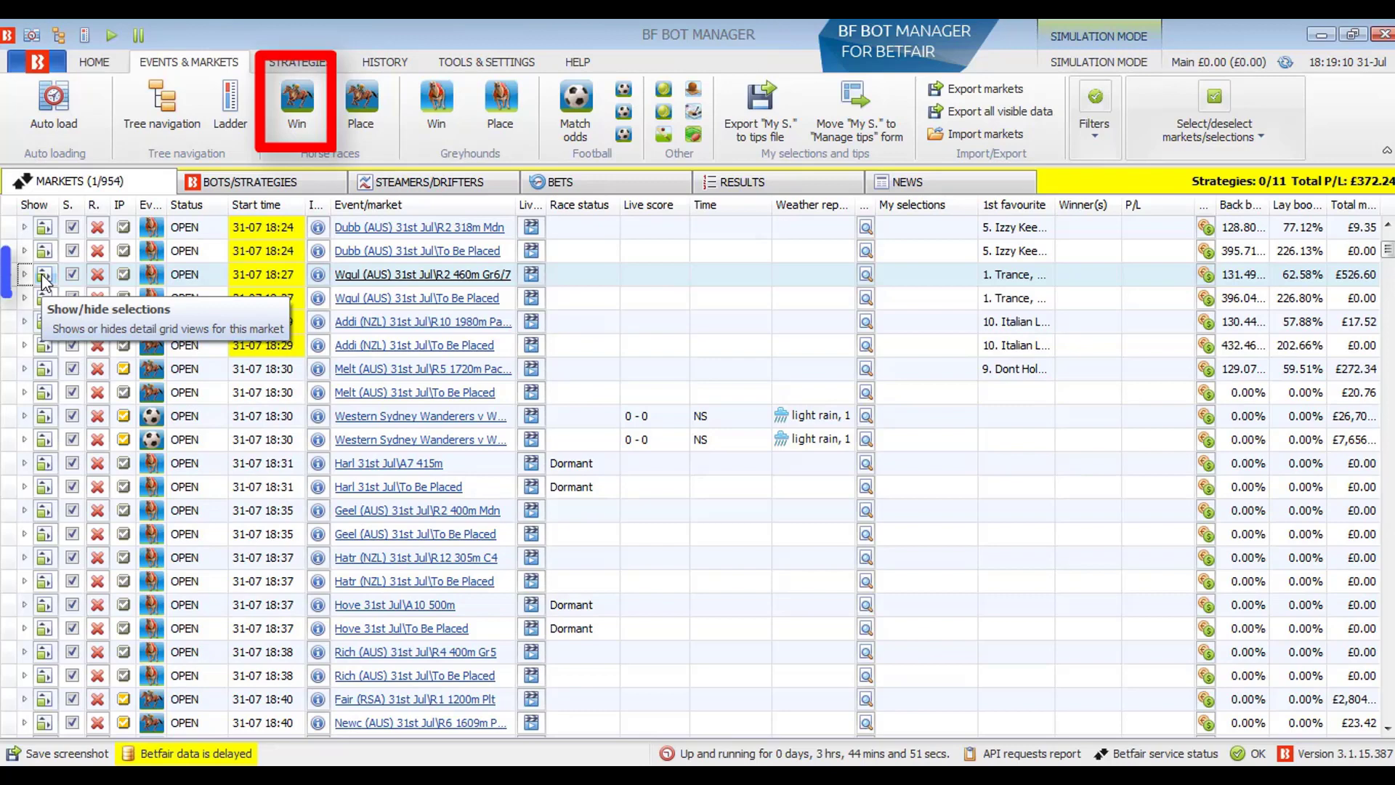
# Step: Open the price ladder for Trance in the 18:27 Wgul (AUS) R2 460m Gr6/7 market and set its stake to 10.00
pyautogui.click(43, 273)
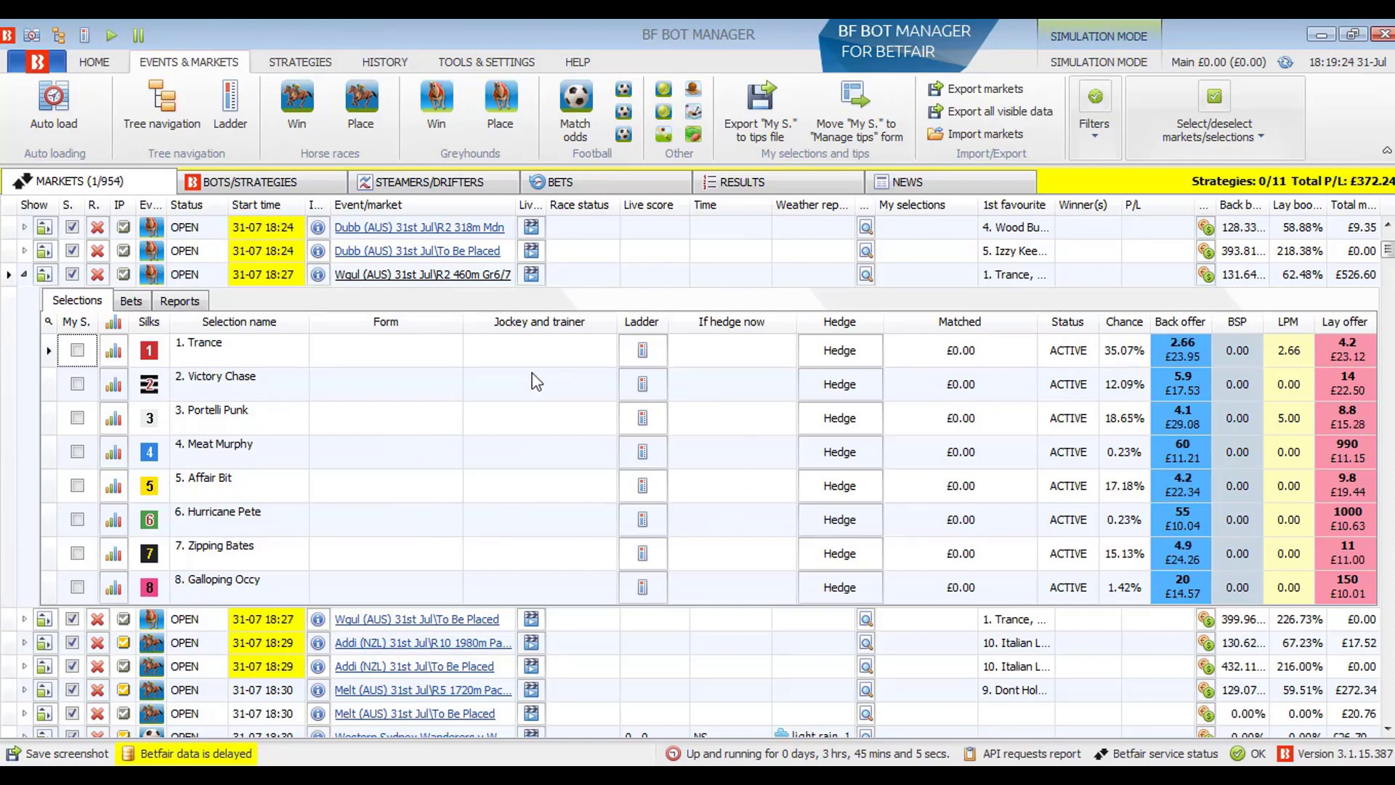
pyautogui.click(633, 355)
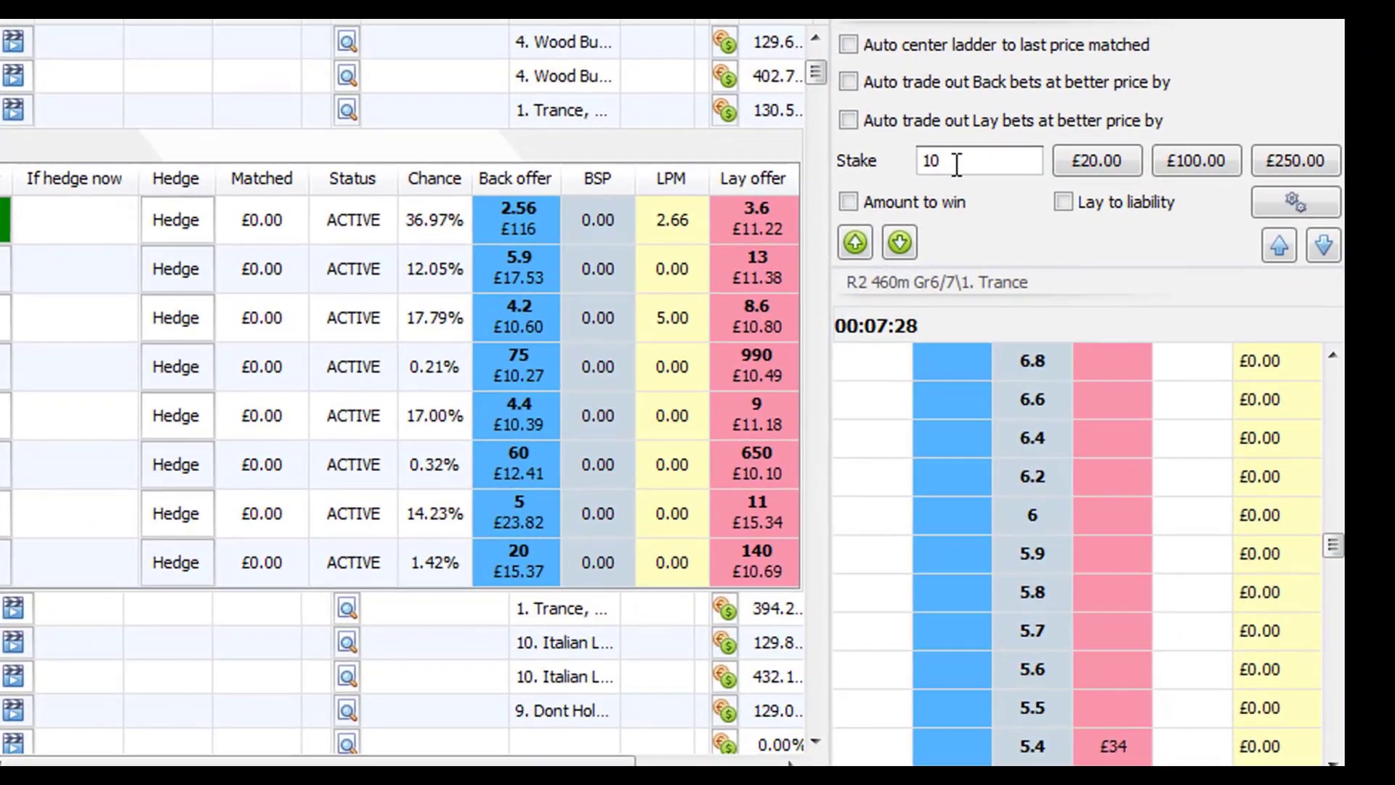
pyautogui.click(1116, 305)
pyautogui.write('.00')
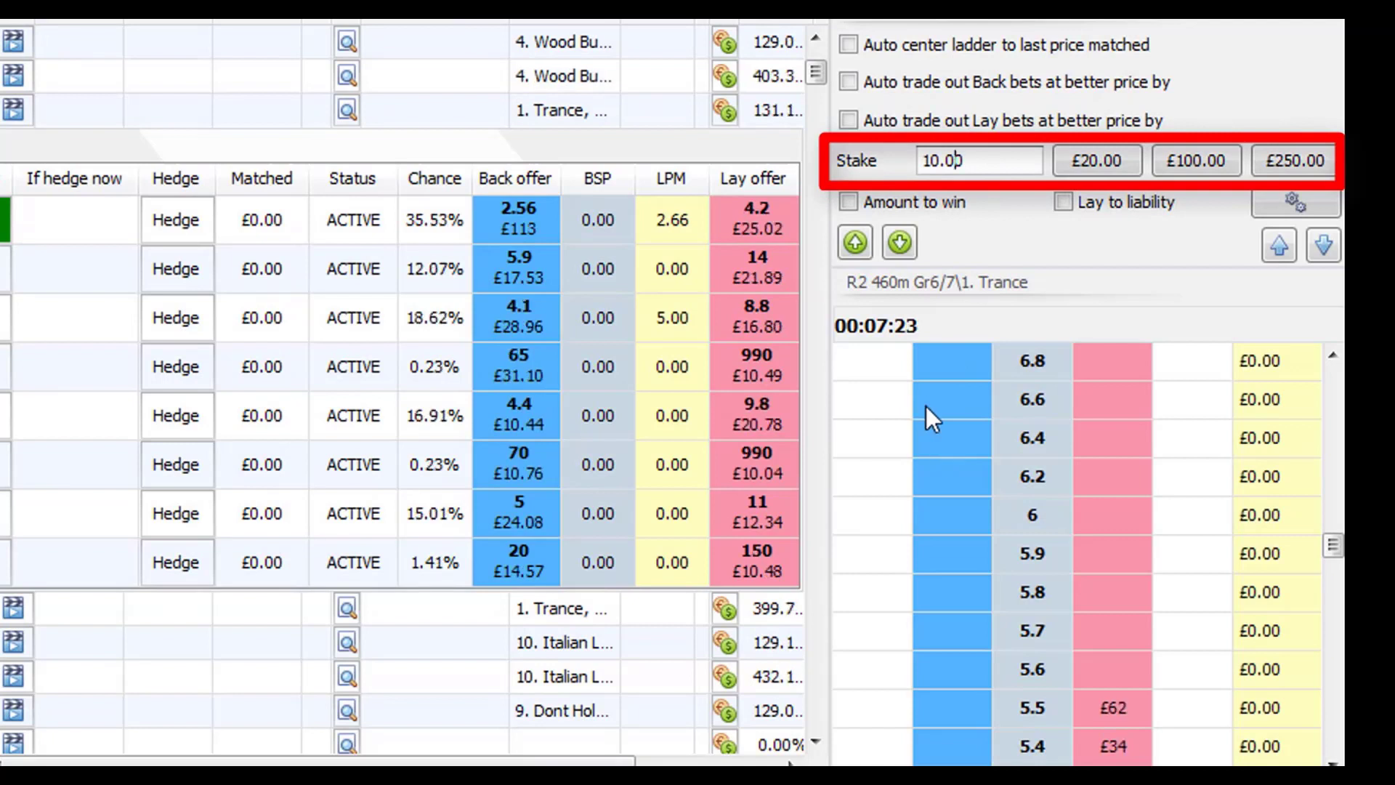
# Step: Switch the Amount to win option for the ladder stake on and off again
pyautogui.click(916, 205)
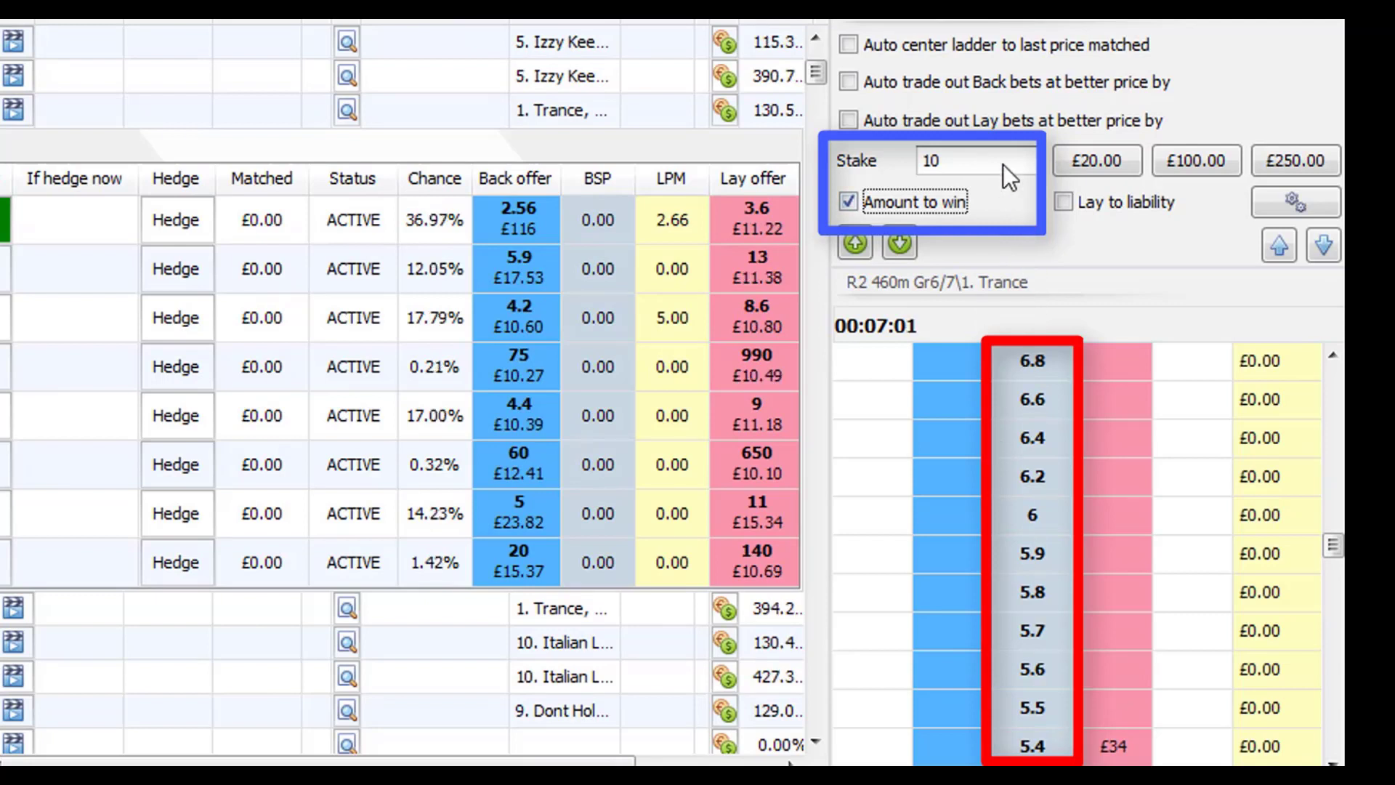
pyautogui.click(954, 205)
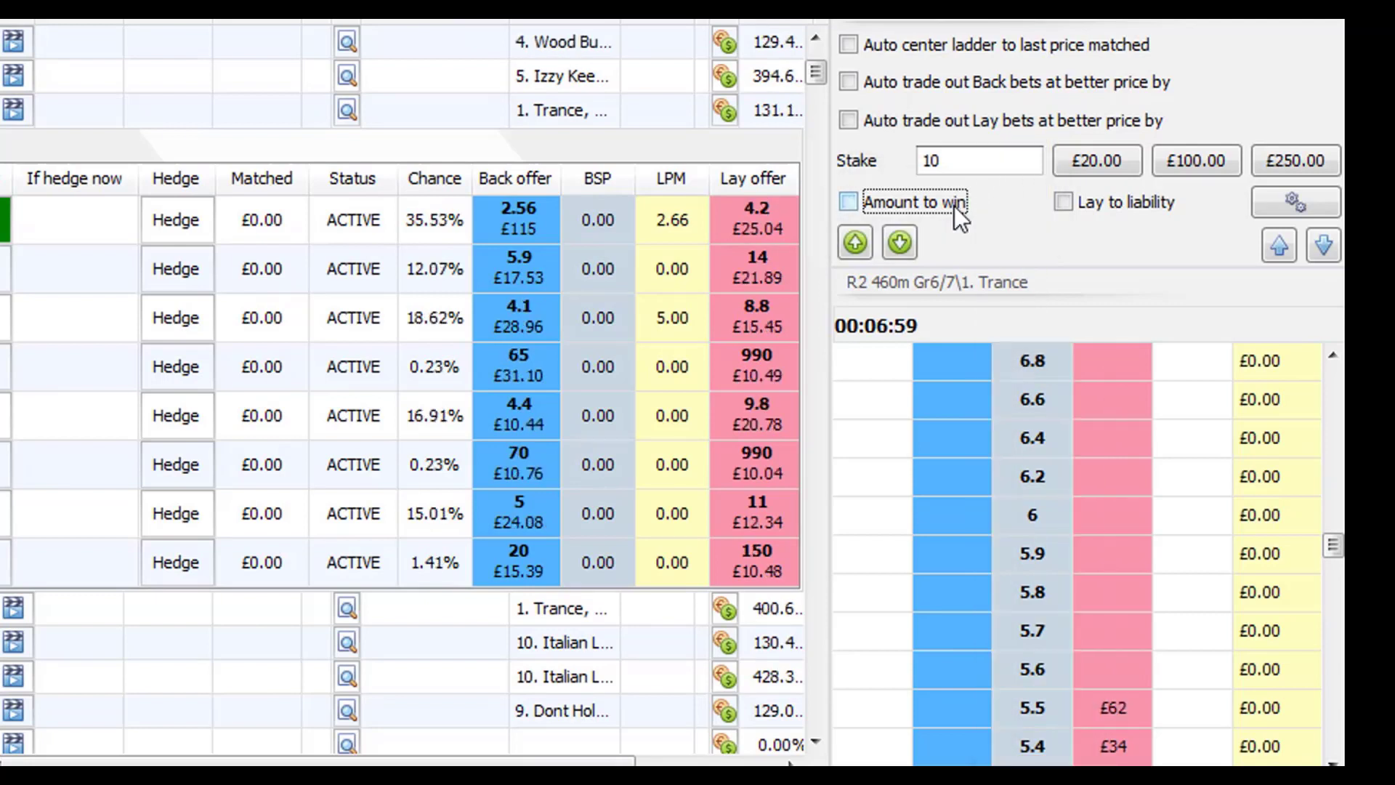
# Step: Try the automatic centering of Trance's ladder on the last matched price and leave the option switched off
pyautogui.moveTo(1332, 545); pyautogui.dragTo(1337, 577)
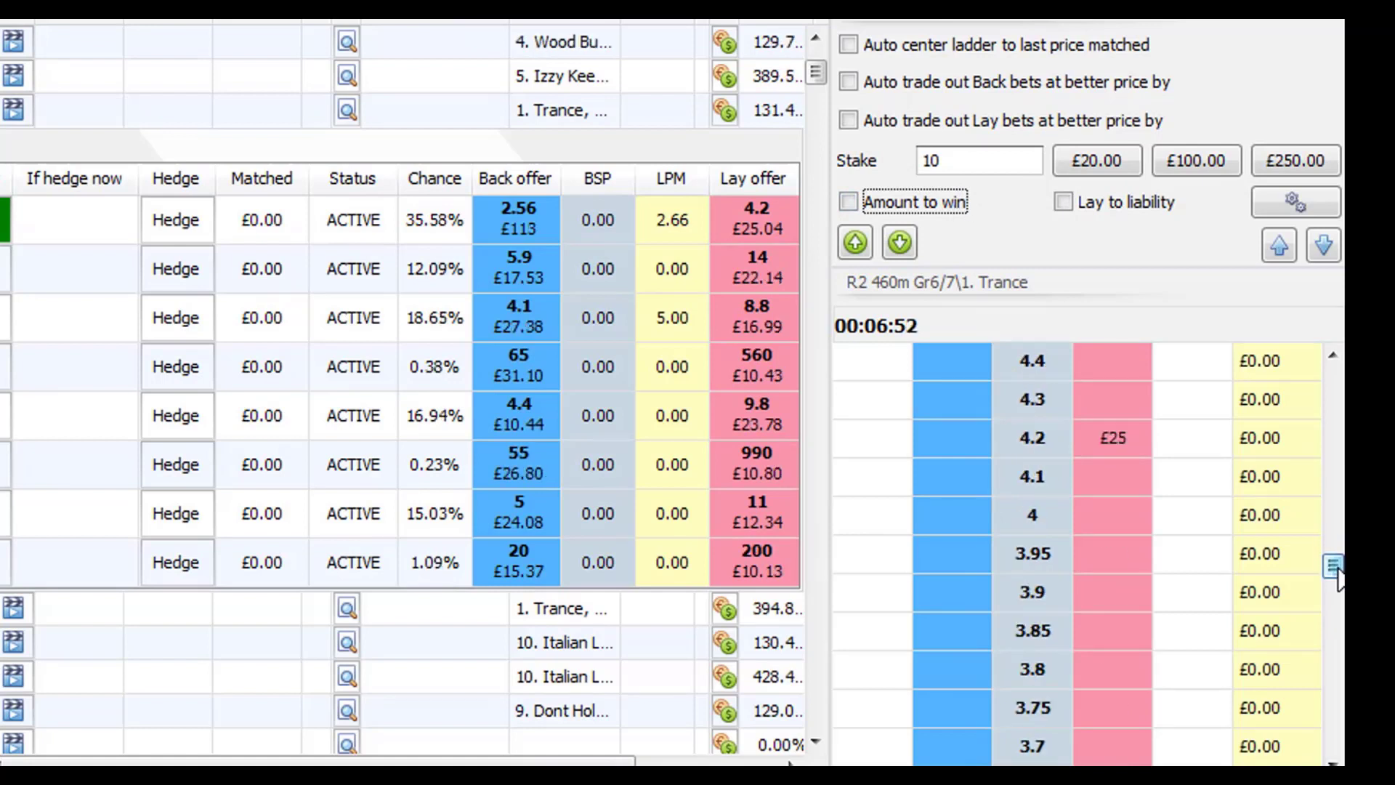
pyautogui.click(854, 45)
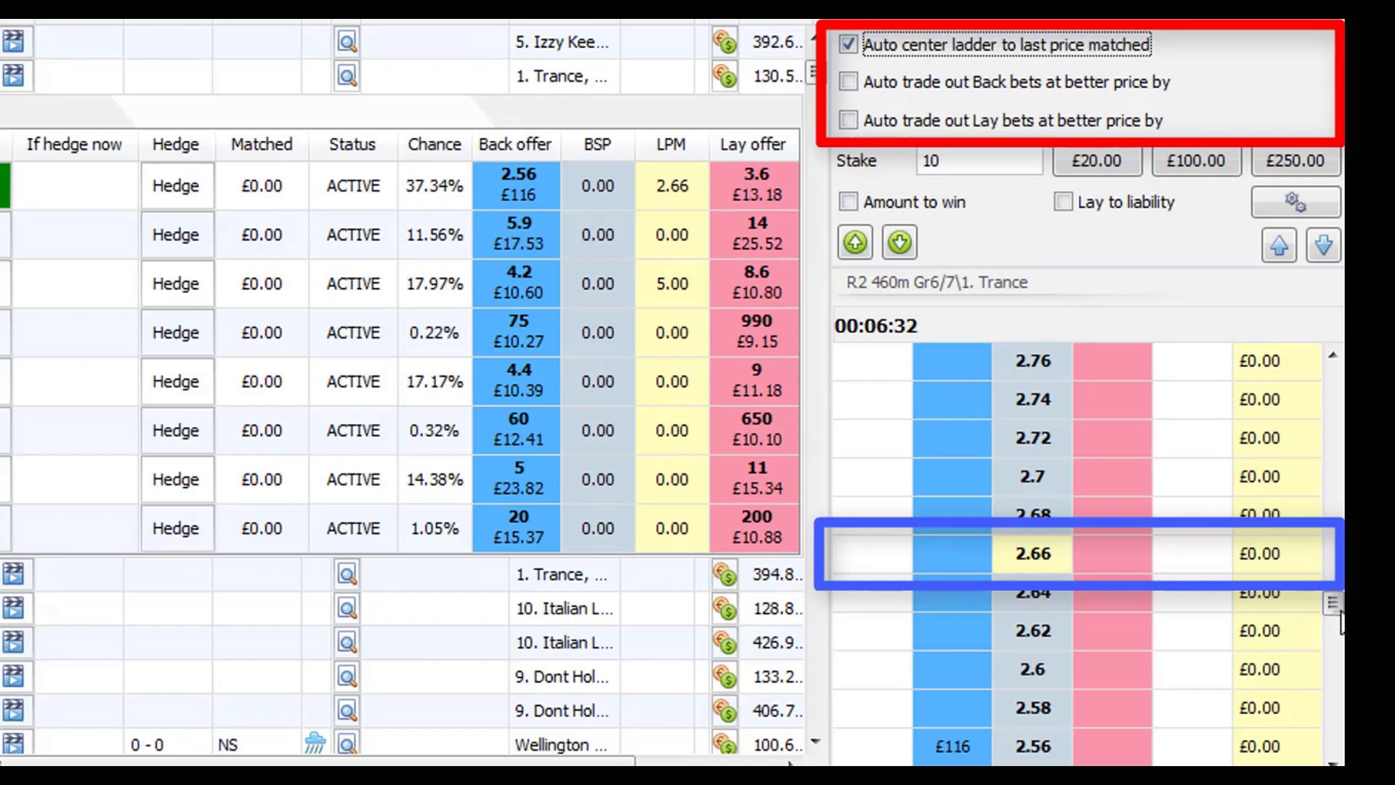
pyautogui.moveTo(1336, 605); pyautogui.dragTo(1340, 703)
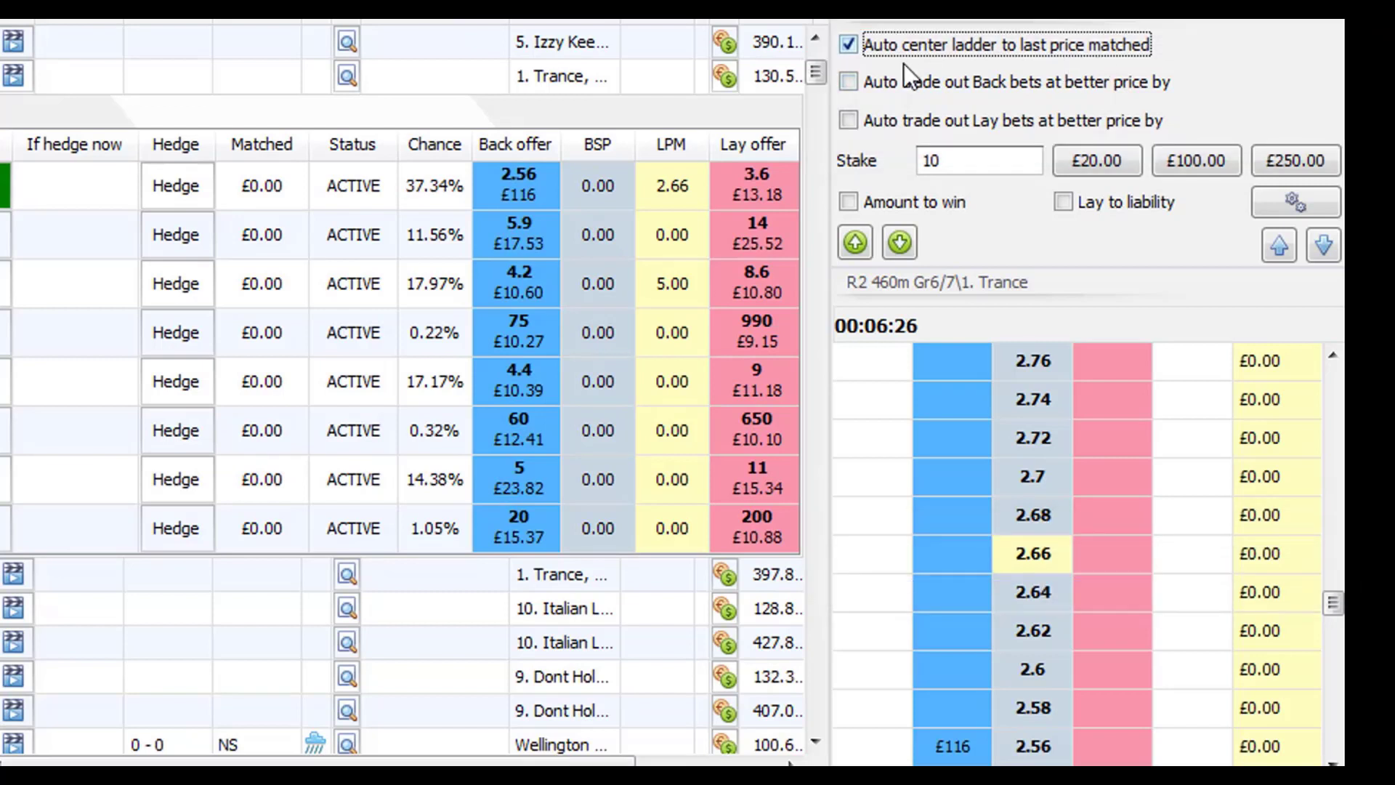
pyautogui.click(854, 48)
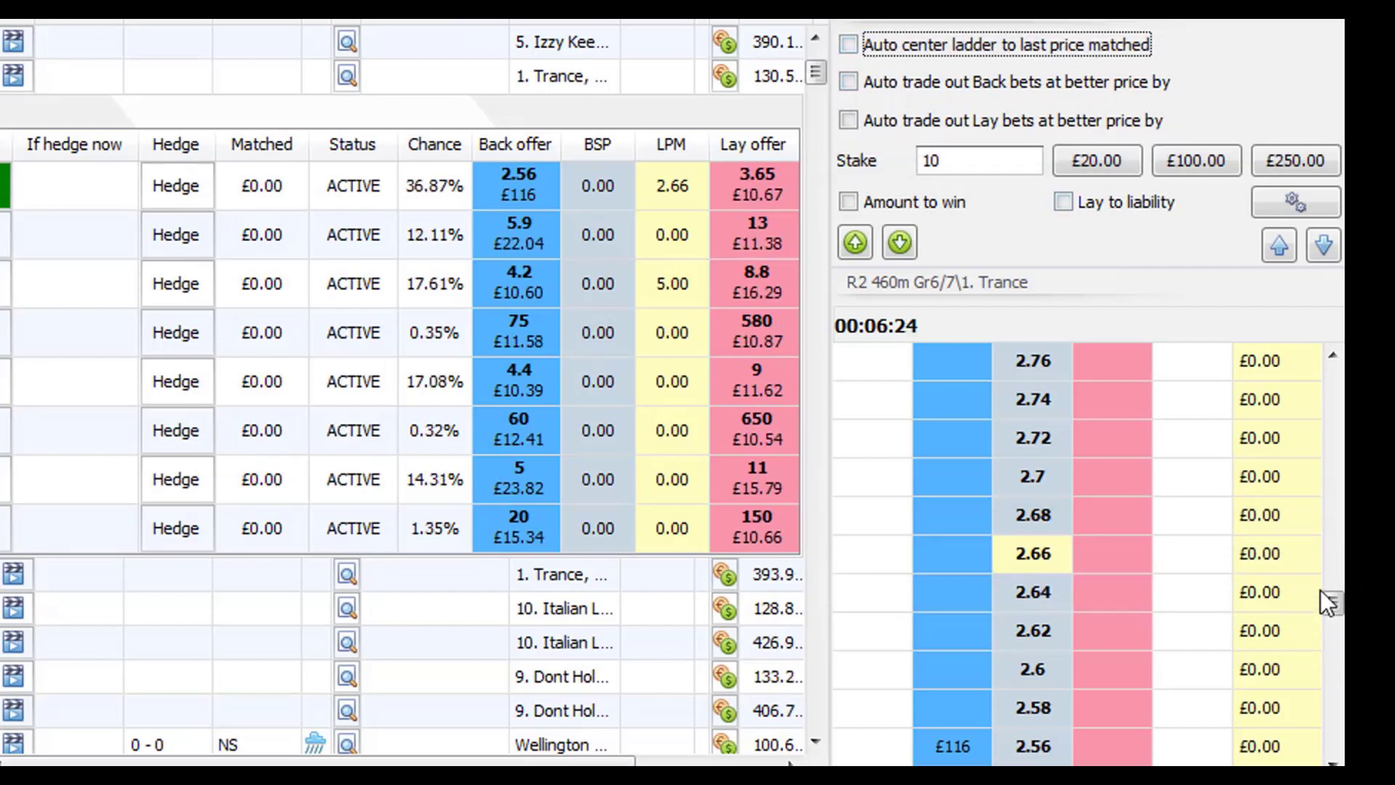
pyautogui.moveTo(1331, 605); pyautogui.dragTo(1333, 674)
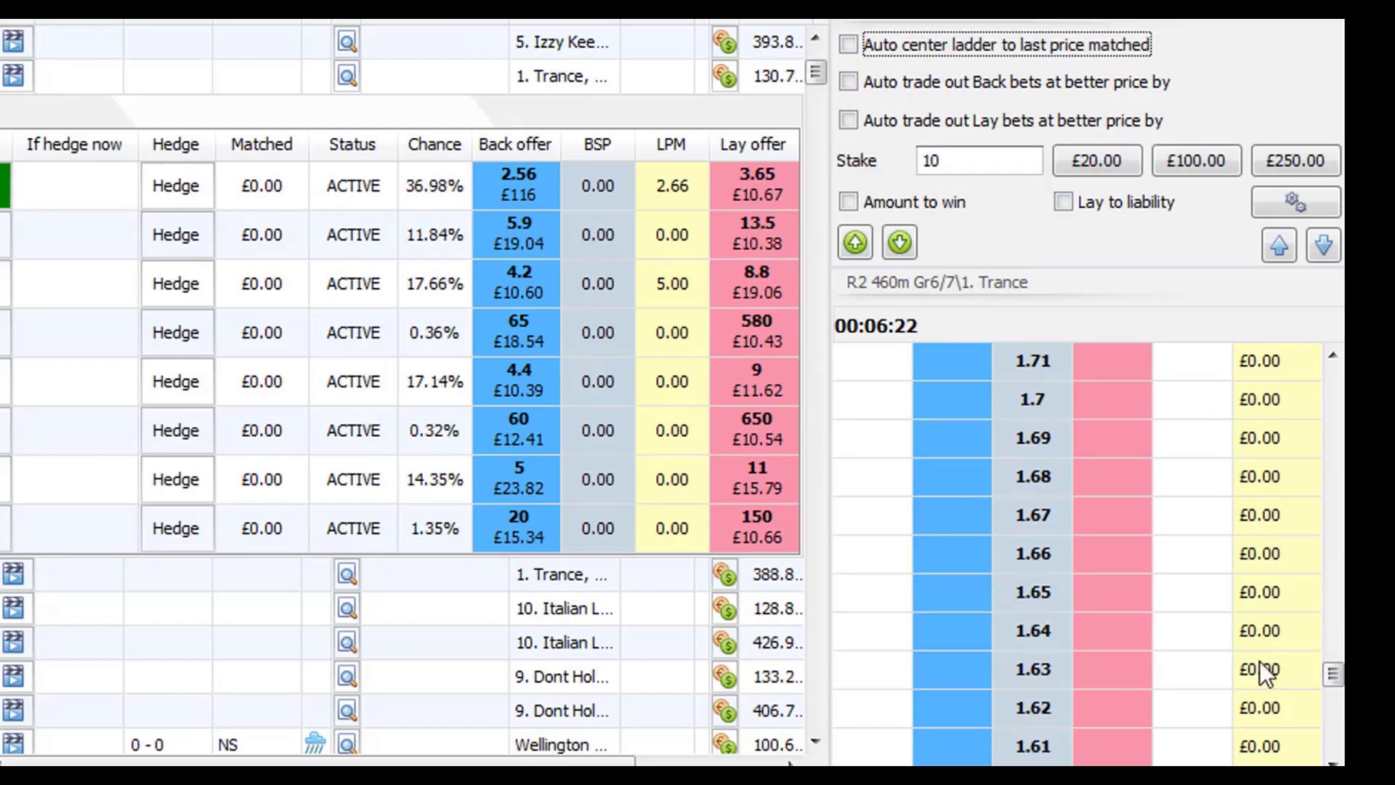
pyautogui.click(850, 47)
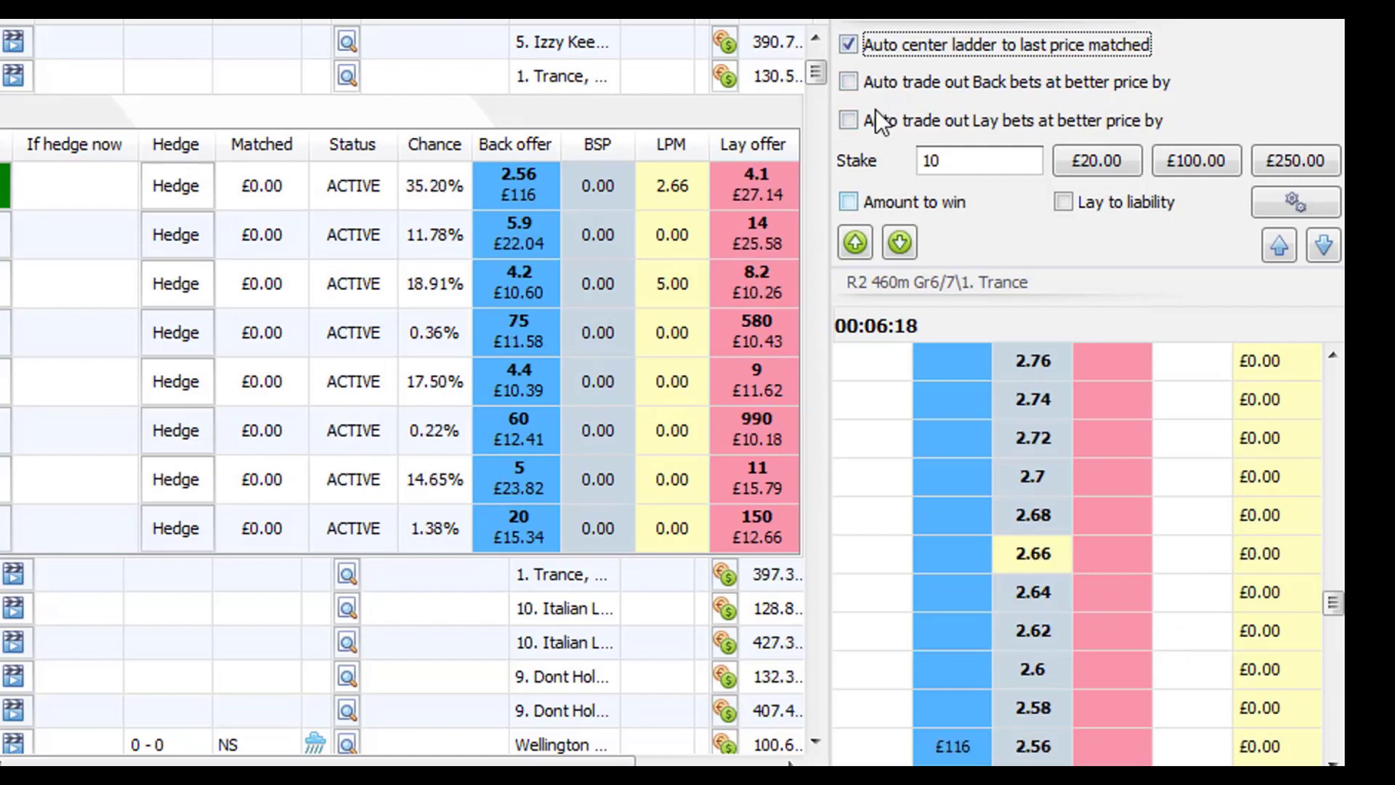
pyautogui.click(849, 47)
# Step: Place and cancel a £10 back bet at 2.66 and a £10 lay bet at 2.68 on Trance's ladder
pyautogui.click(957, 556)
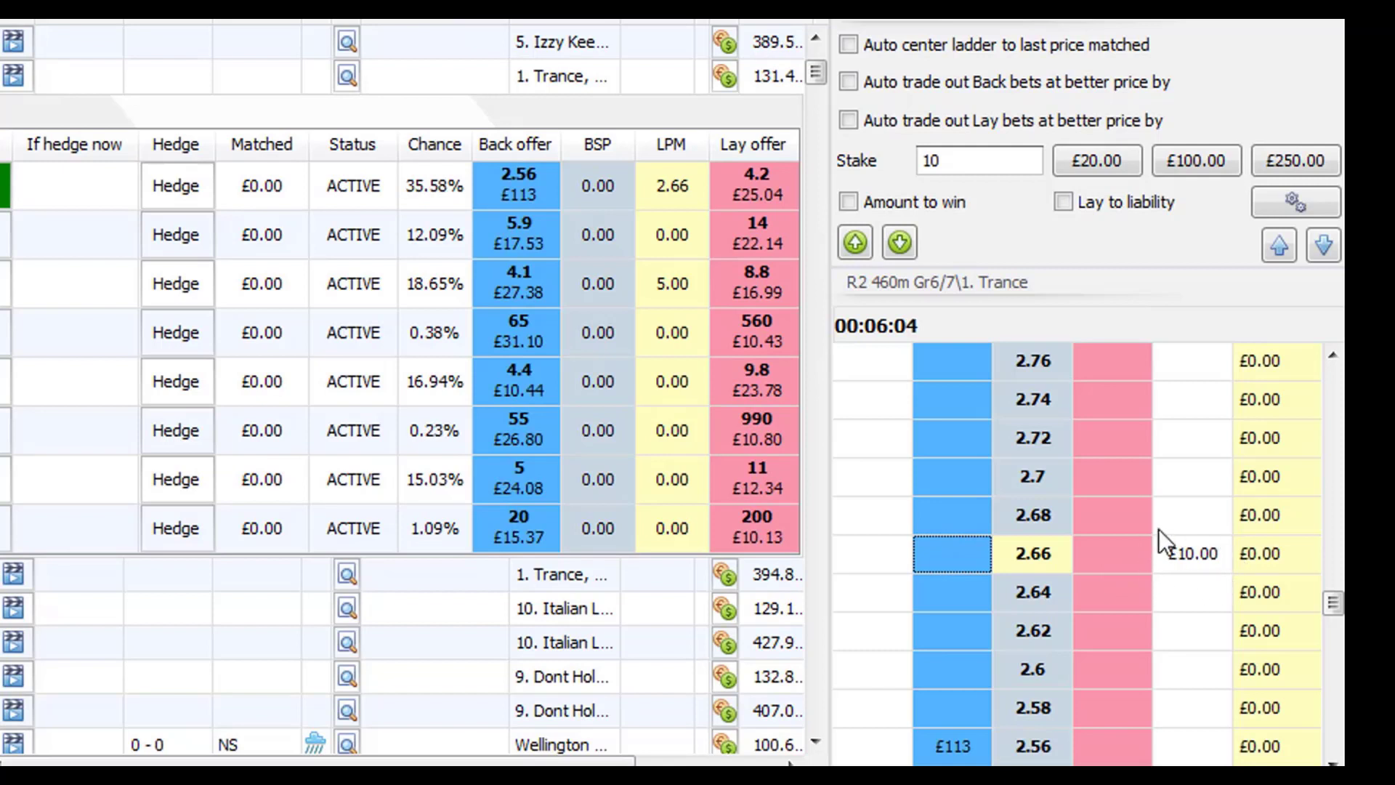
pyautogui.click(1203, 558)
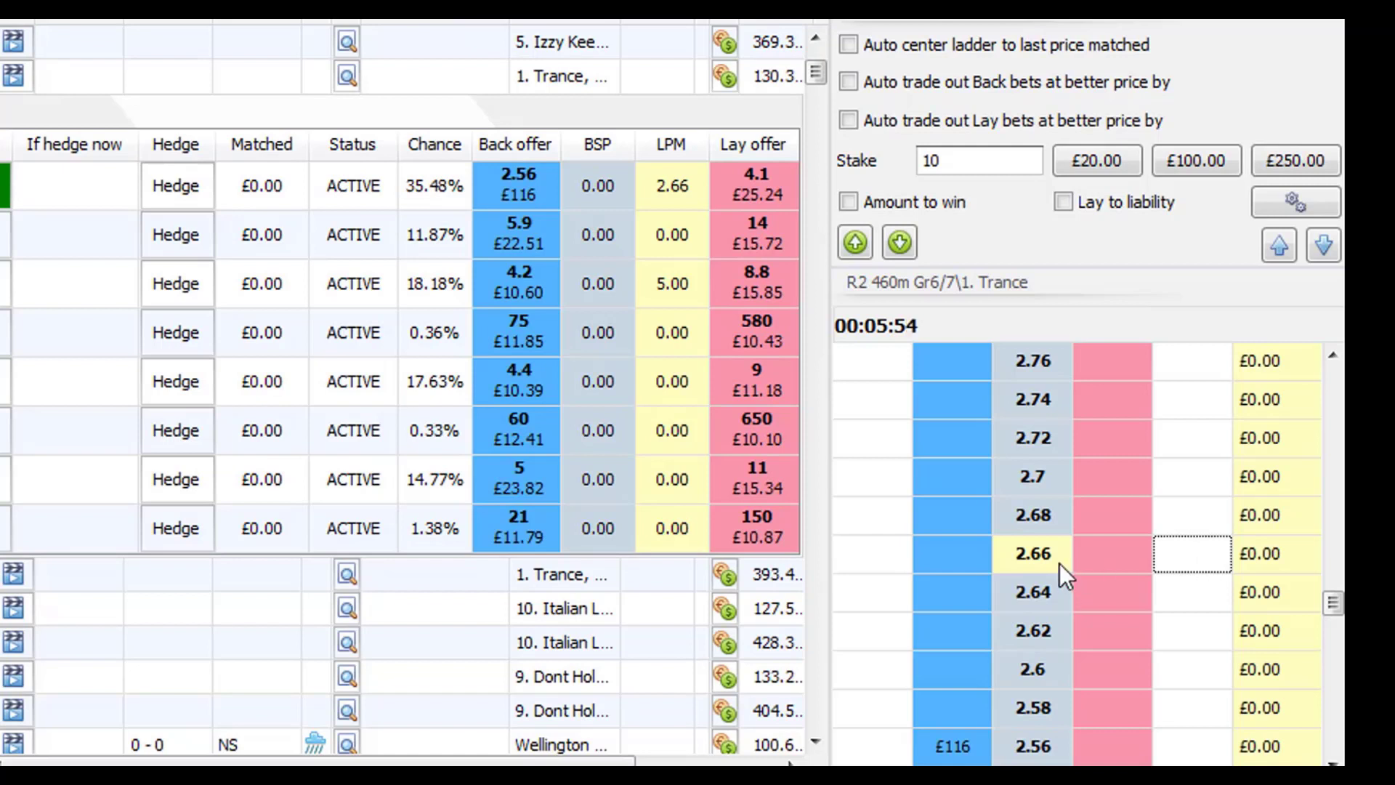
pyautogui.click(1110, 513)
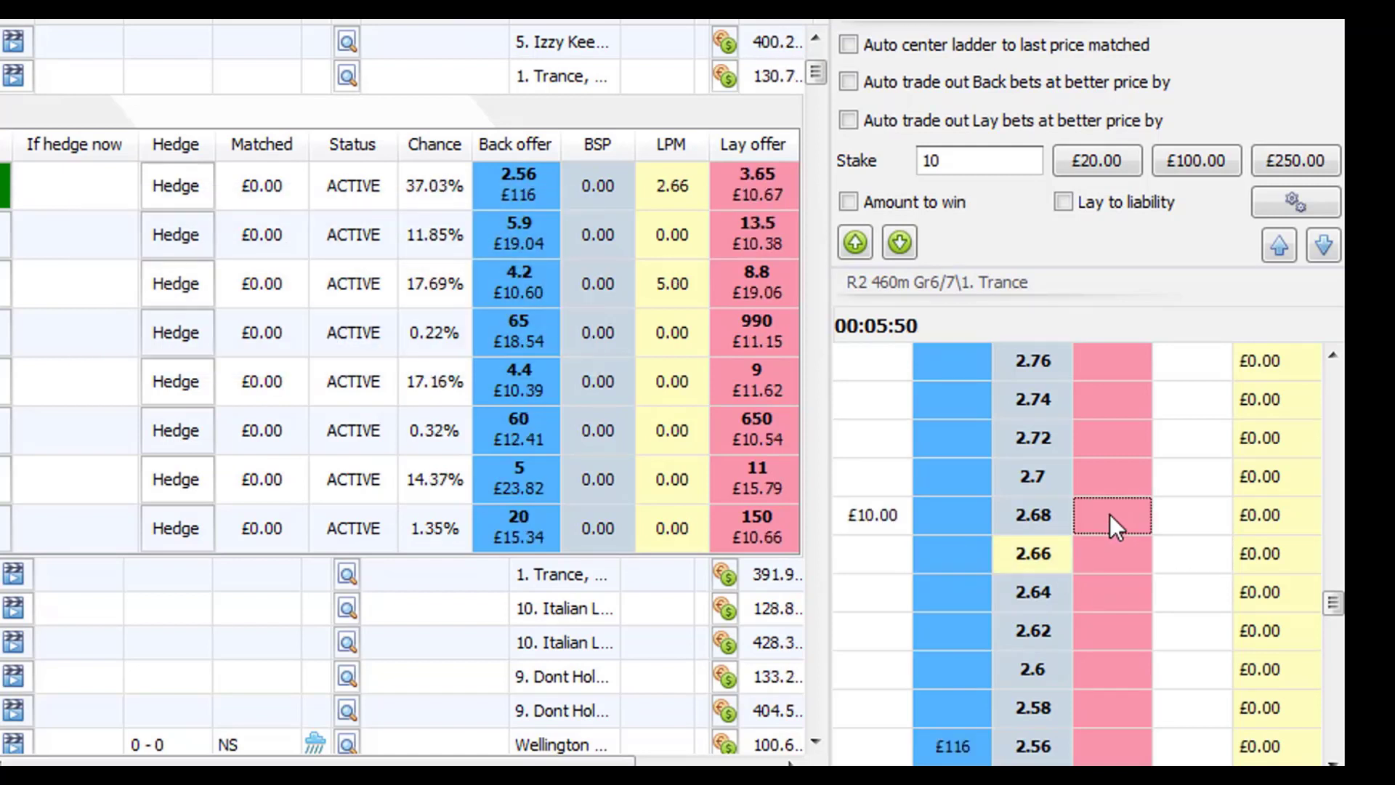
pyautogui.click(871, 520)
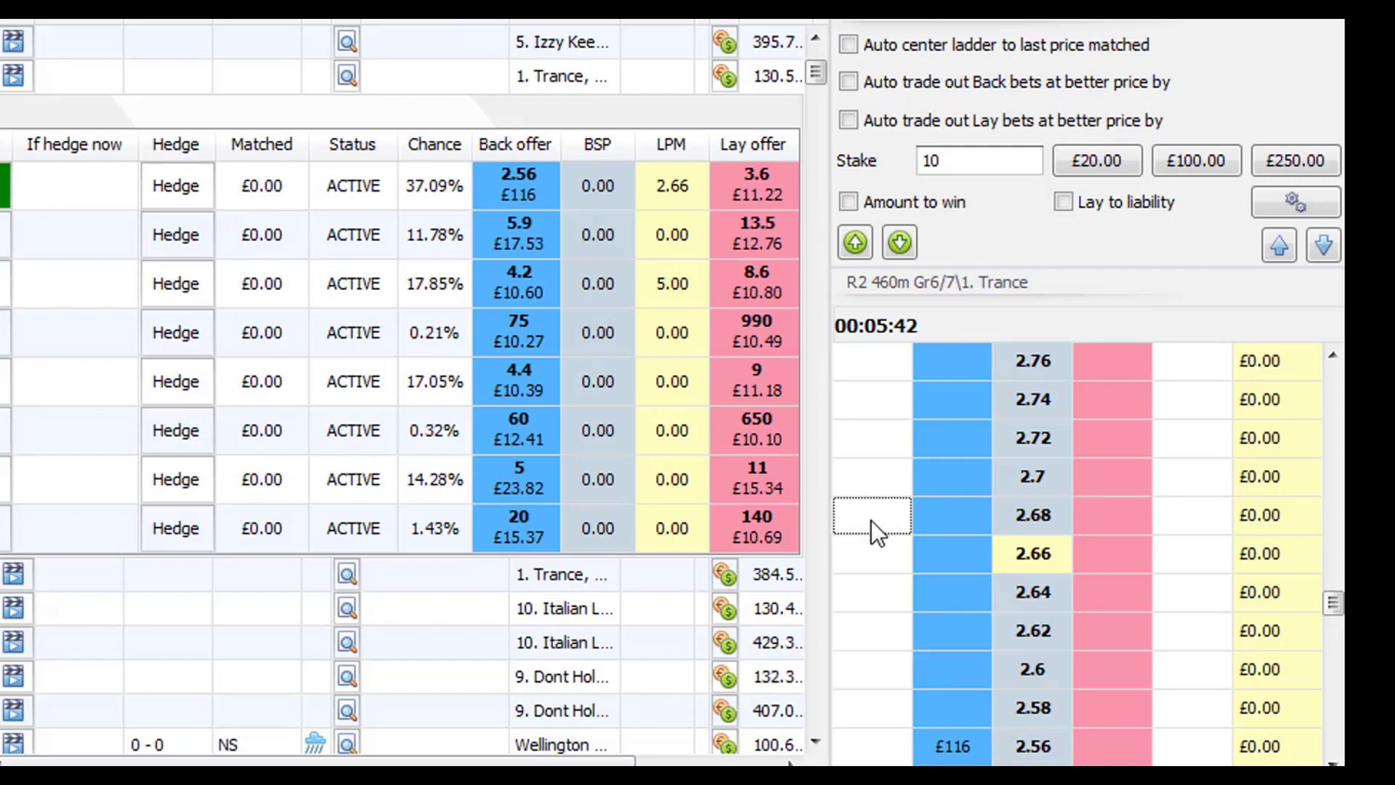
# Step: Place a £10 back bet on Trance at 2.56 from the ladder and open the market's bets list
pyautogui.scroll(-2, 887, 730)
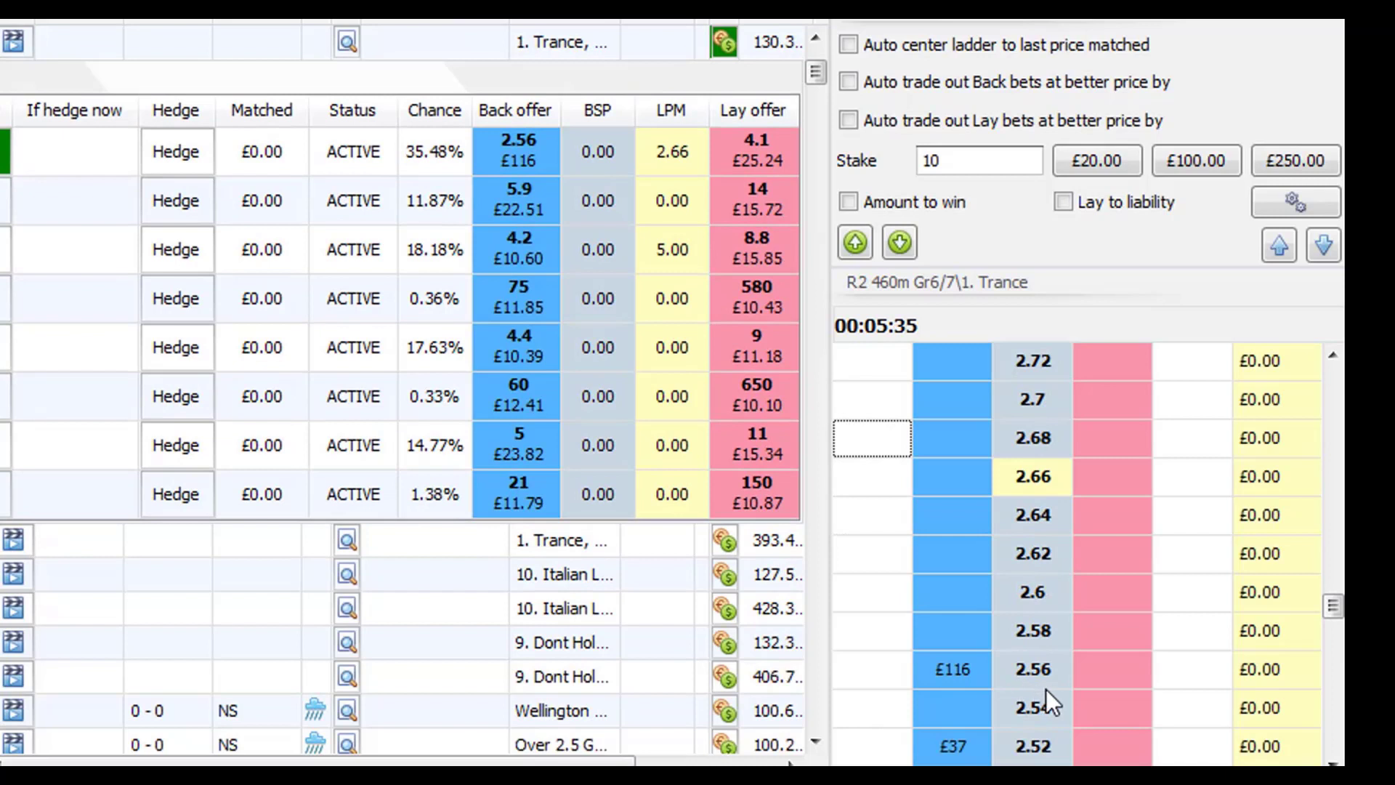
pyautogui.click(961, 671)
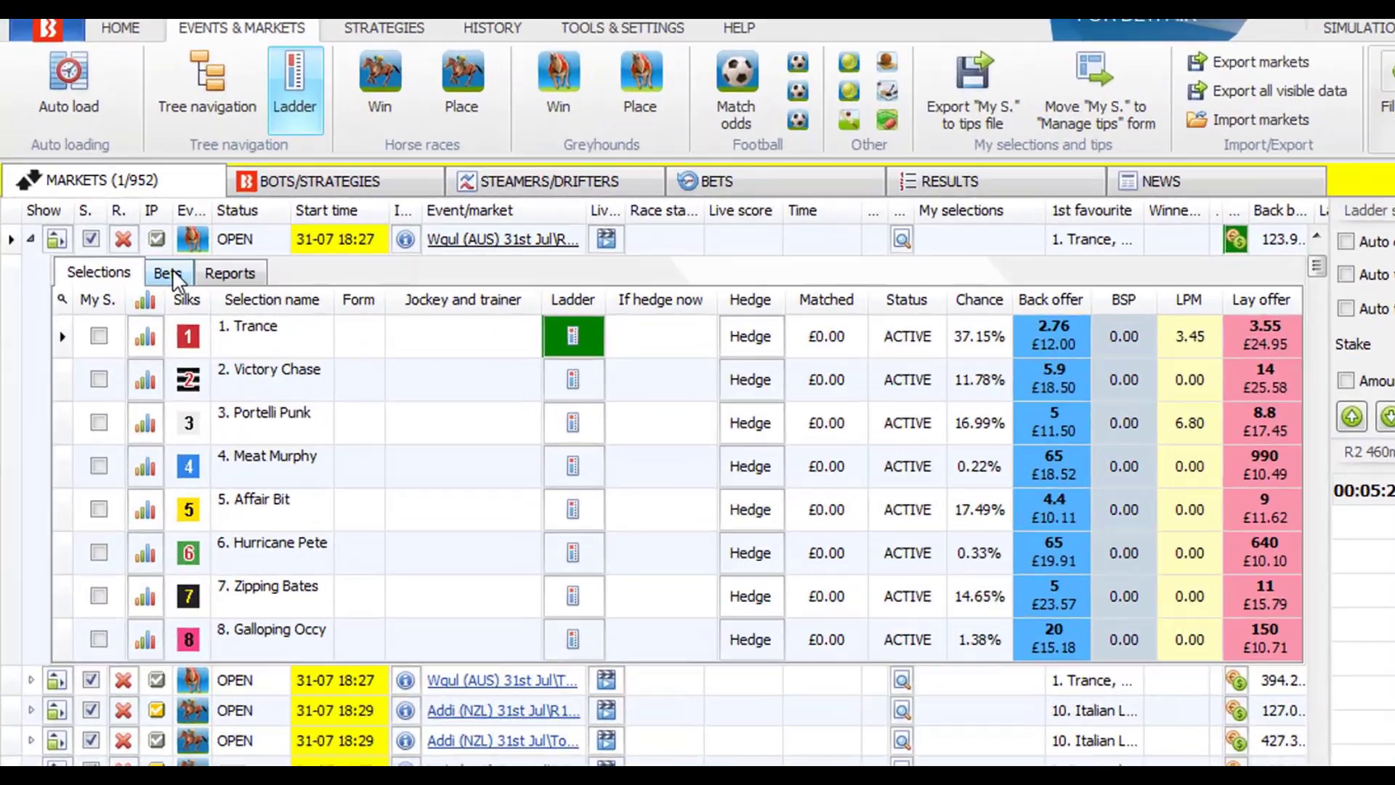
pyautogui.click(169, 274)
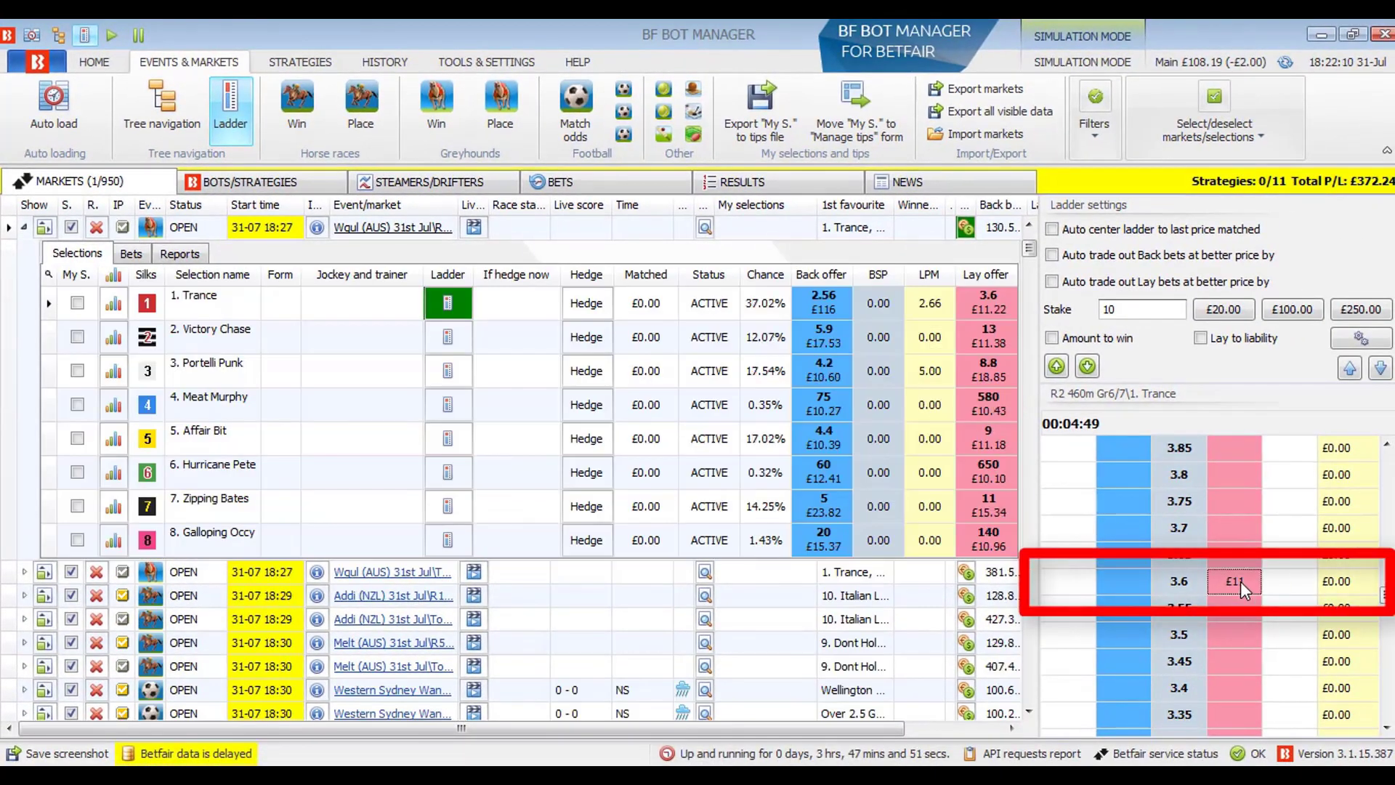
# Step: Place a £10 lay bet on Trance at 3.6 from the ladder and review the market's bets list
pyautogui.click(1241, 581)
pyautogui.click(126, 257)
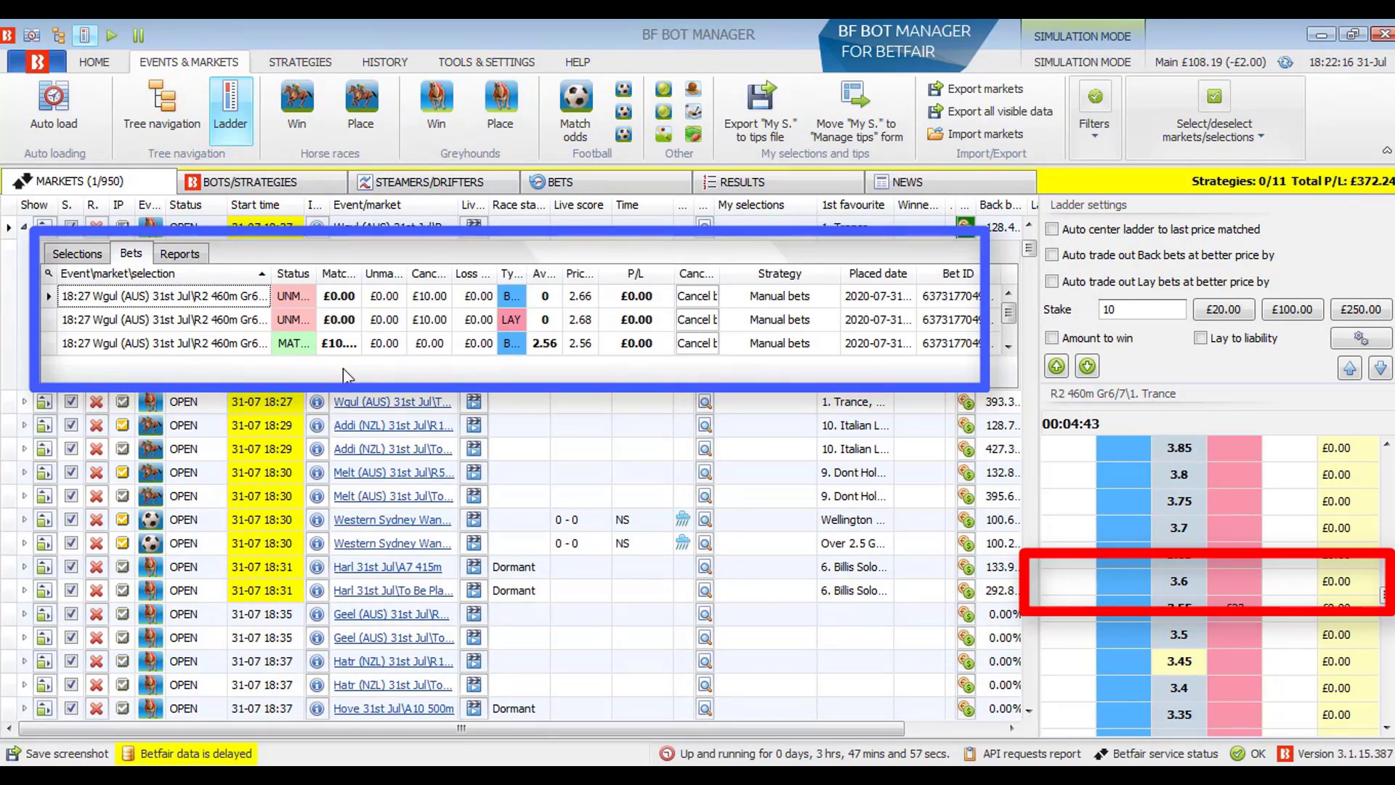
pyautogui.scroll(-1, 349, 368)
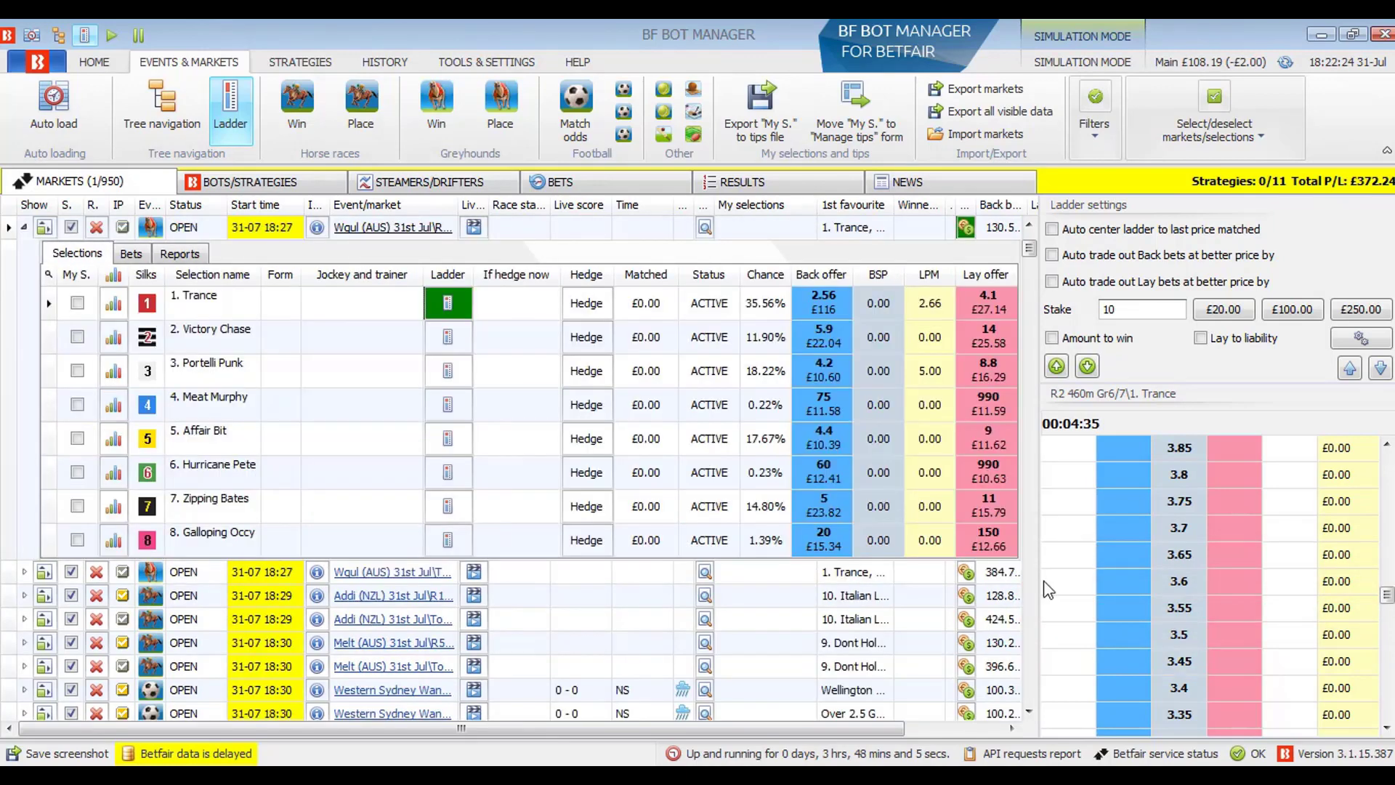
# Step: Switch the ladder to Victory Chase and then to Portelli Punk, and hide the ladder
pyautogui.scroll(5, 1281, 581)
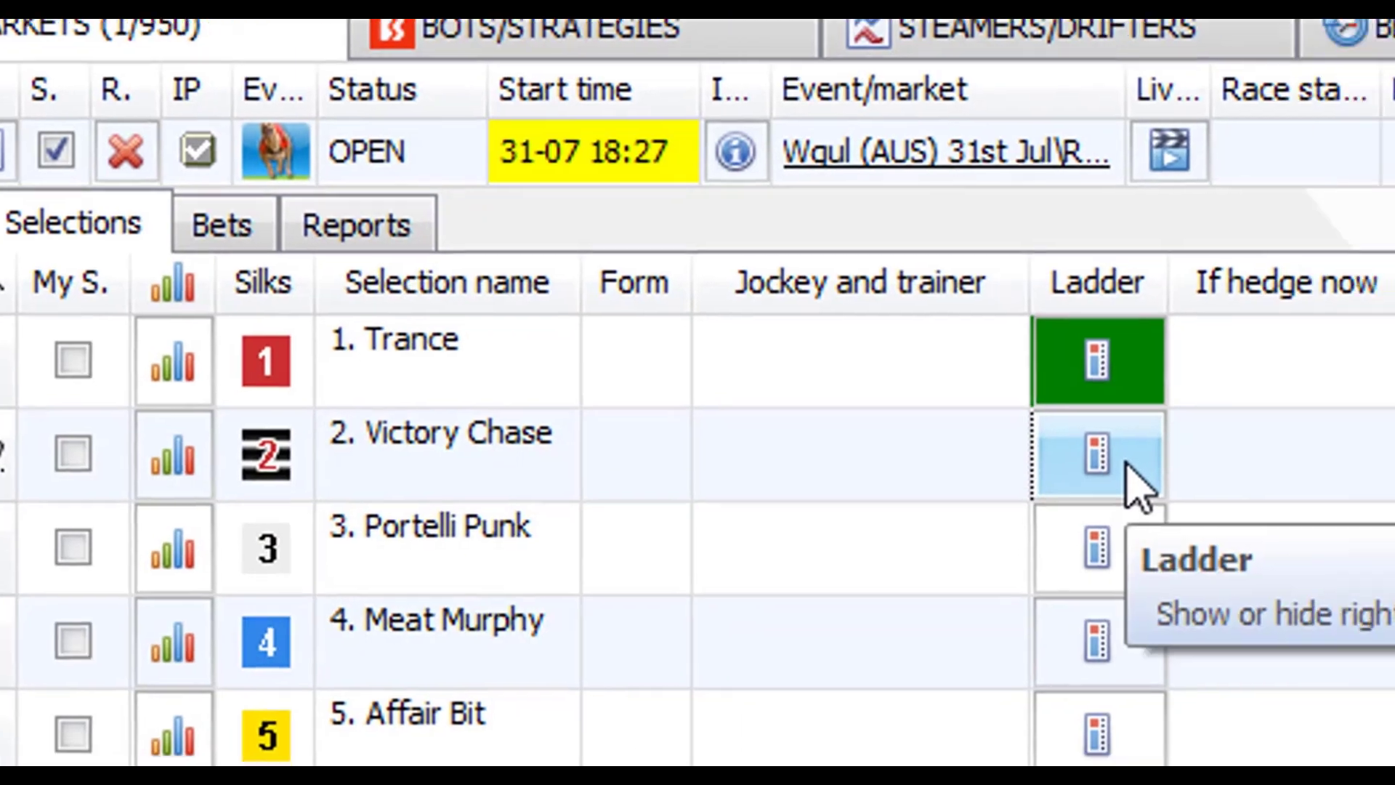
pyautogui.click(1267, 498)
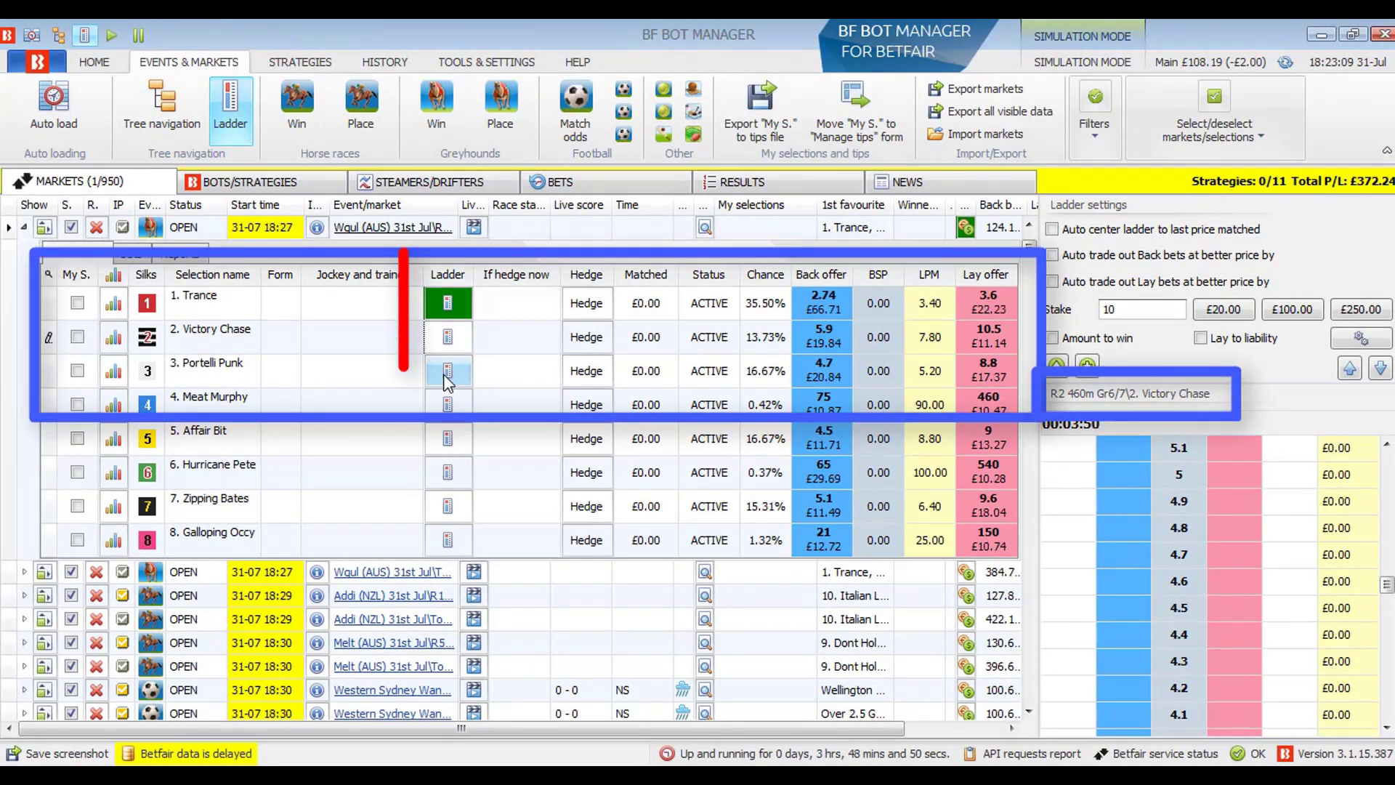
pyautogui.click(448, 374)
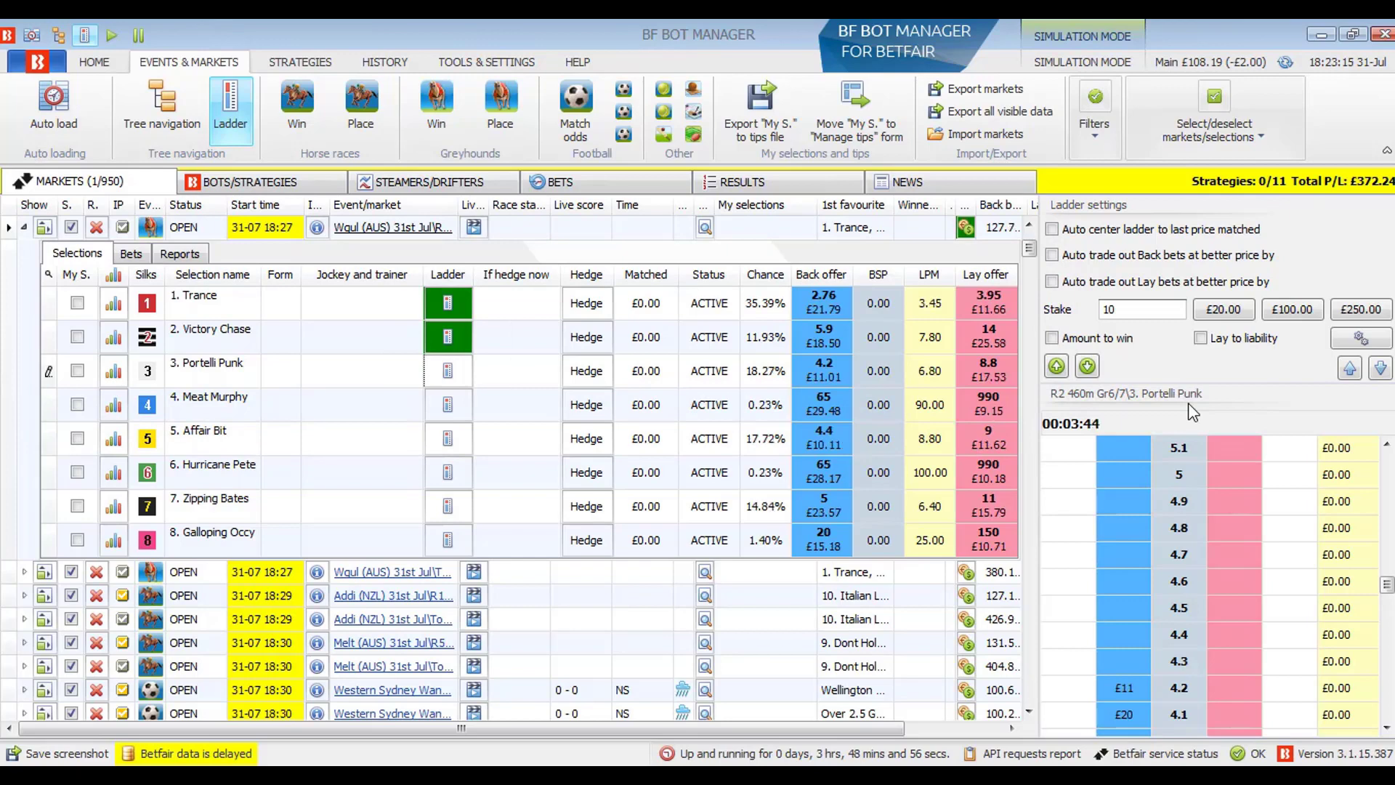
pyautogui.click(462, 374)
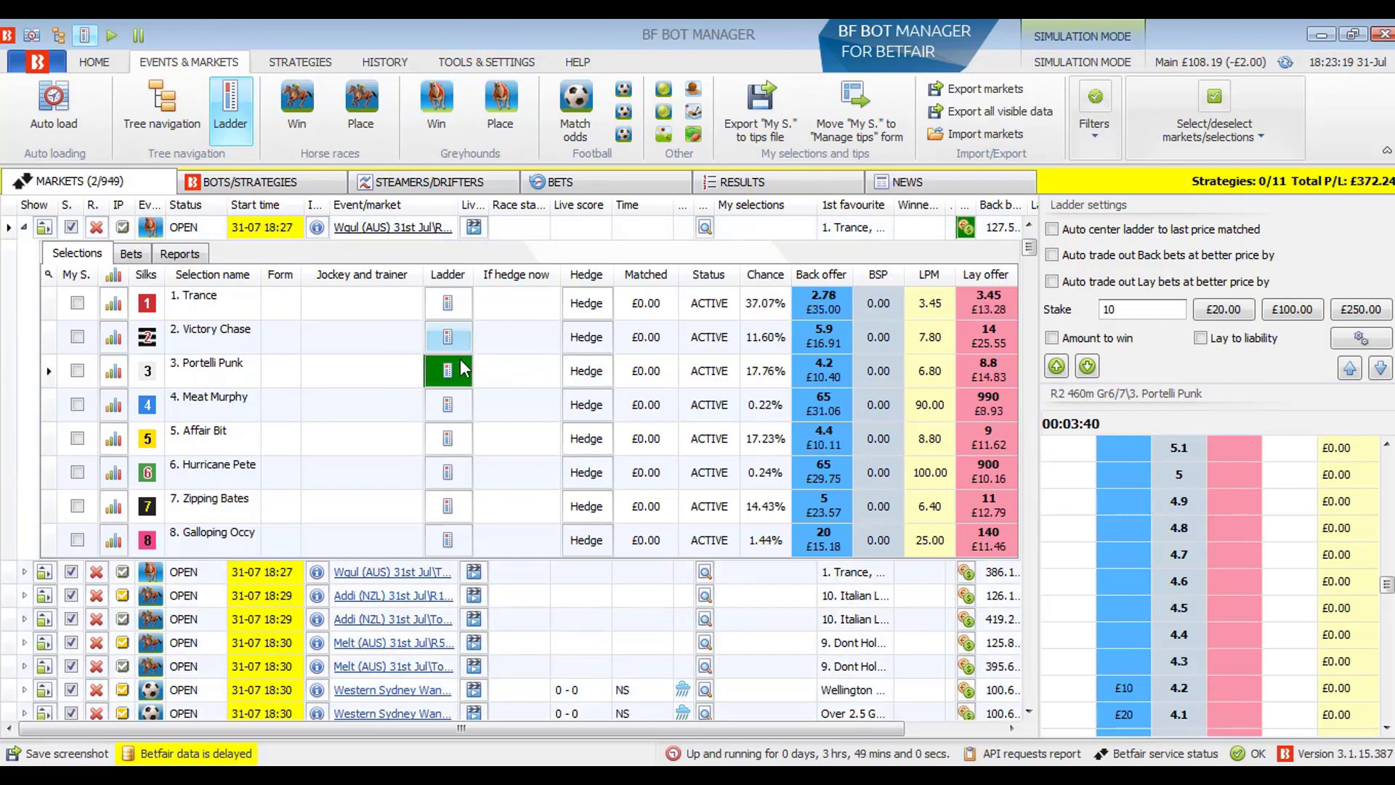
pyautogui.click(460, 374)
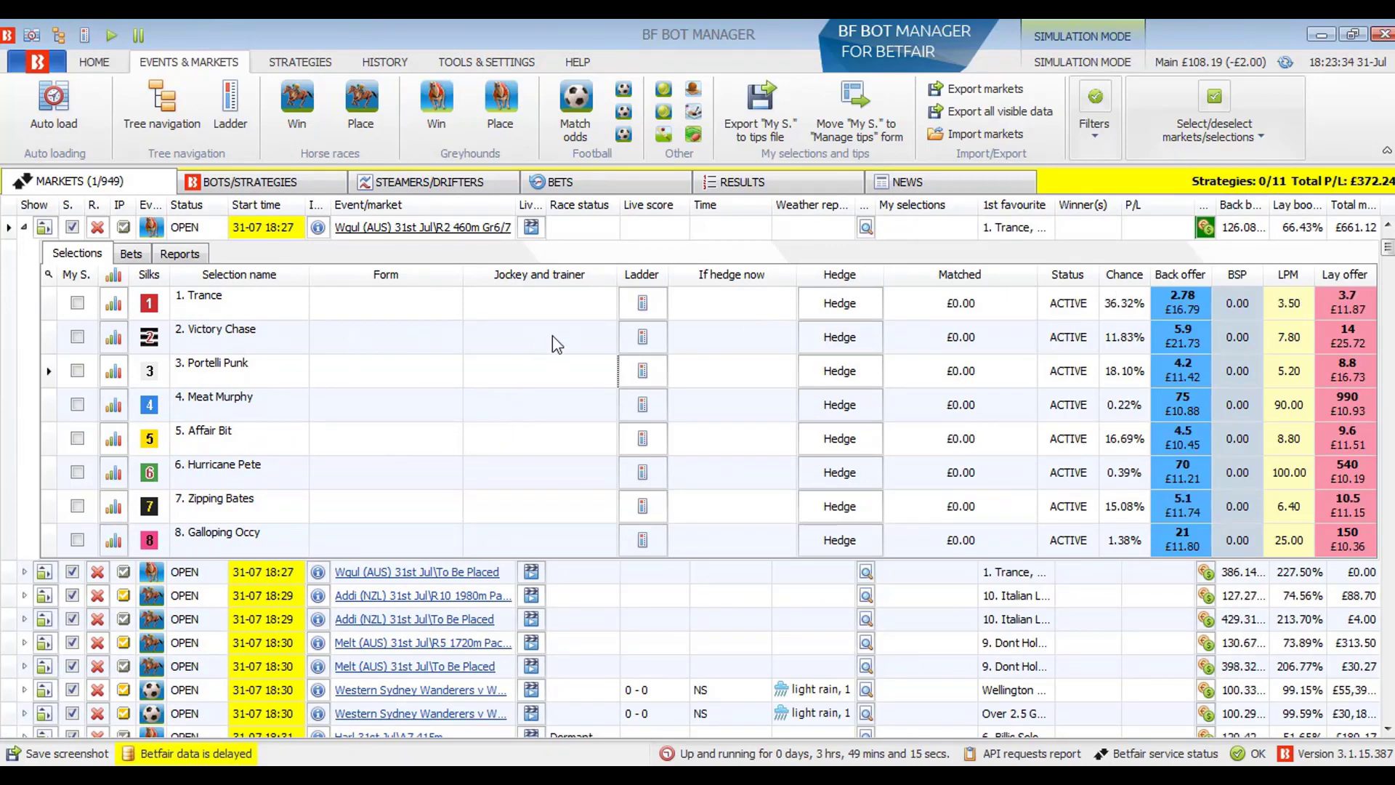
# Step: Look through the additional columns available for the selections grid and add the Back bet column
pyautogui.click(404, 348)
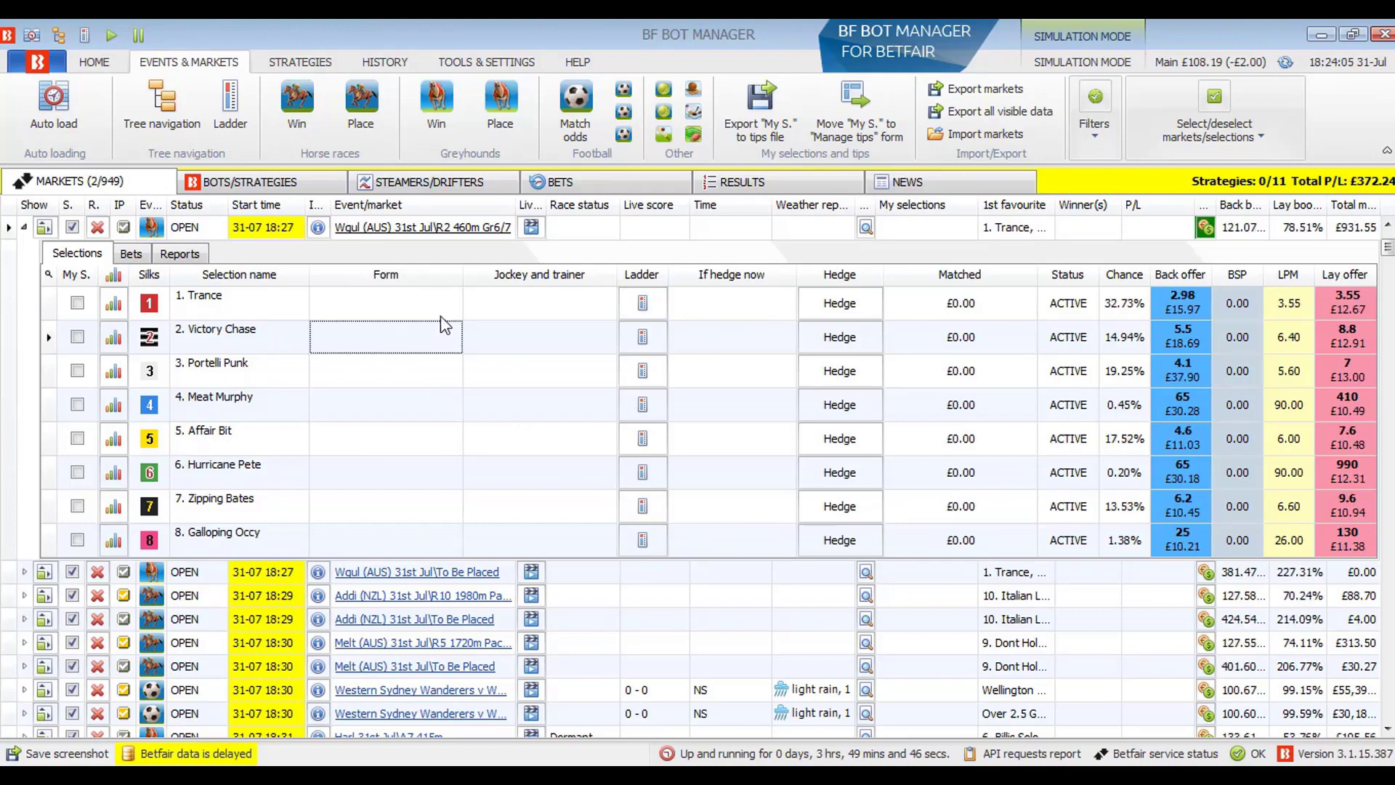
pyautogui.rightClick(433, 272)
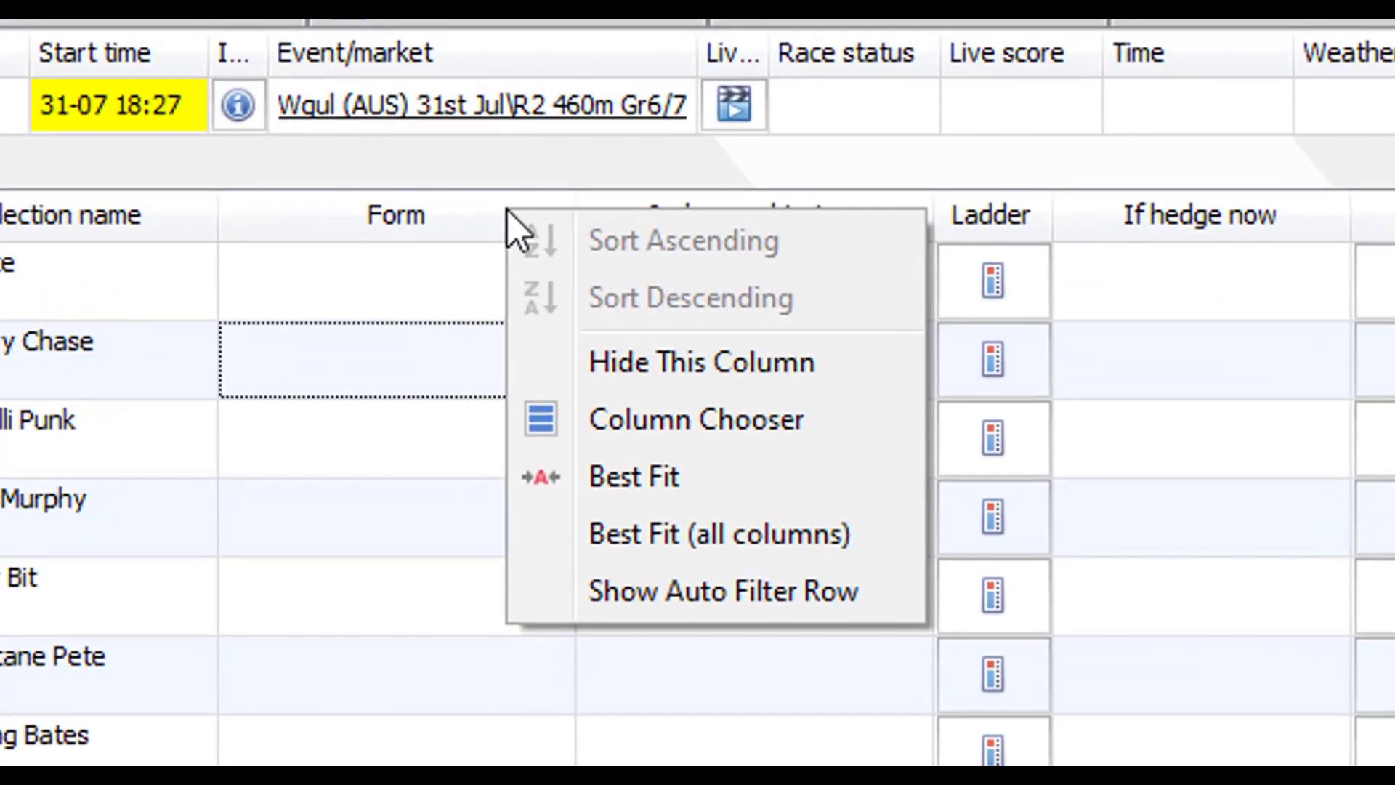
pyautogui.click(740, 430)
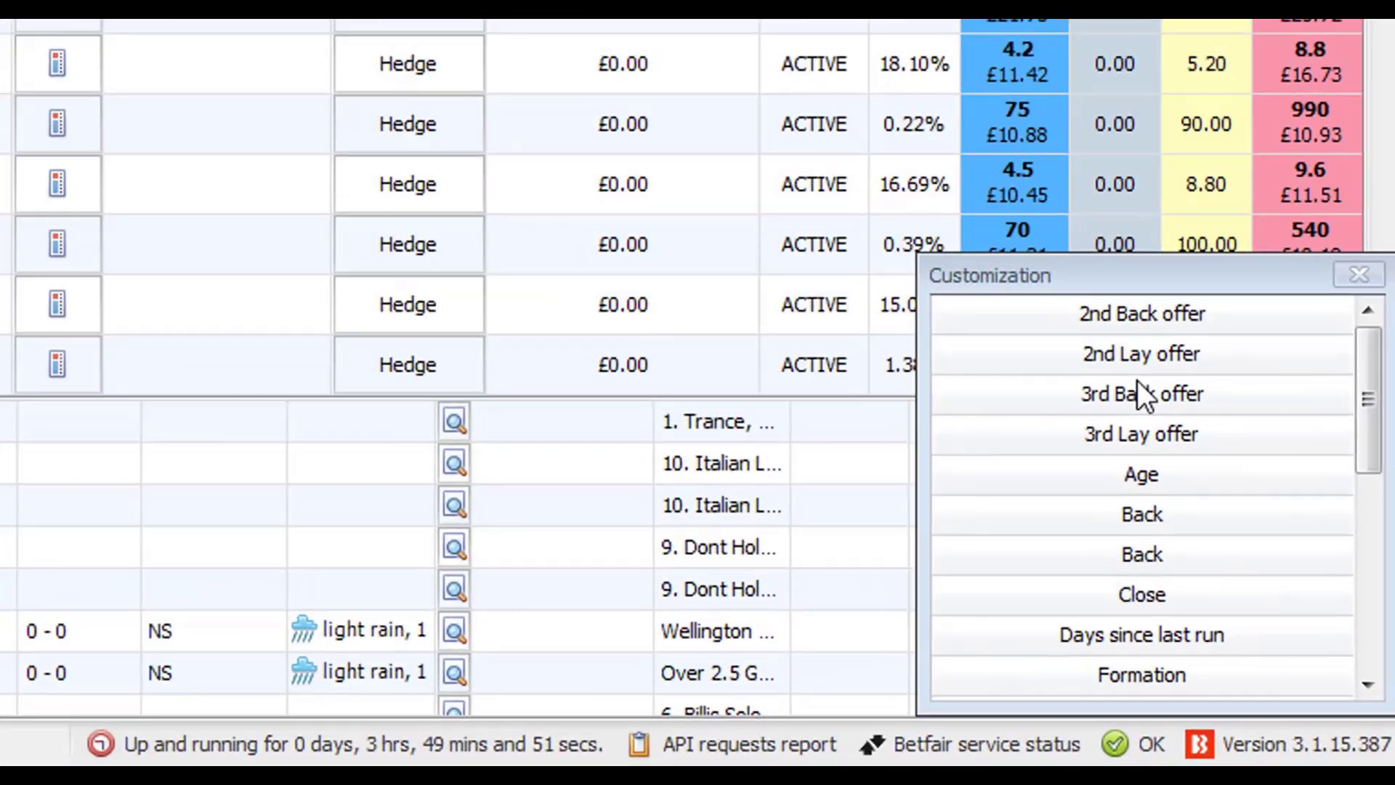
pyautogui.scroll(-3, 1099, 426)
pyautogui.scroll(-1, 1097, 415)
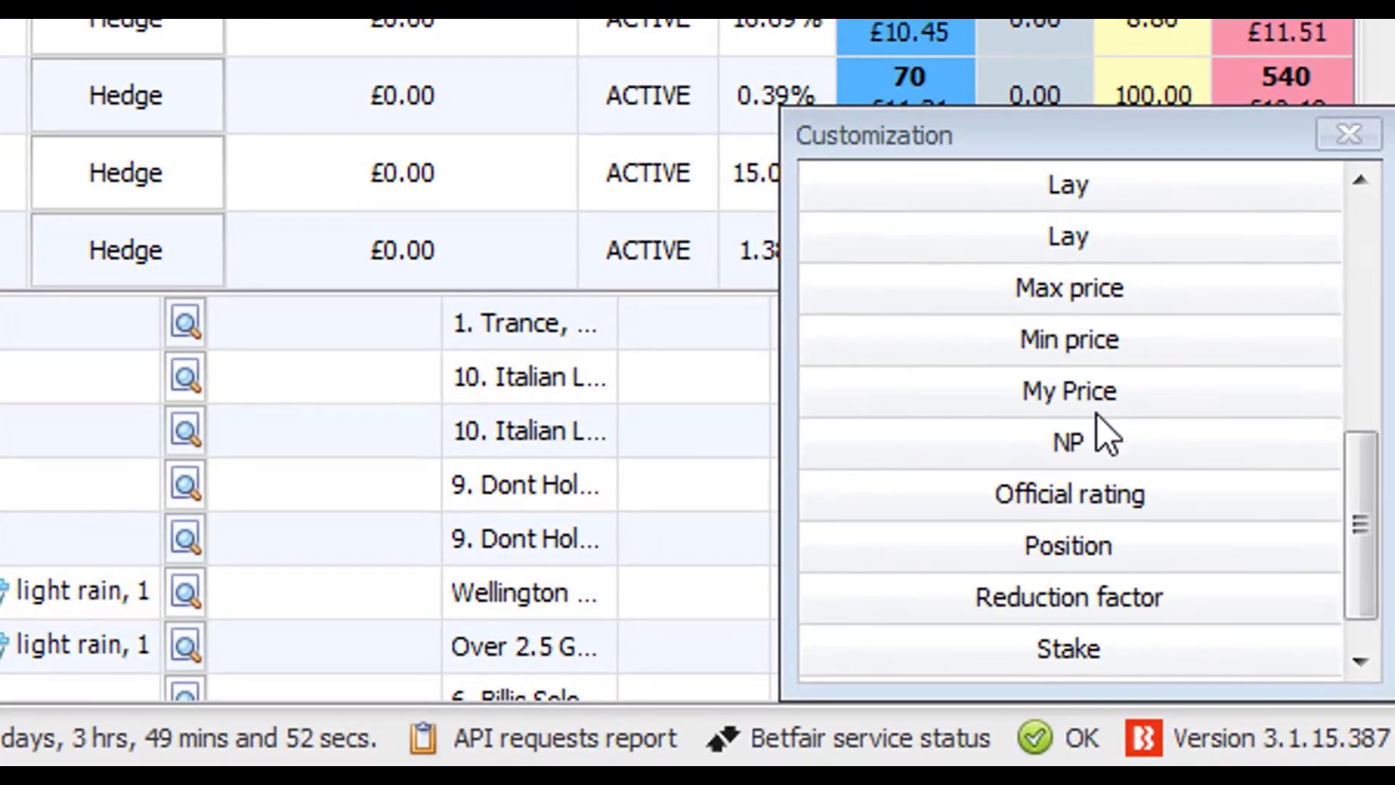
pyautogui.scroll(5, 1097, 416)
pyautogui.scroll(-5, 1097, 415)
pyautogui.scroll(5, 1097, 415)
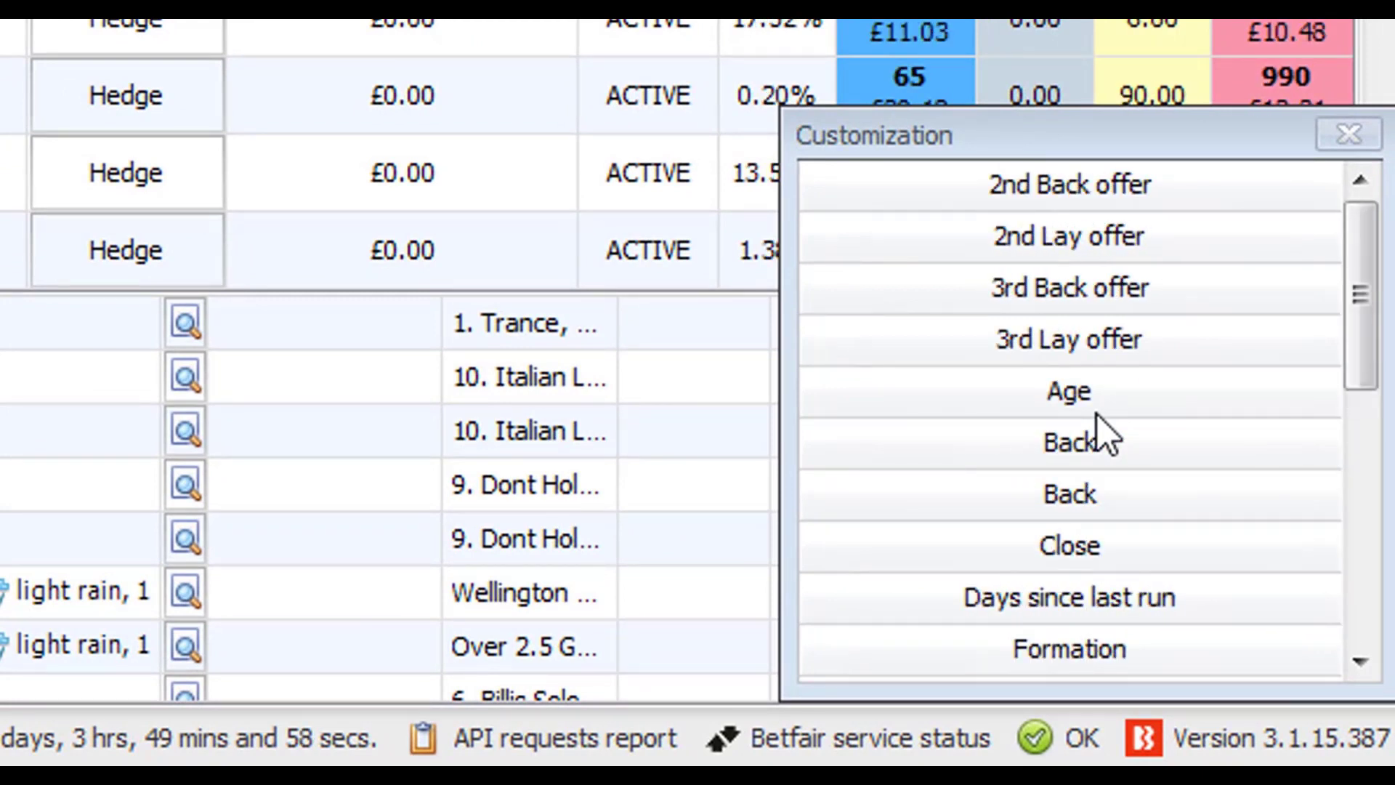
pyautogui.doubleClick(1128, 450)
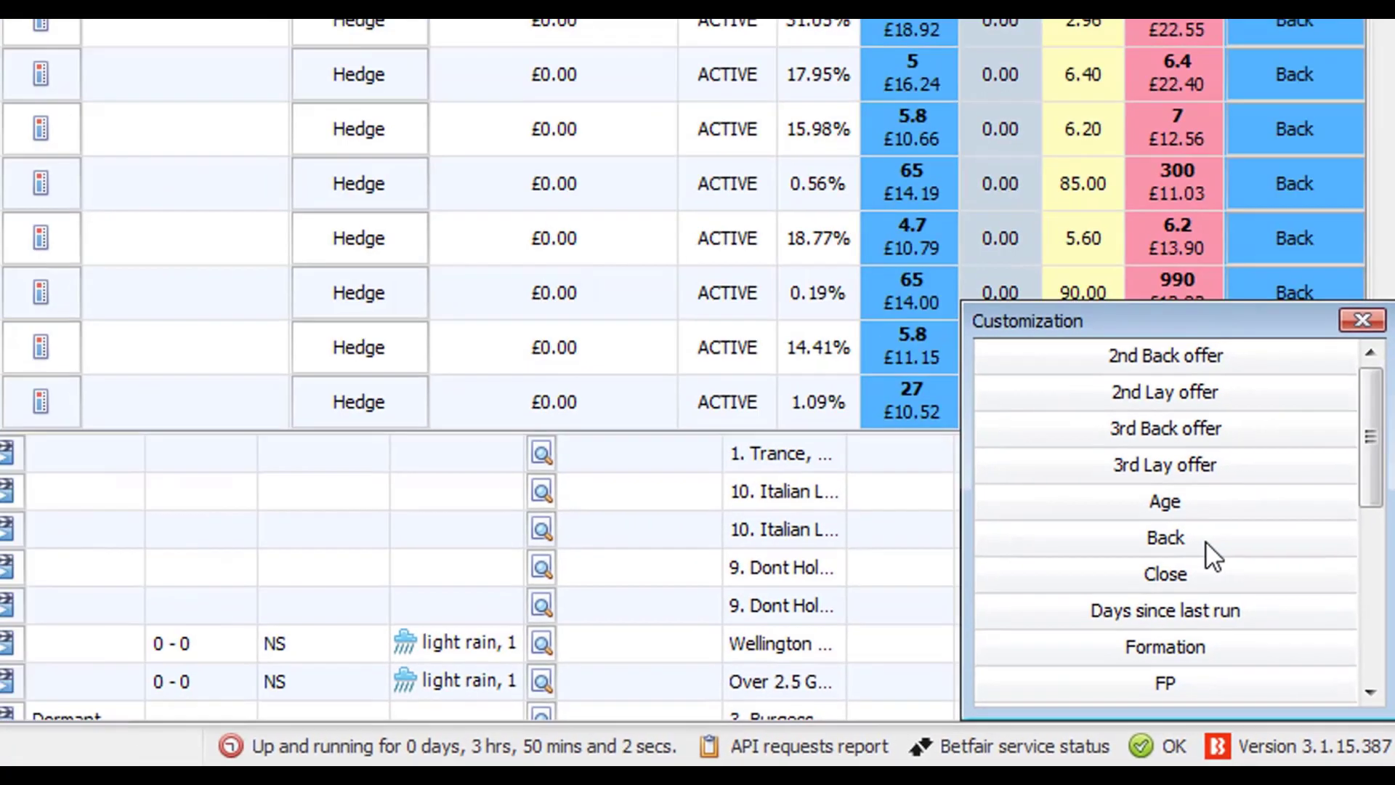
# Step: Add the My Price and Stake columns to the selections grid and close the column customization list
pyautogui.scroll(-5, 1238, 500)
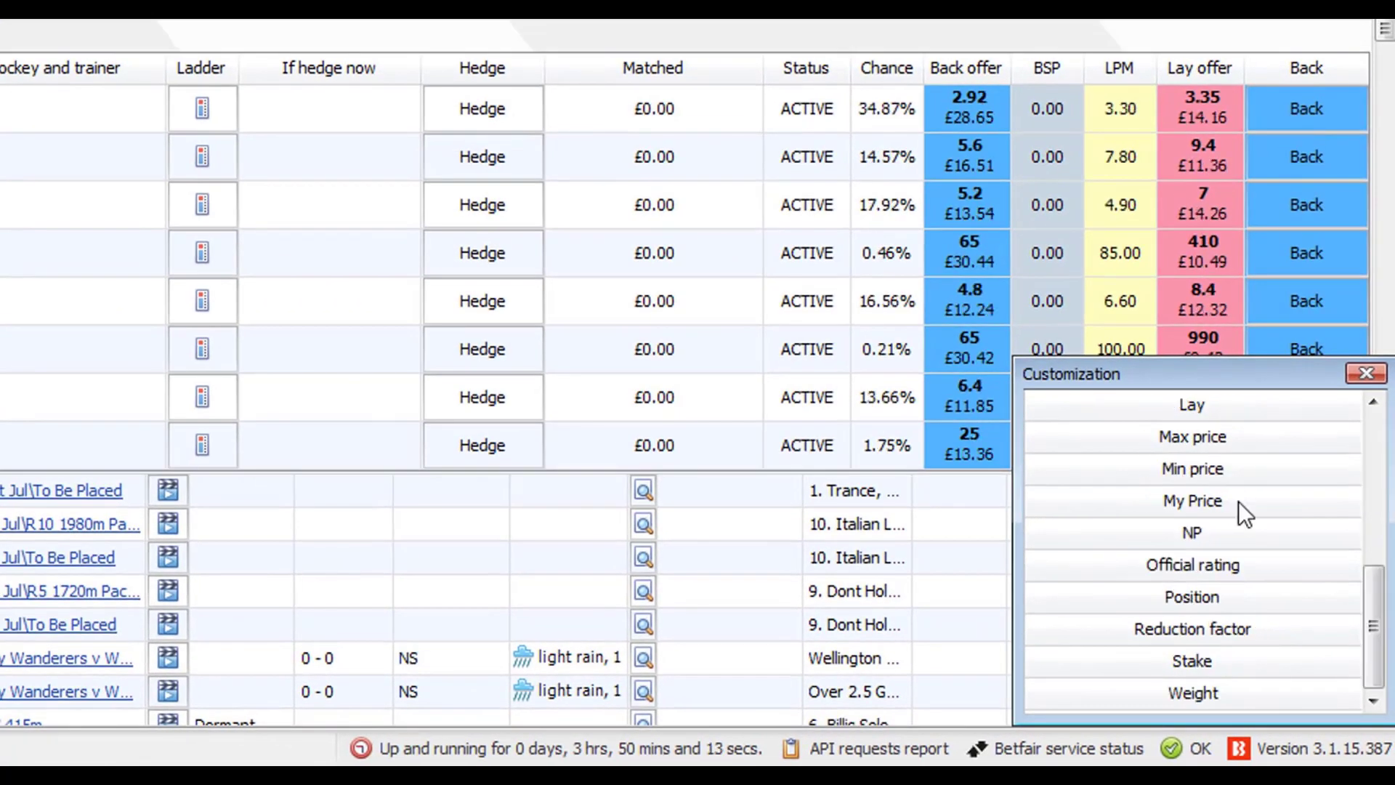
pyautogui.doubleClick(1239, 501)
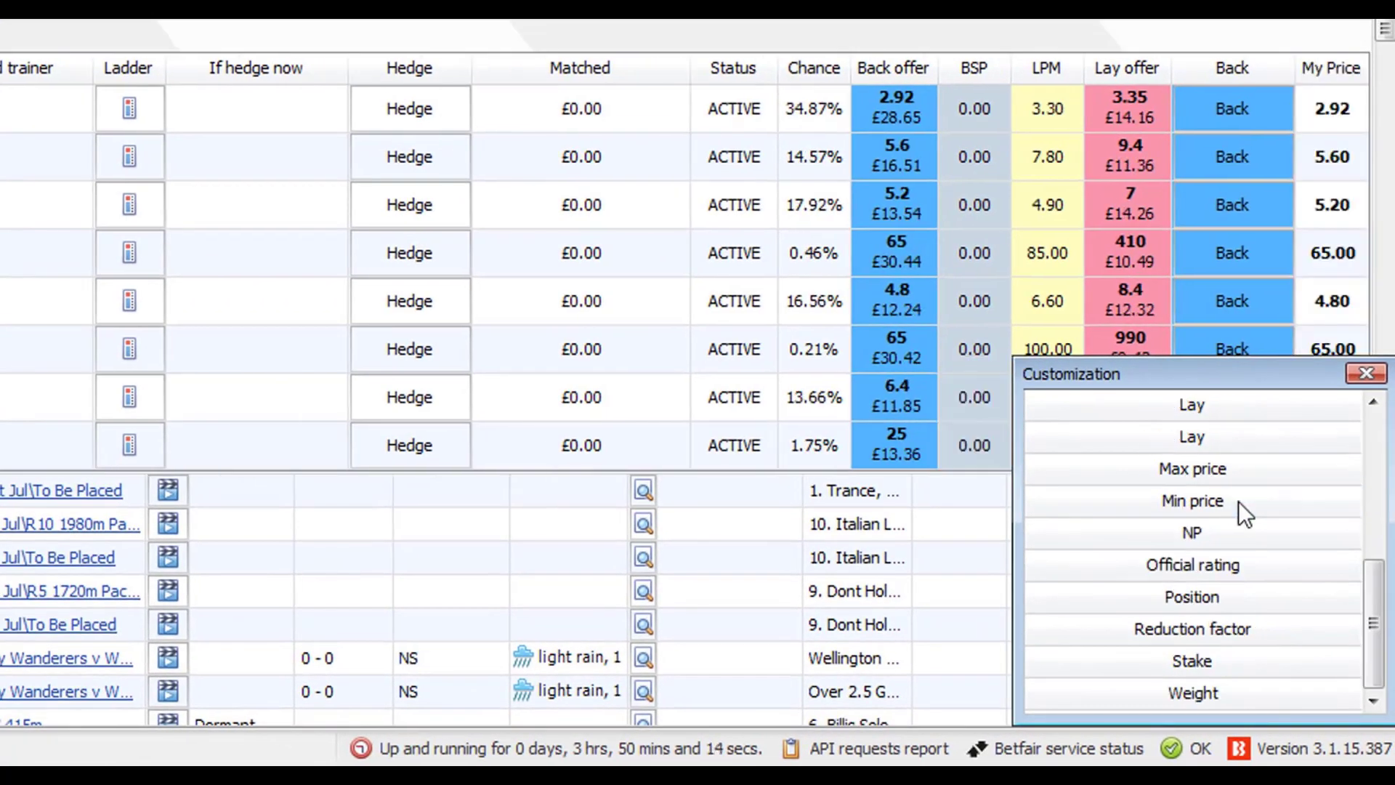
pyautogui.doubleClick(1246, 665)
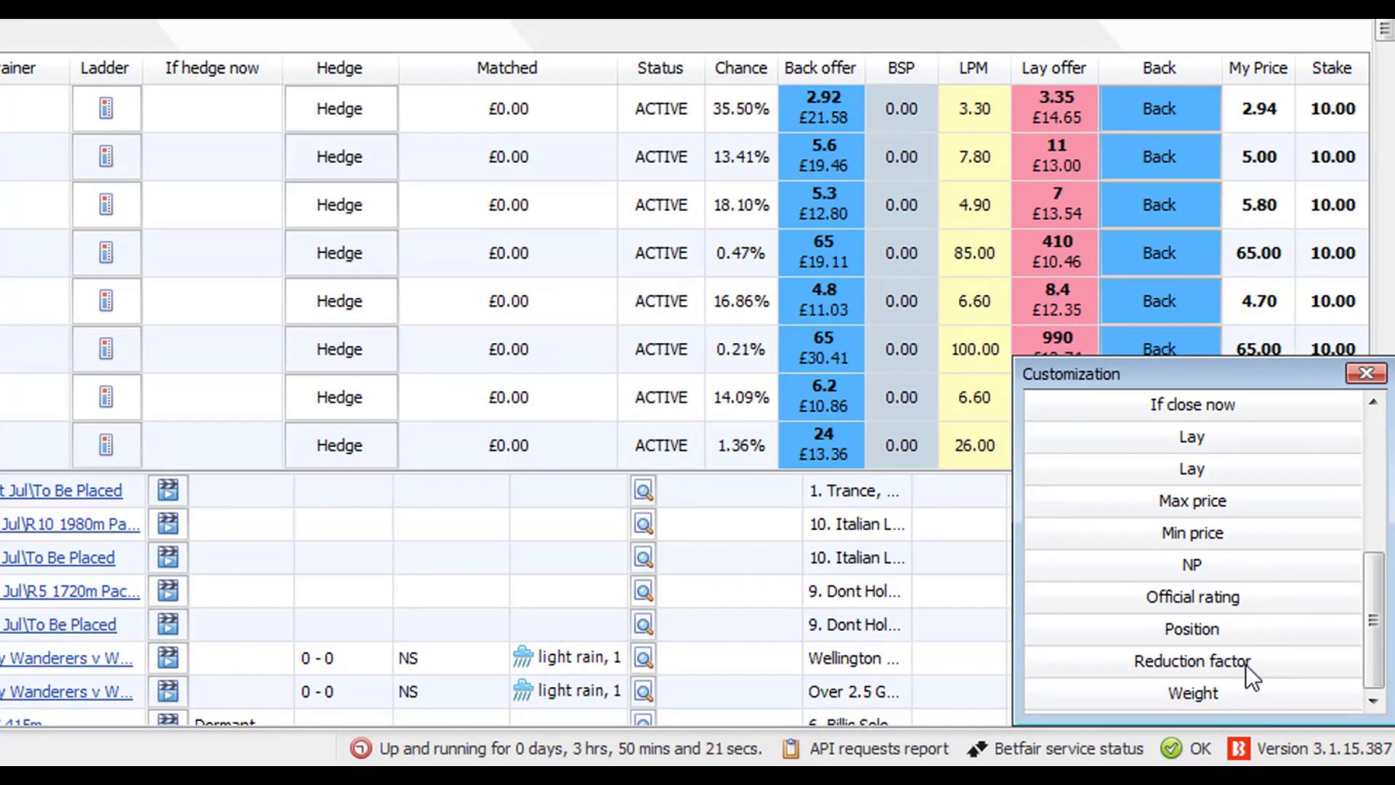
pyautogui.scroll(2, 1209, 471)
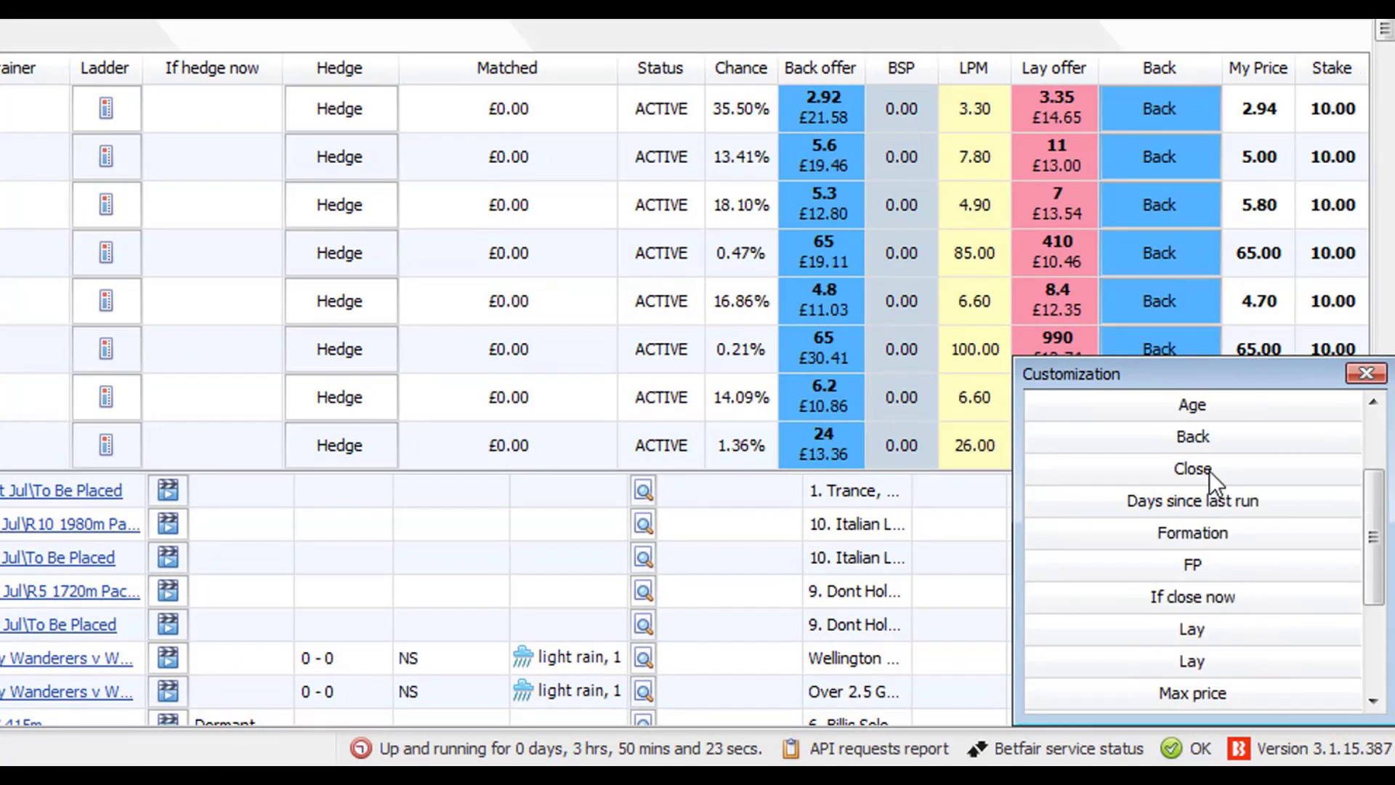
pyautogui.scroll(-1, 1236, 593)
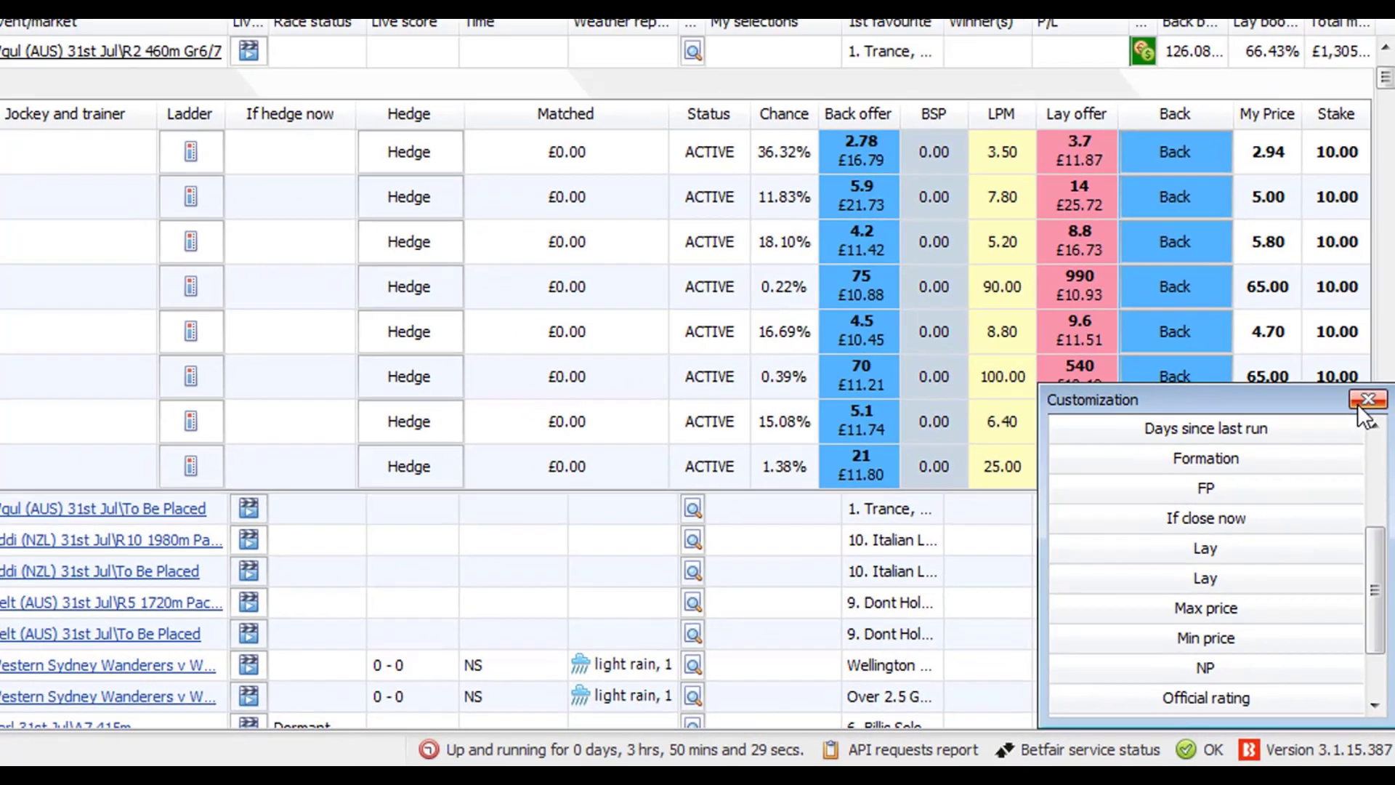
pyautogui.click(1360, 402)
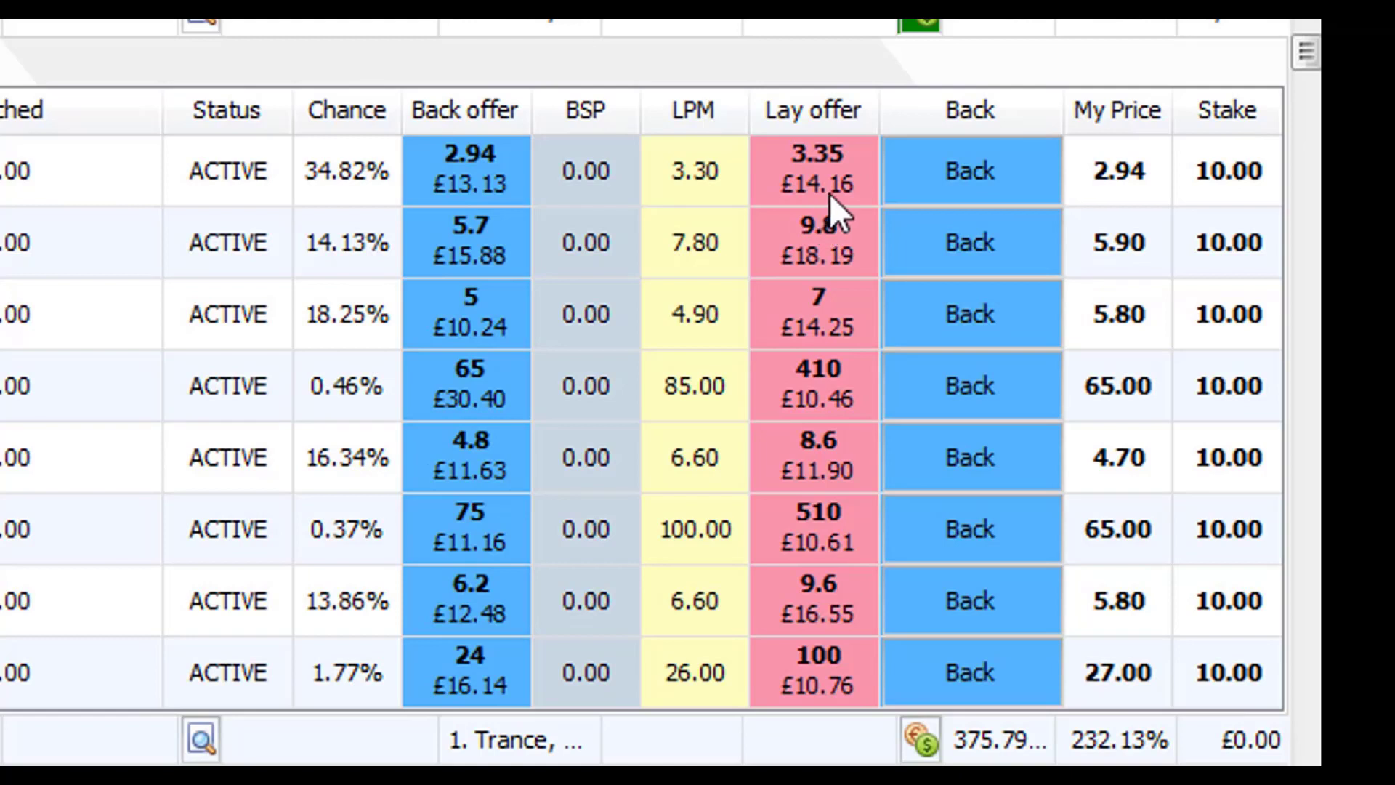
# Step: Edit Trance's bet price to 3.05, replace it with the back offer, and finally take the lay offer of 3.35
pyautogui.click(1109, 187)
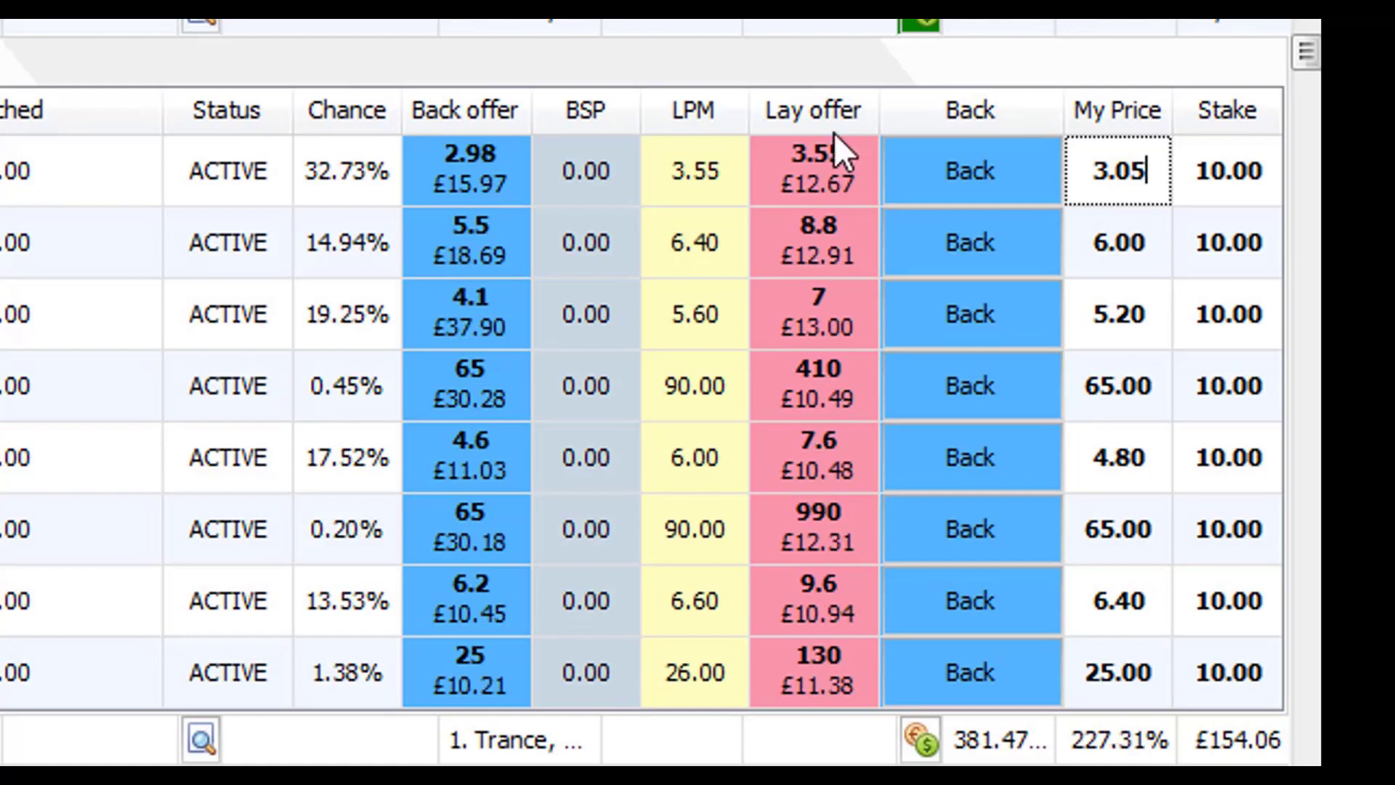
pyautogui.click(489, 180)
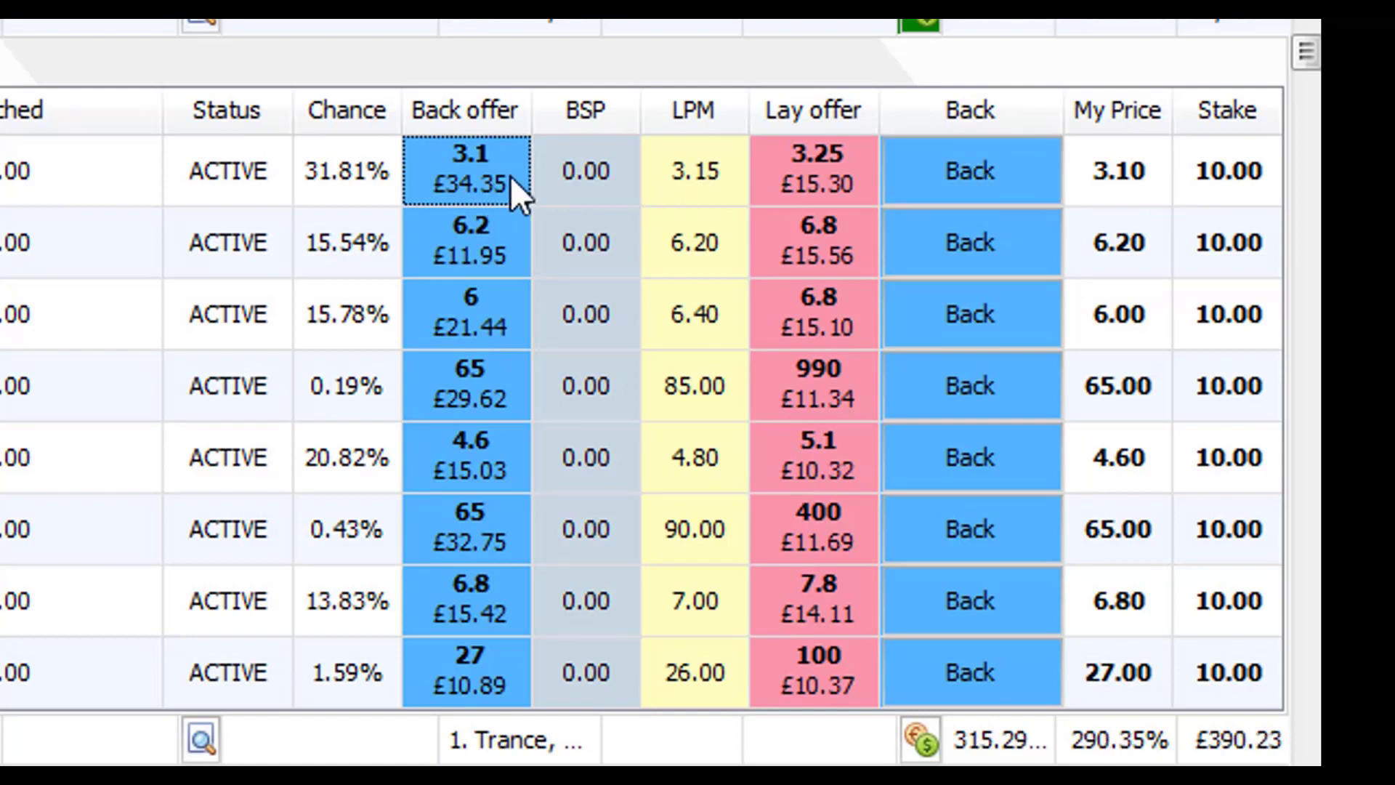
pyautogui.click(858, 174)
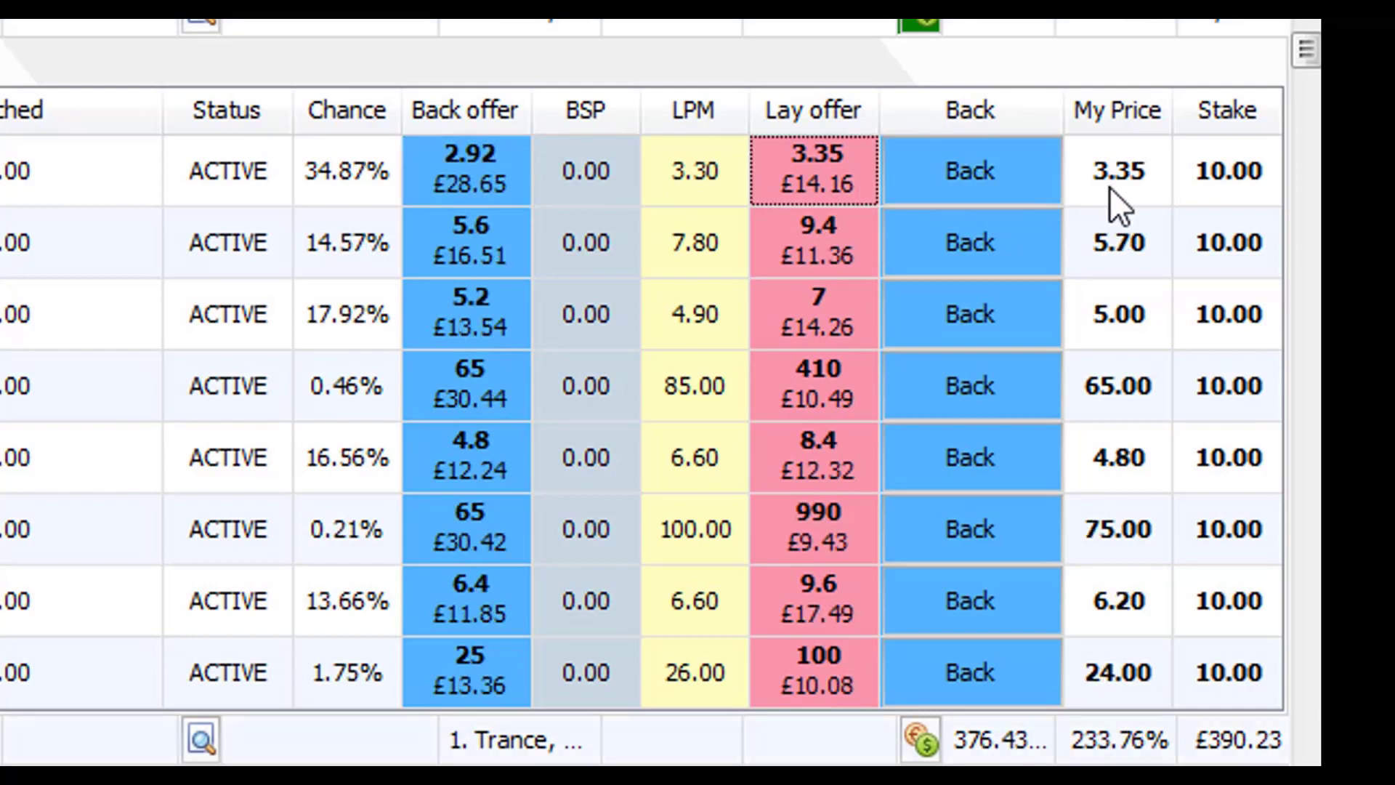
# Step: Set the stake for Trance to 3
pyautogui.click(1219, 183)
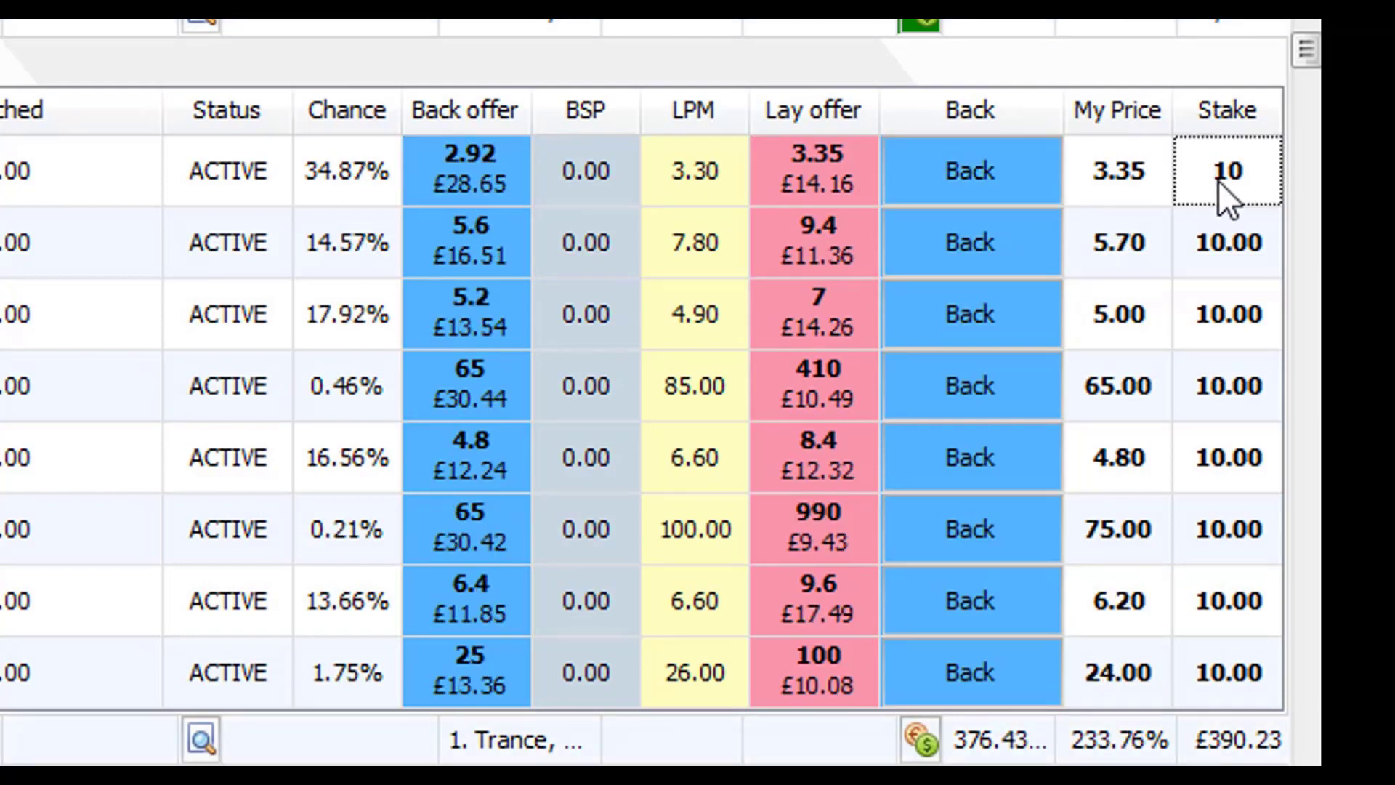
pyautogui.moveTo(1228, 178); pyautogui.dragTo(1204, 177)
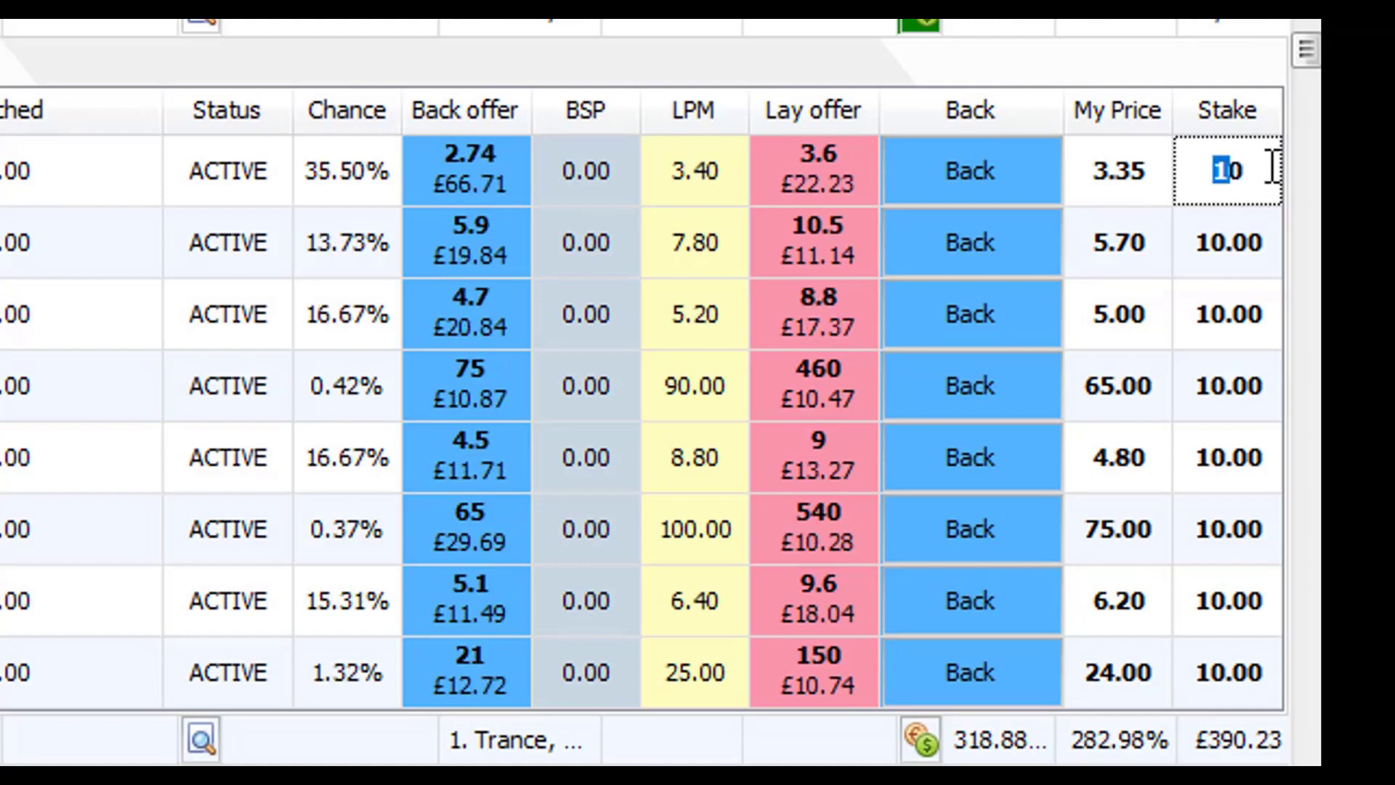
pyautogui.doubleClick(1203, 175)
pyautogui.write('3')
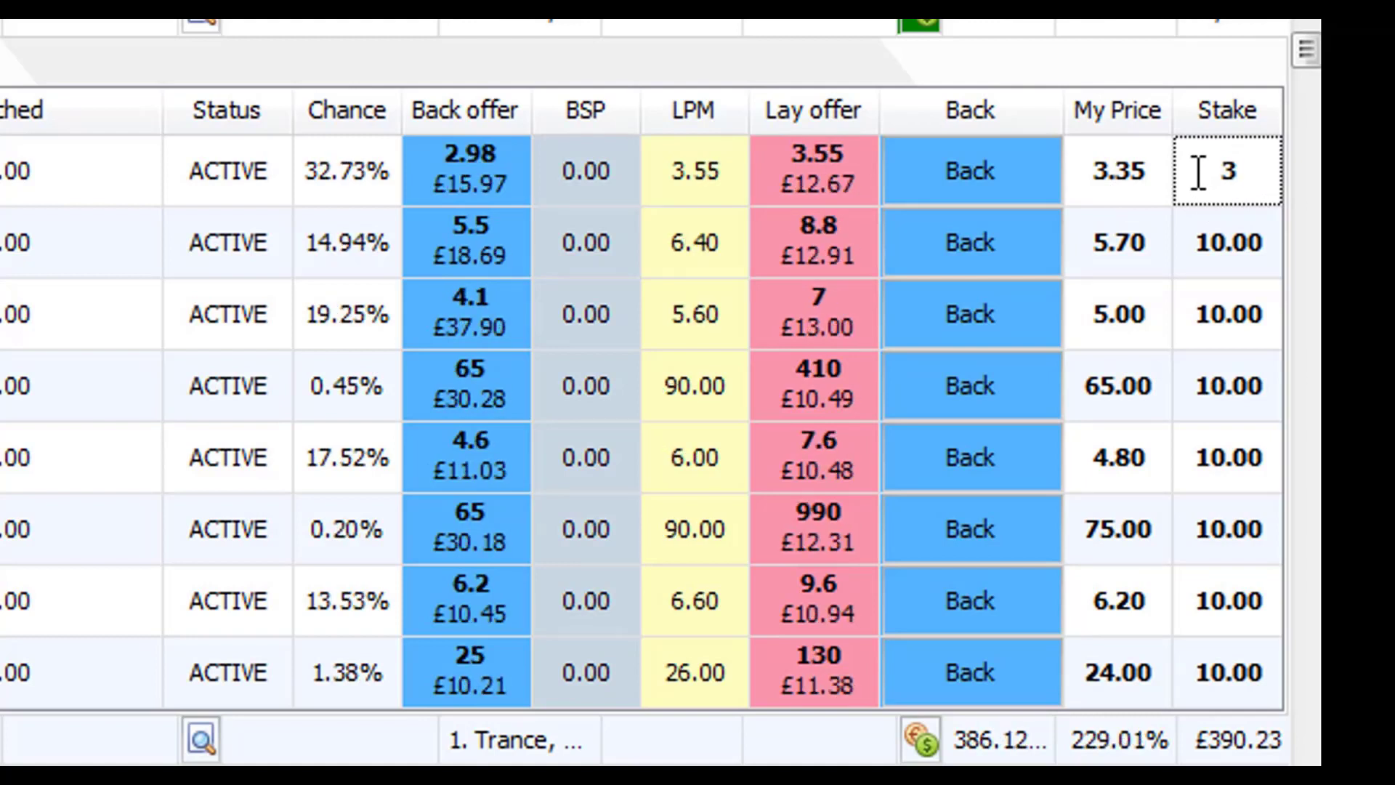
# Step: Place the £3 back bet on Trance at 3.35, keeping the confirmation message enabled, and open the market's bets list
pyautogui.click(1042, 183)
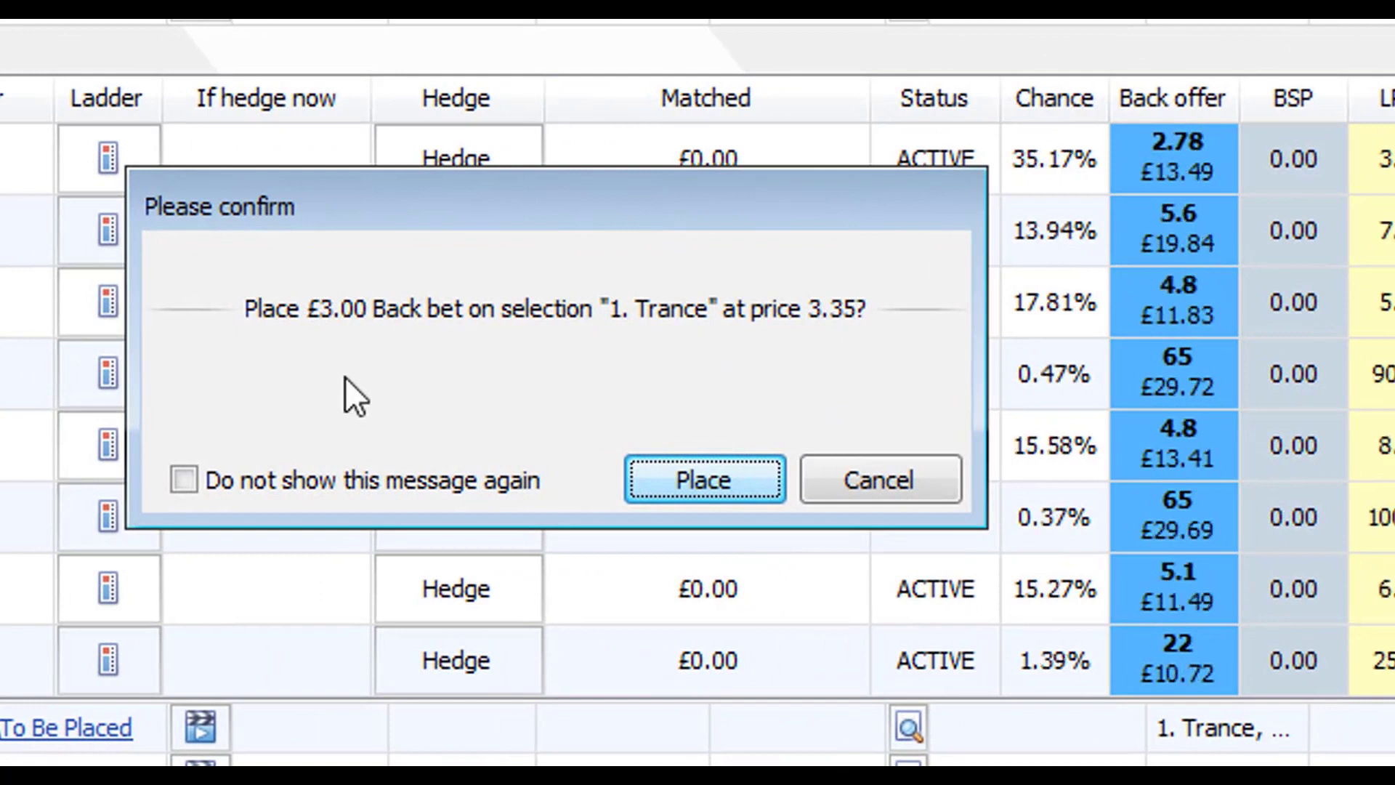
pyautogui.click(388, 487)
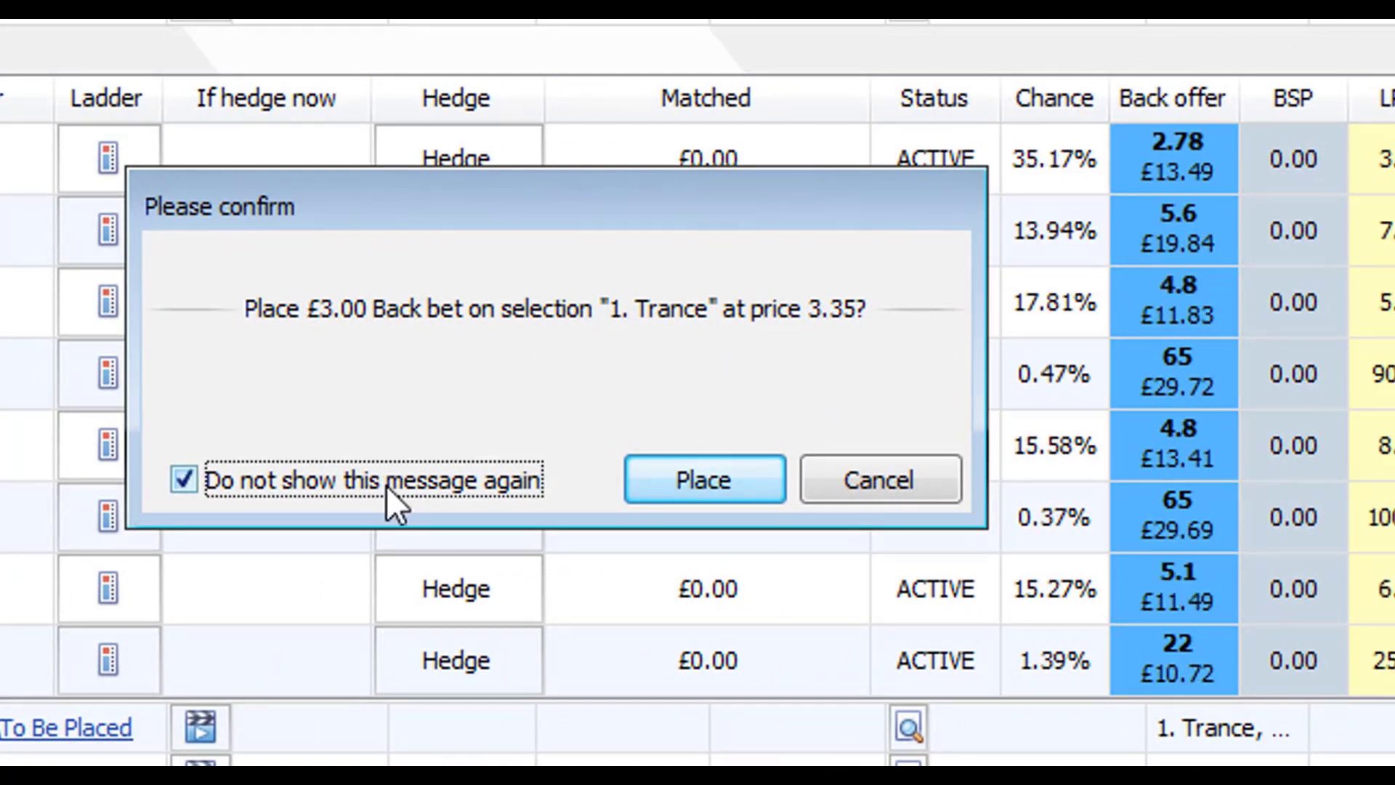
pyautogui.click(385, 486)
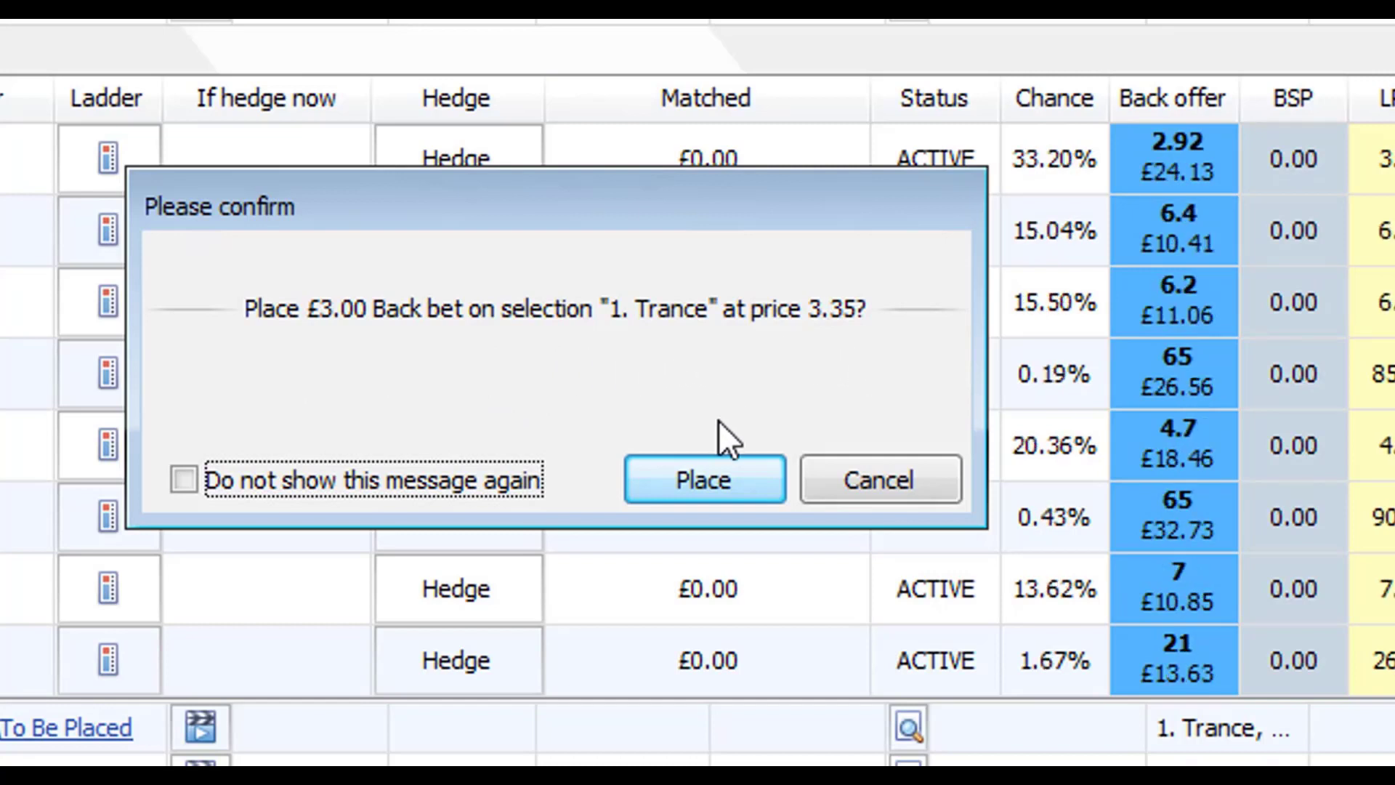
pyautogui.click(738, 484)
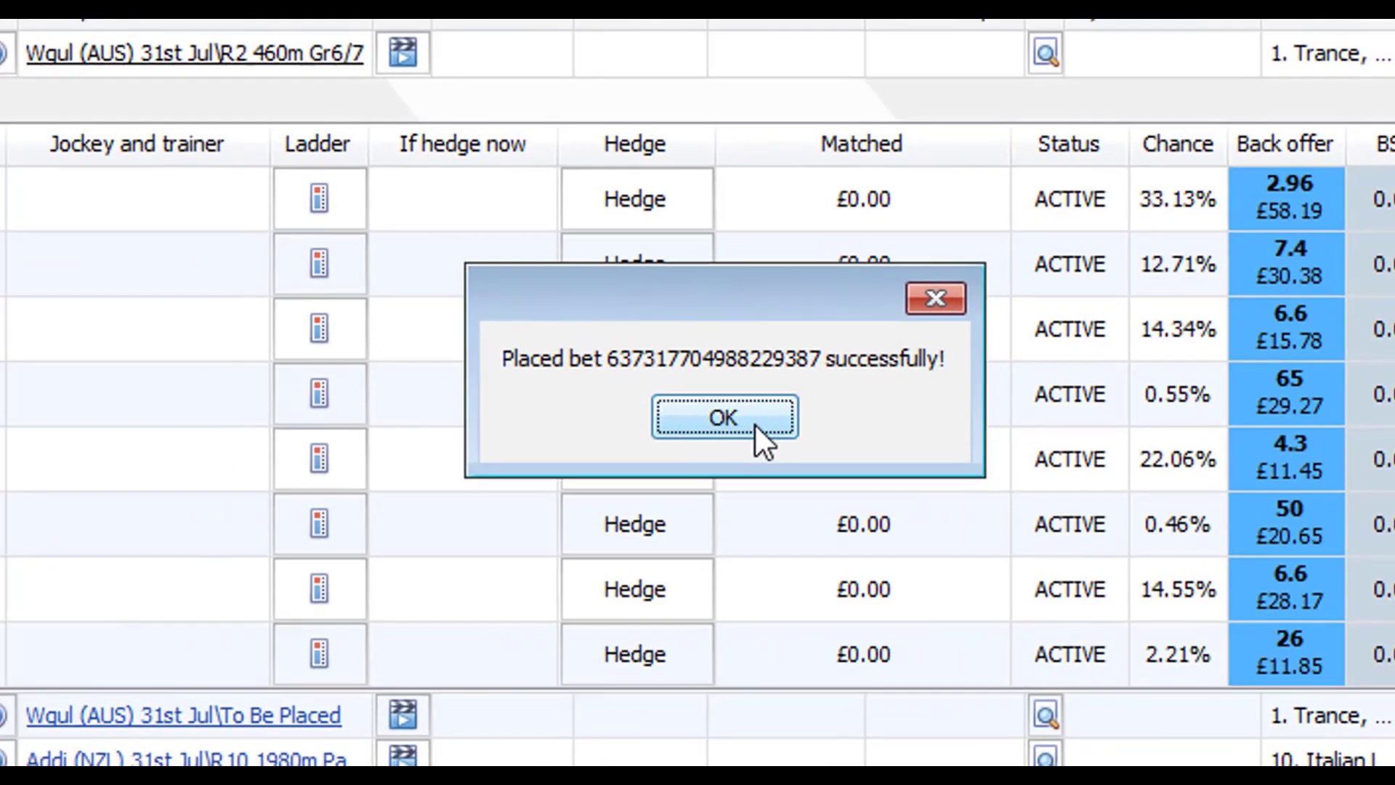
pyautogui.click(754, 423)
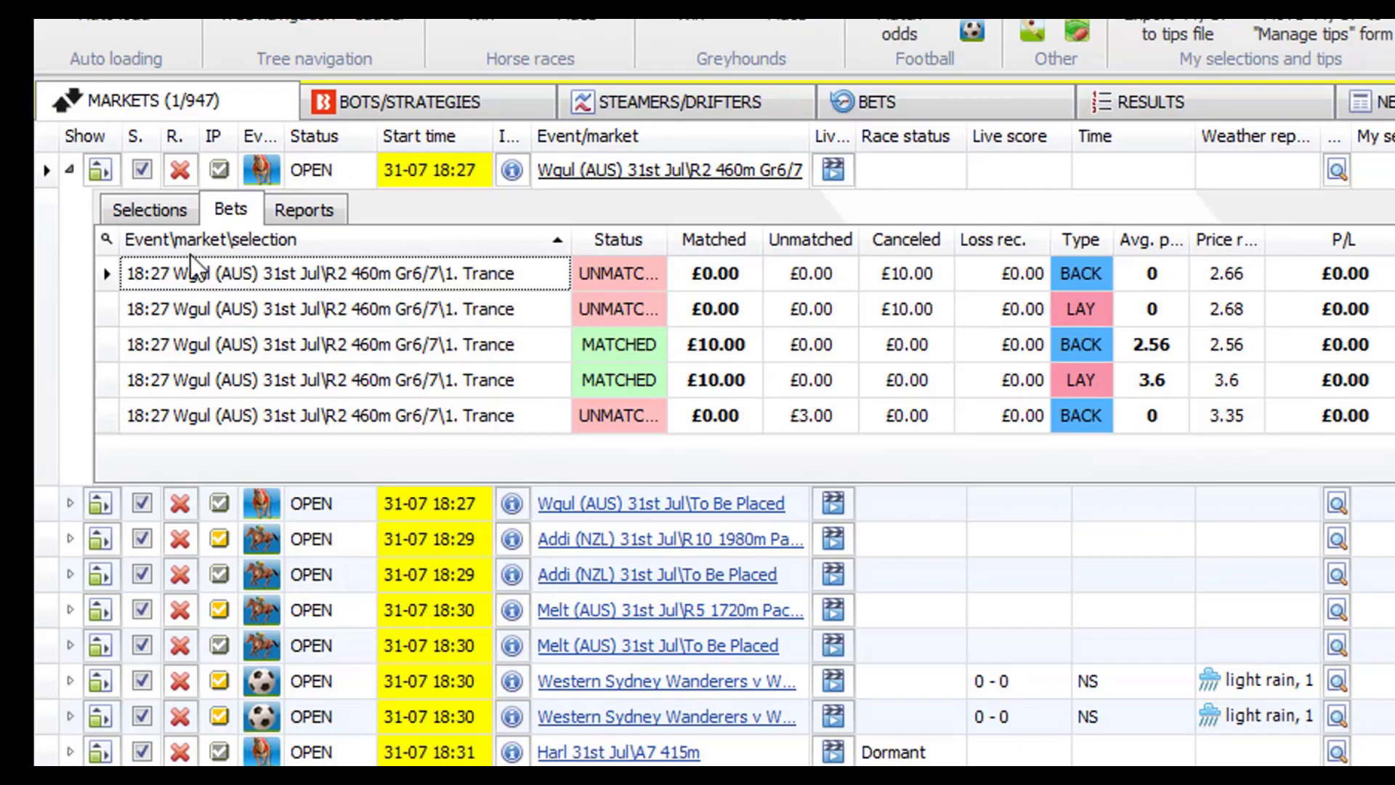
# Step: Place a £3 back bet on Trance at the back offer of 2.96 from the selections grid and open the market's bets list
pyautogui.click(148, 209)
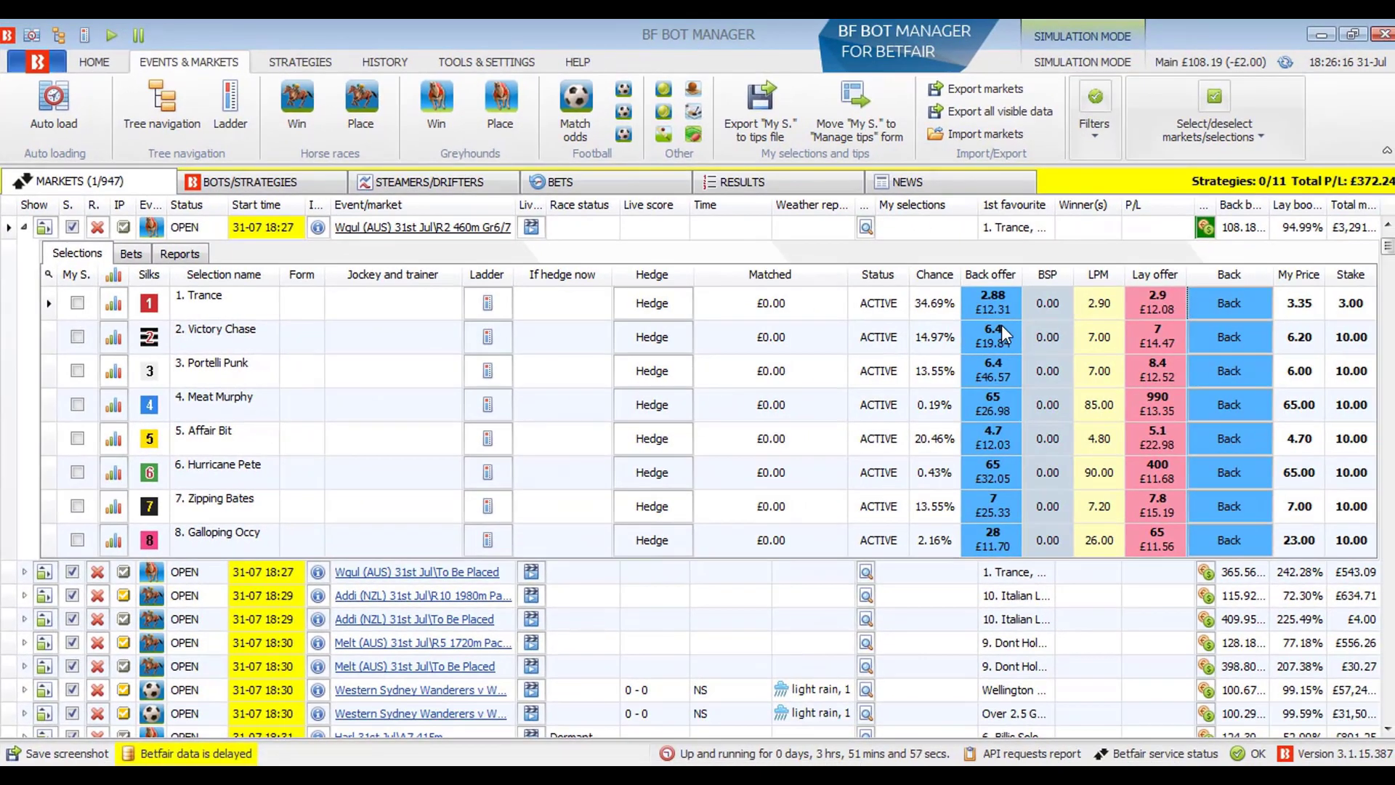
pyautogui.click(1011, 308)
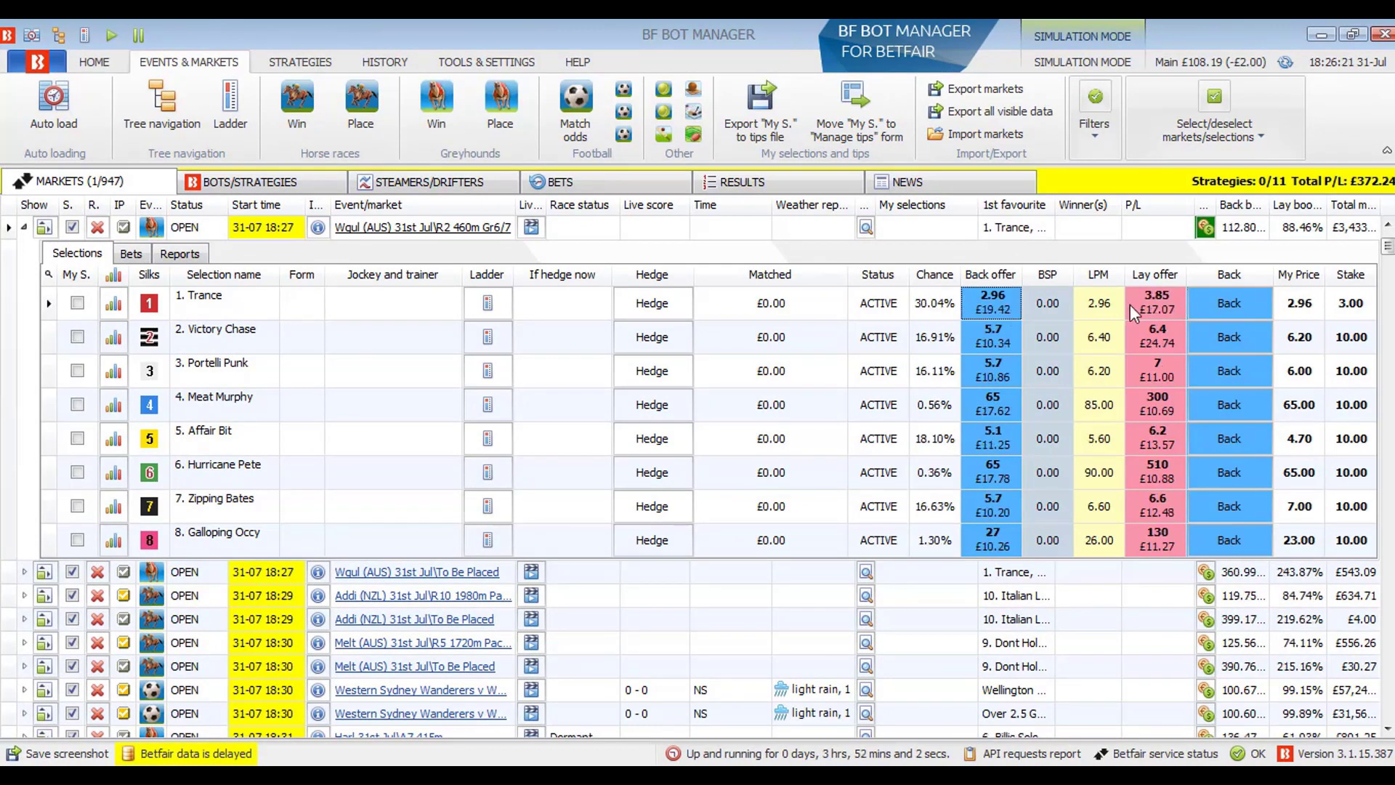
pyautogui.click(1220, 308)
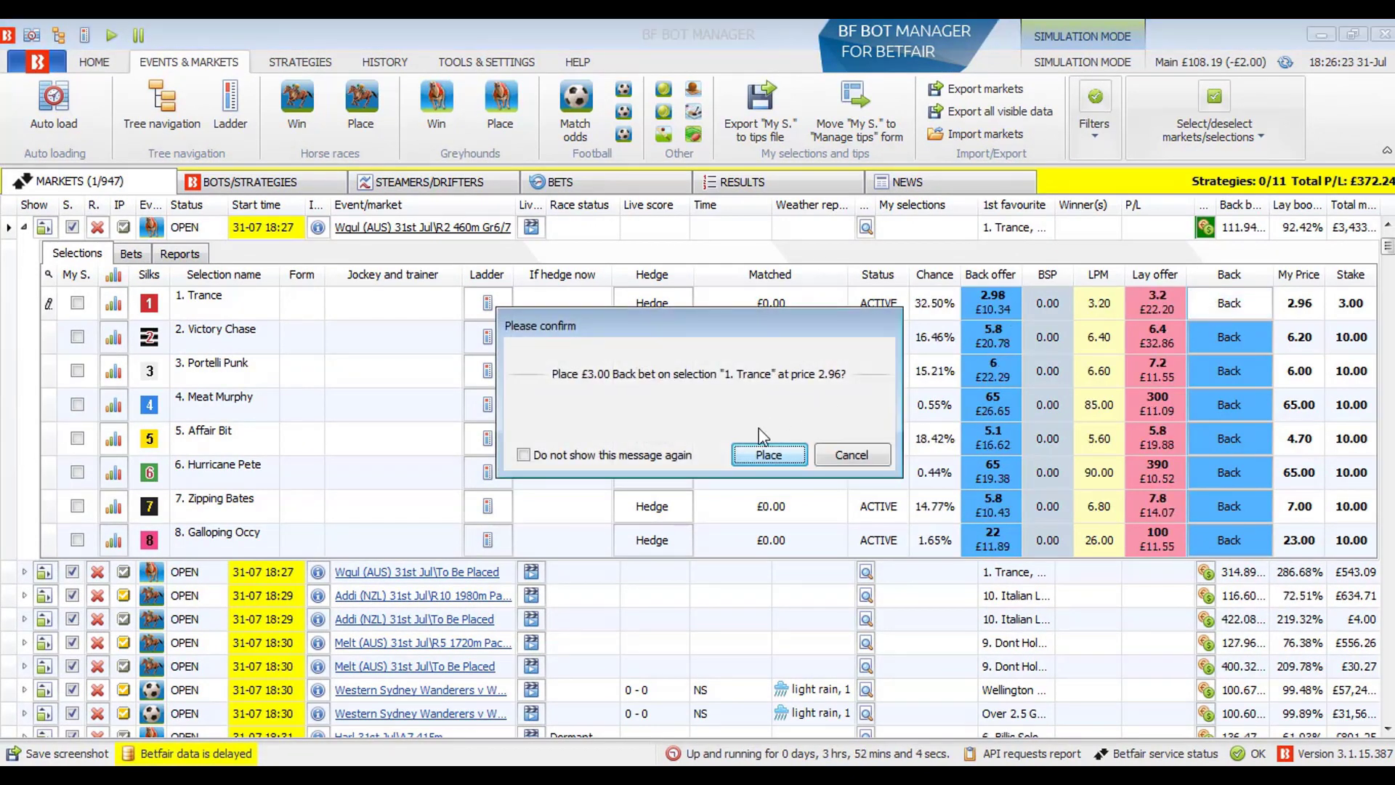
pyautogui.click(764, 457)
pyautogui.click(719, 424)
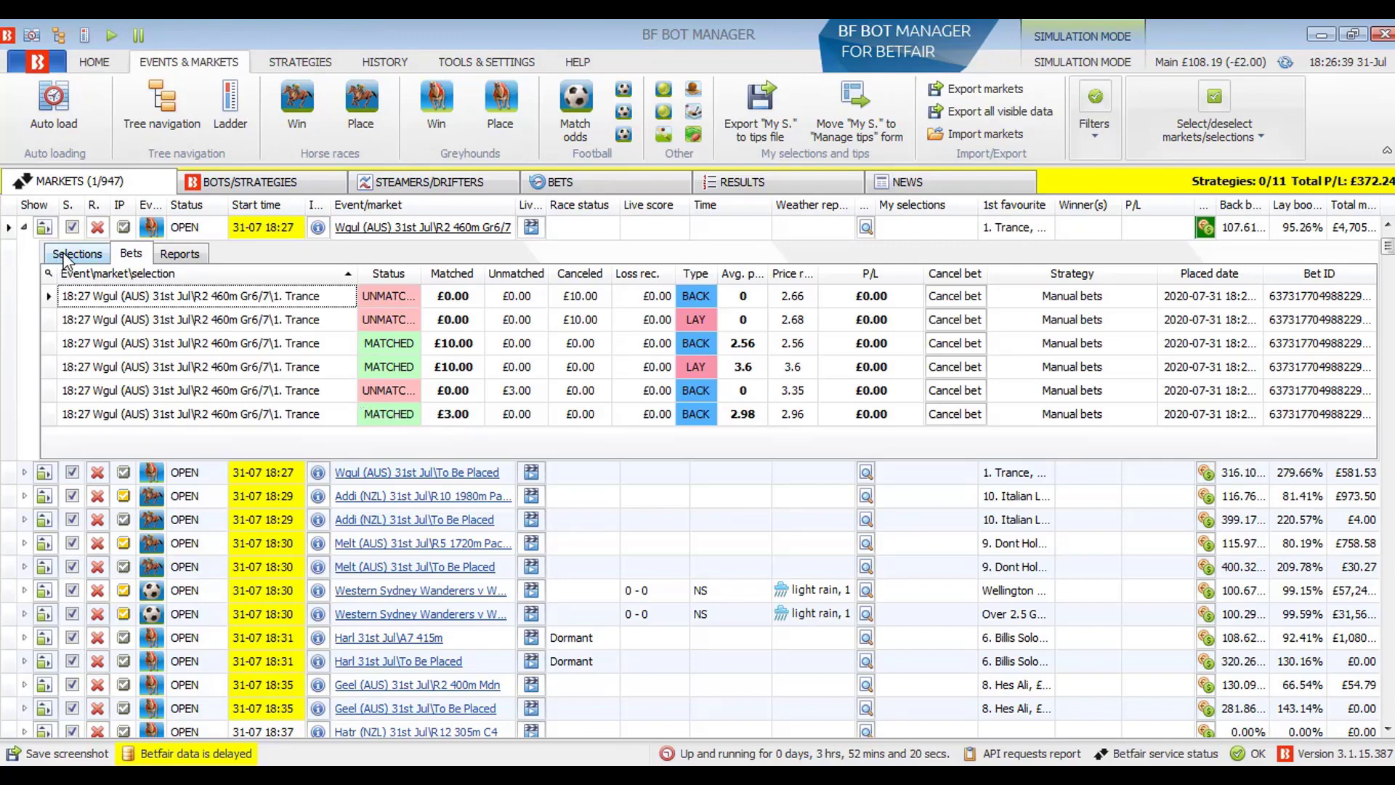
# Step: Collapse the Wgul R2 market, expand the 23:00 Bayern Munich v Marseille match market and mark Bayern Munich as my selection
pyautogui.click(24, 226)
pyautogui.moveTo(1389, 251); pyautogui.dragTo(1388, 397)
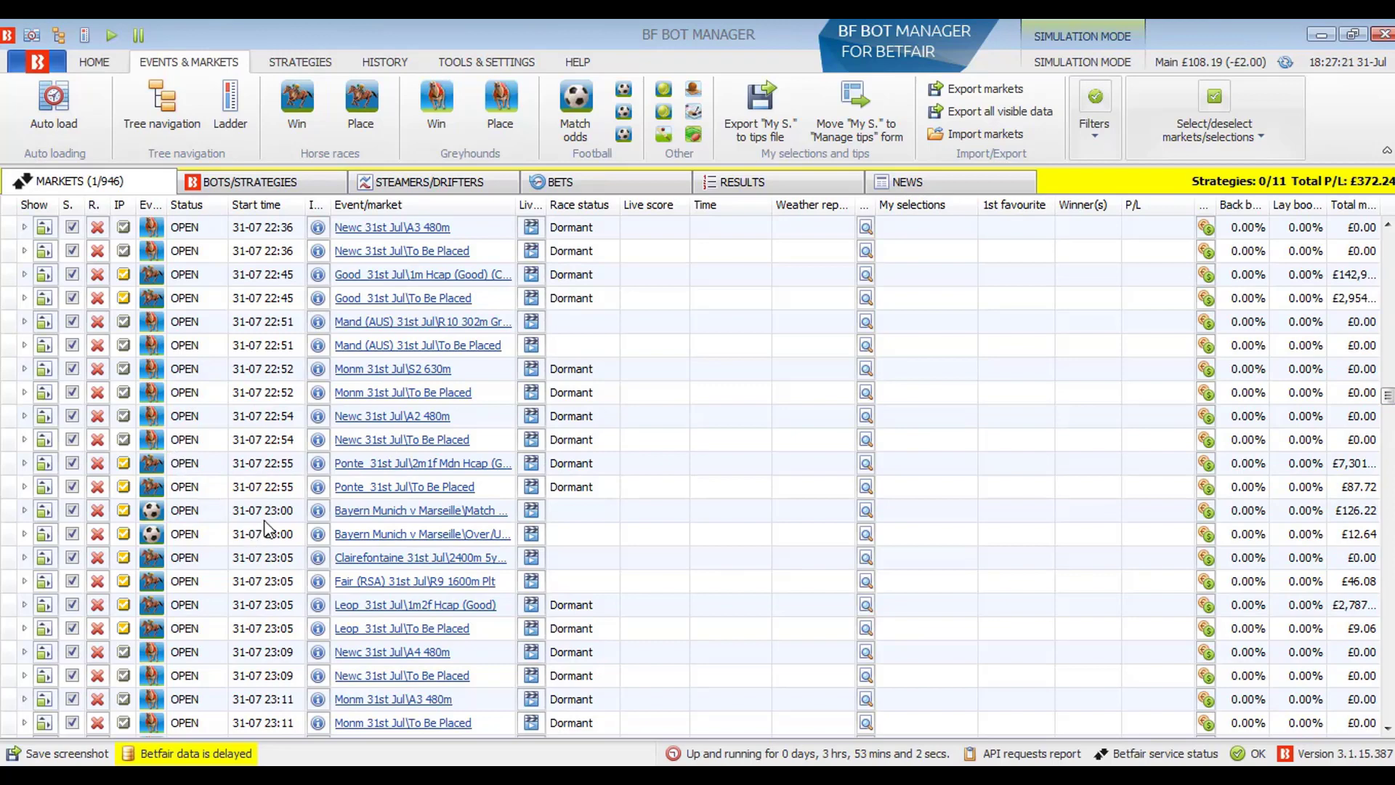
pyautogui.click(48, 514)
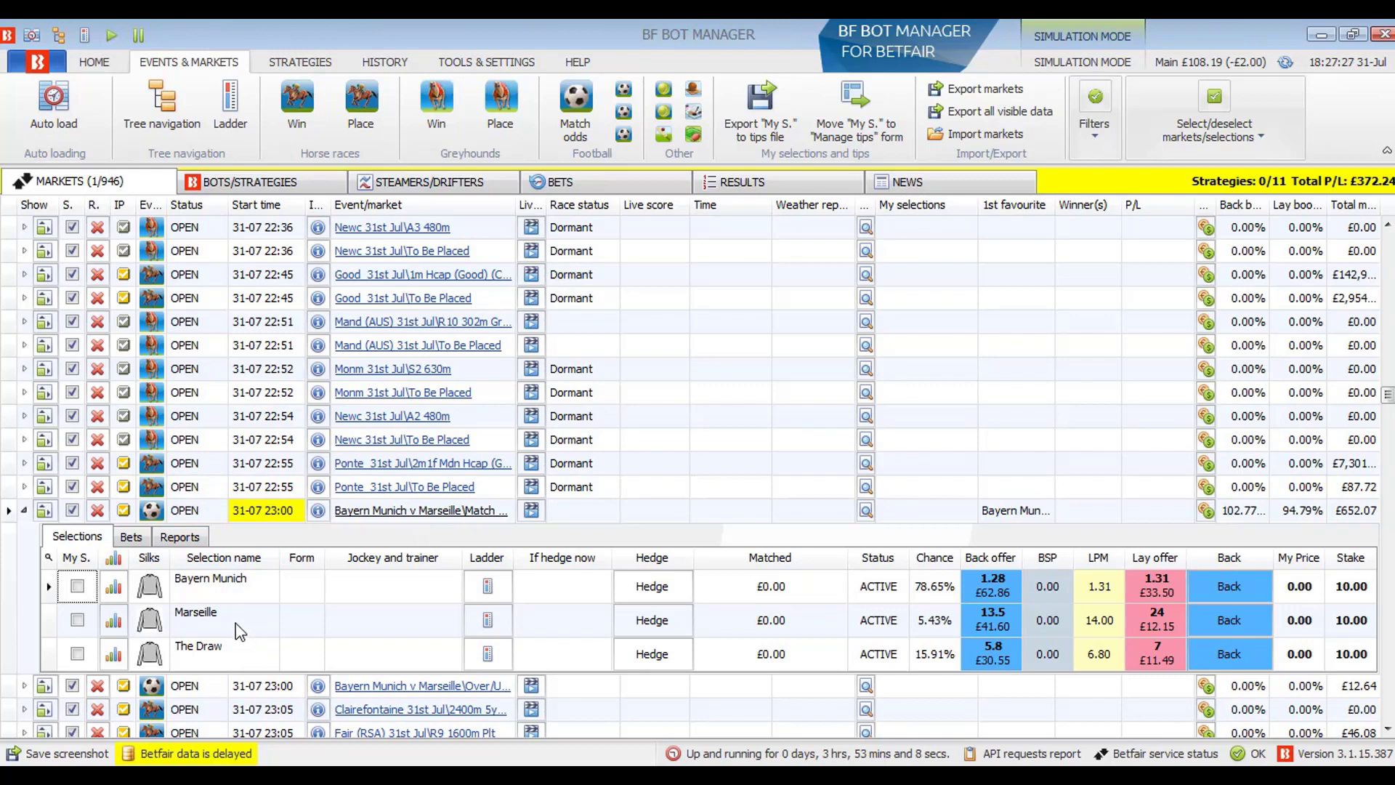
pyautogui.click(79, 586)
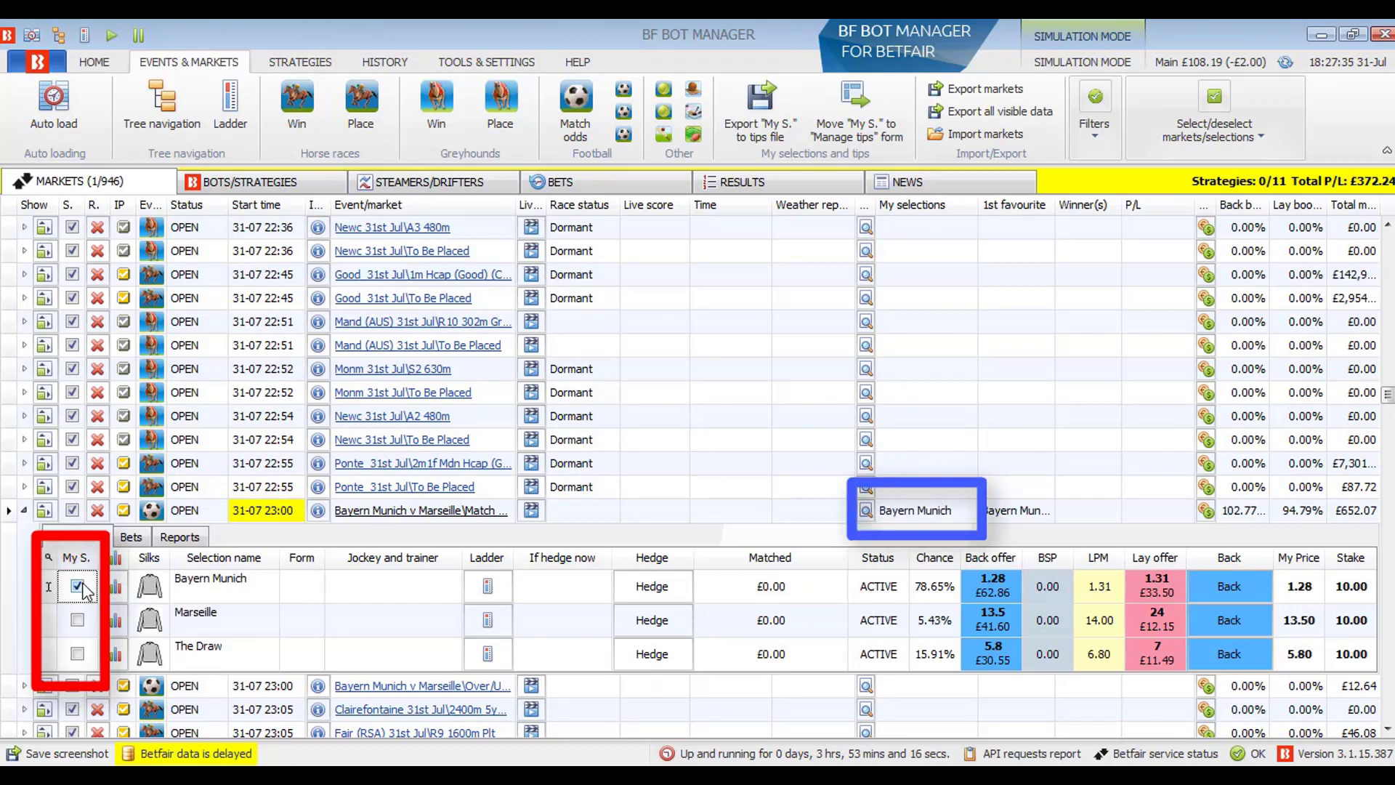
pyautogui.click(79, 585)
pyautogui.click(80, 585)
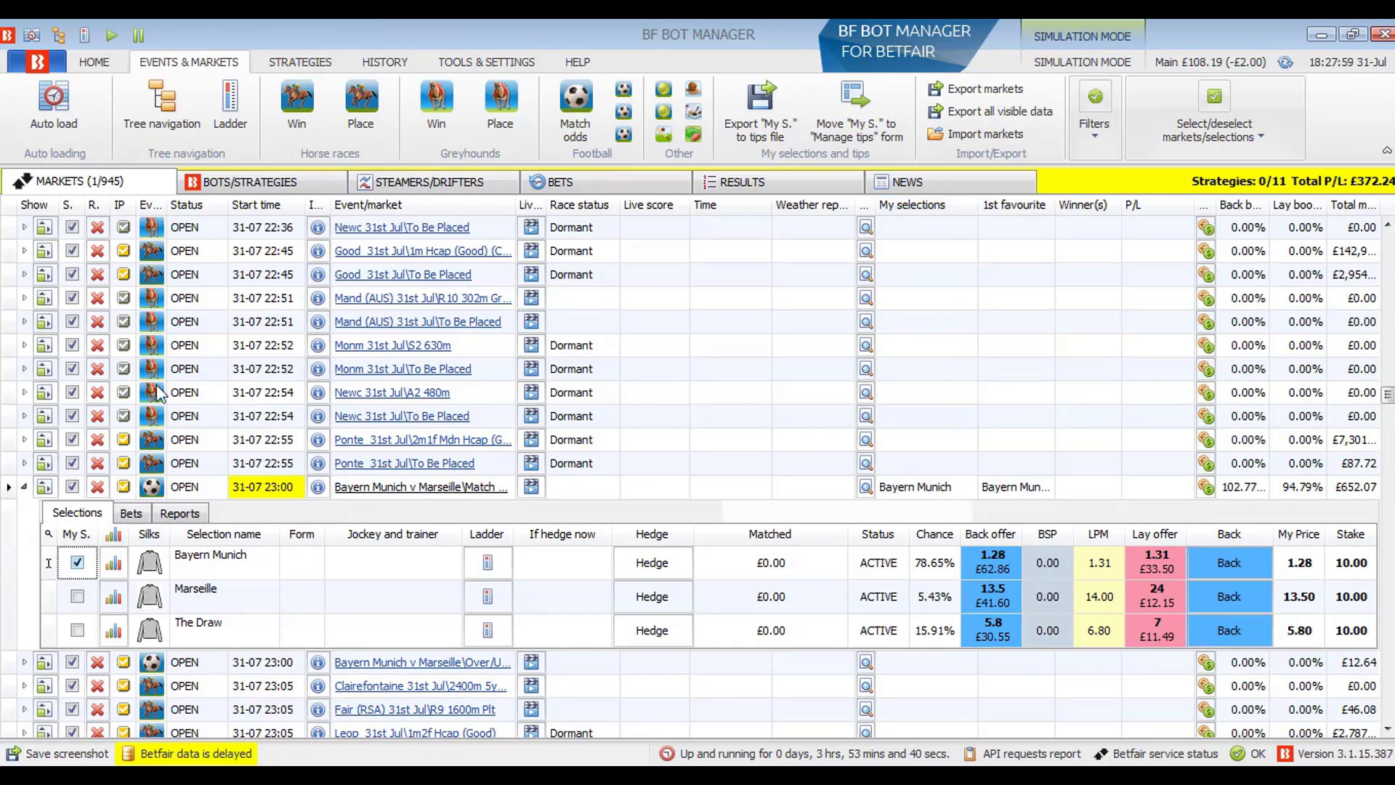
# Step: Expand the strategy "EXAMPLE - Bet on my selections" and start it
pyautogui.click(239, 191)
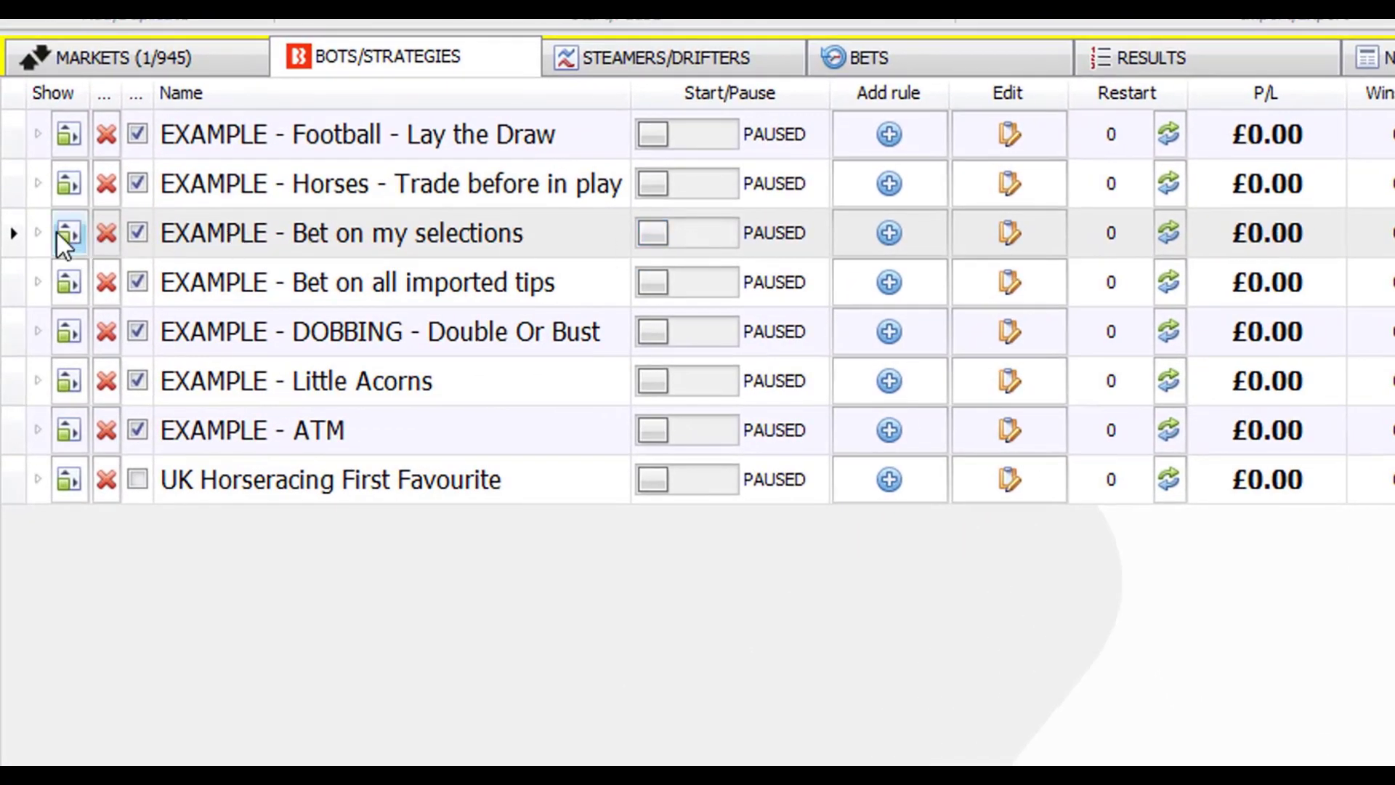
pyautogui.click(58, 231)
pyautogui.click(707, 240)
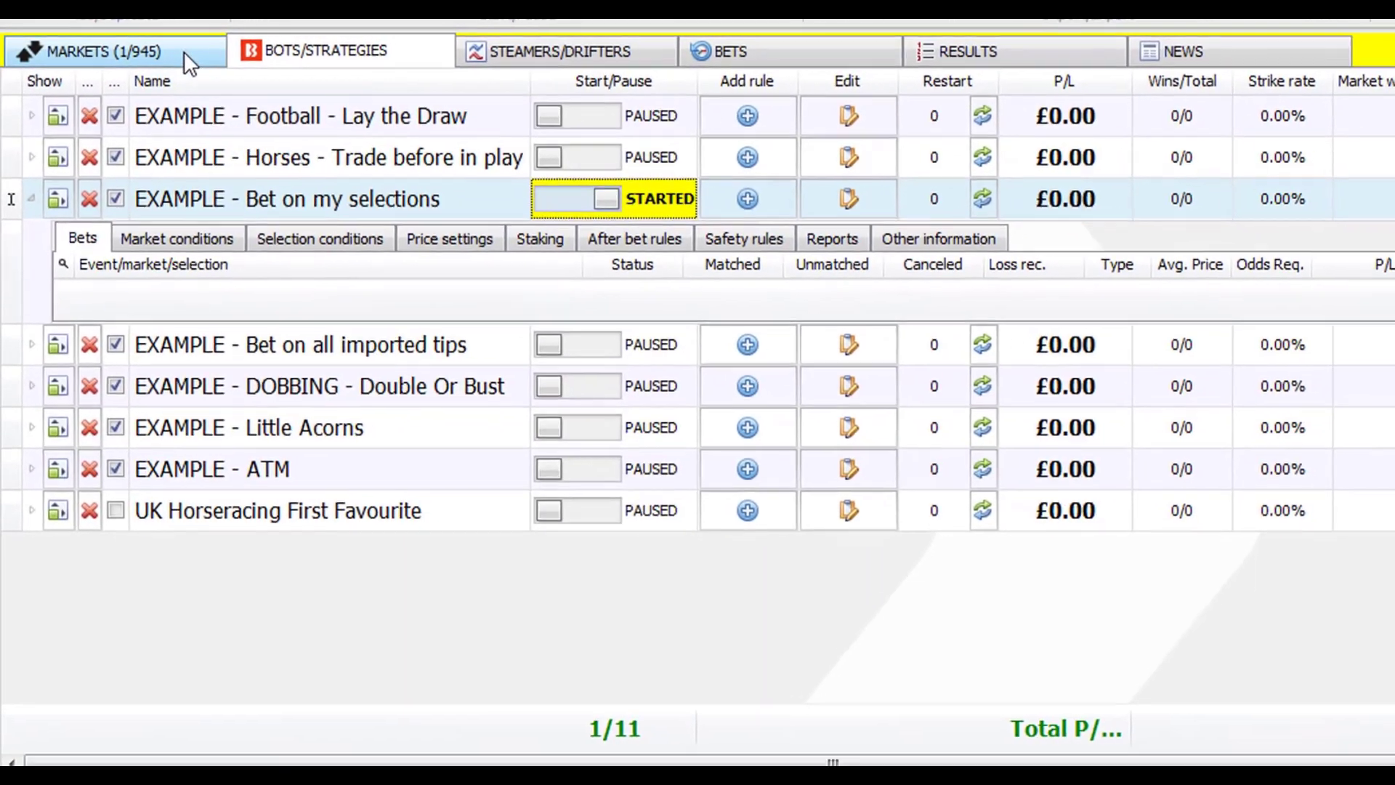
# Step: Check the Bayern Munich pick in the markets list and review the started strategy's market conditions
pyautogui.click(215, 57)
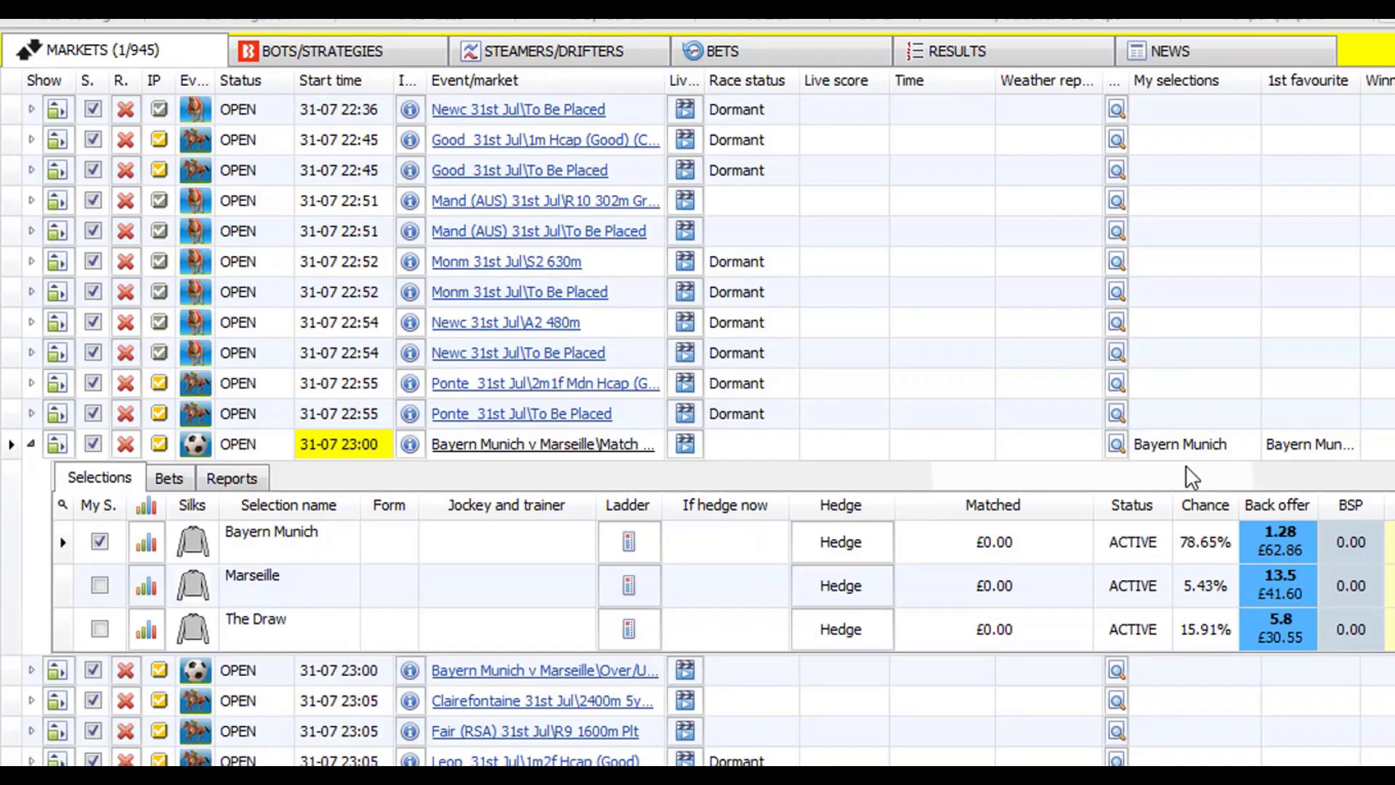
pyautogui.click(283, 53)
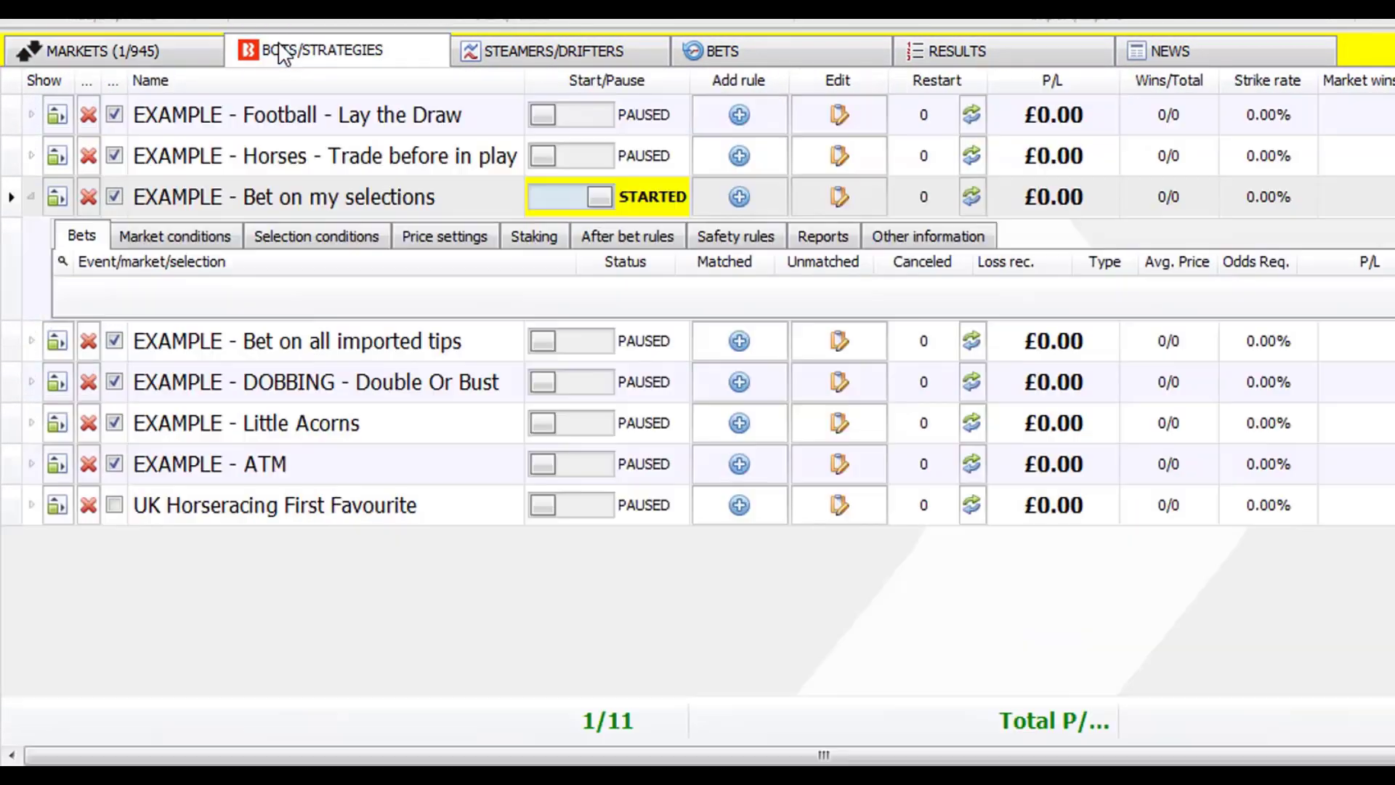
pyautogui.click(218, 237)
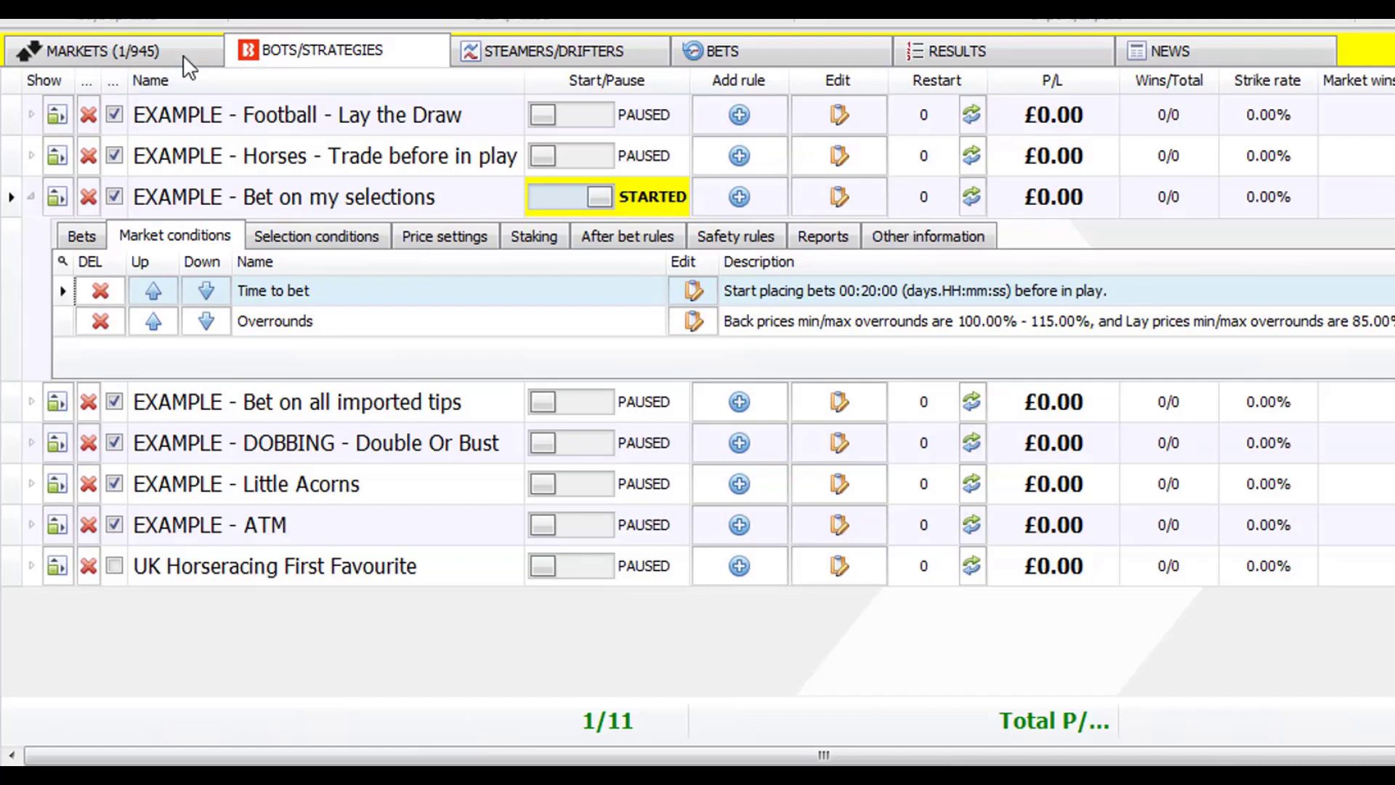
pyautogui.click(102, 50)
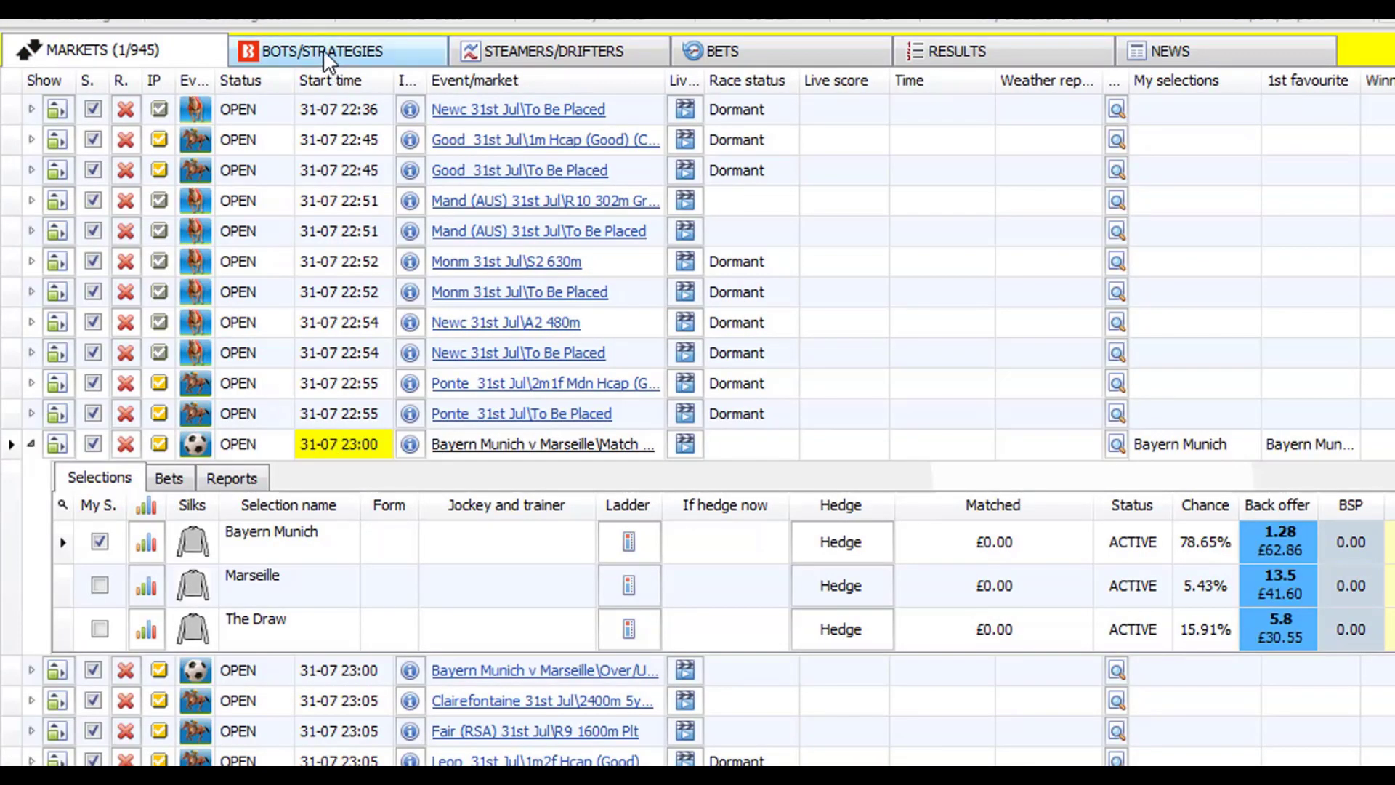
pyautogui.moveTo(323, 50)
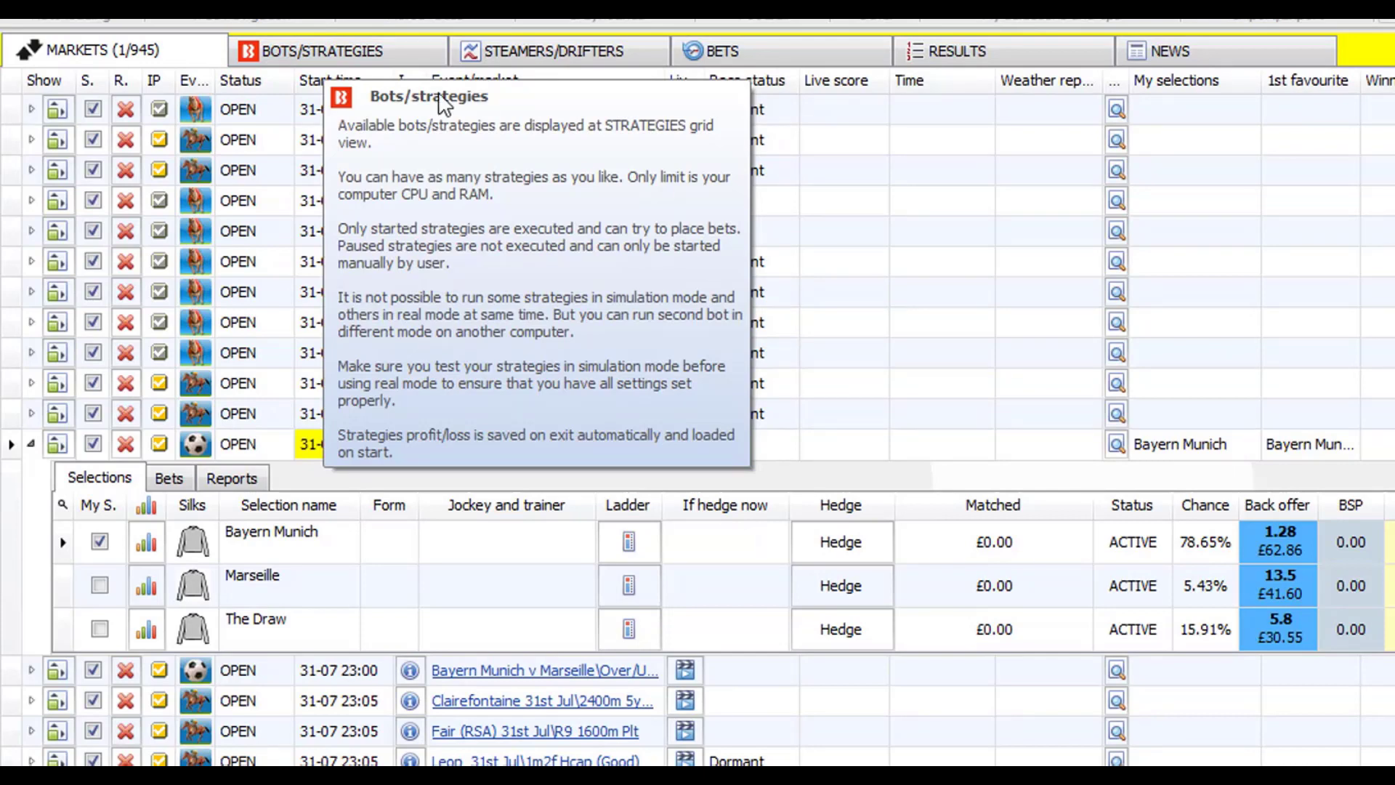
# Step: Review the selection conditions, price settings and staking rules of the "EXAMPLE - Bet on my selections" strategy
pyautogui.click(294, 64)
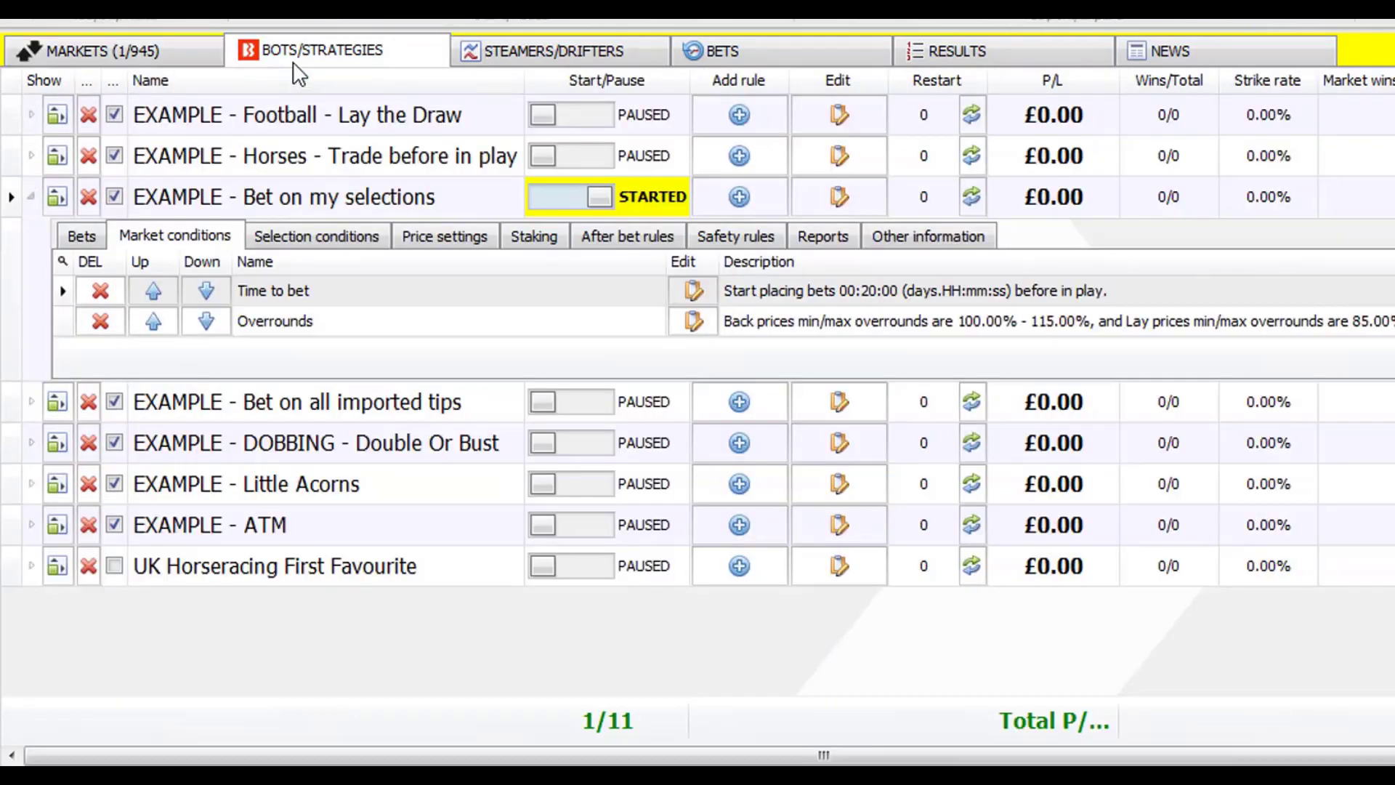
pyautogui.click(373, 235)
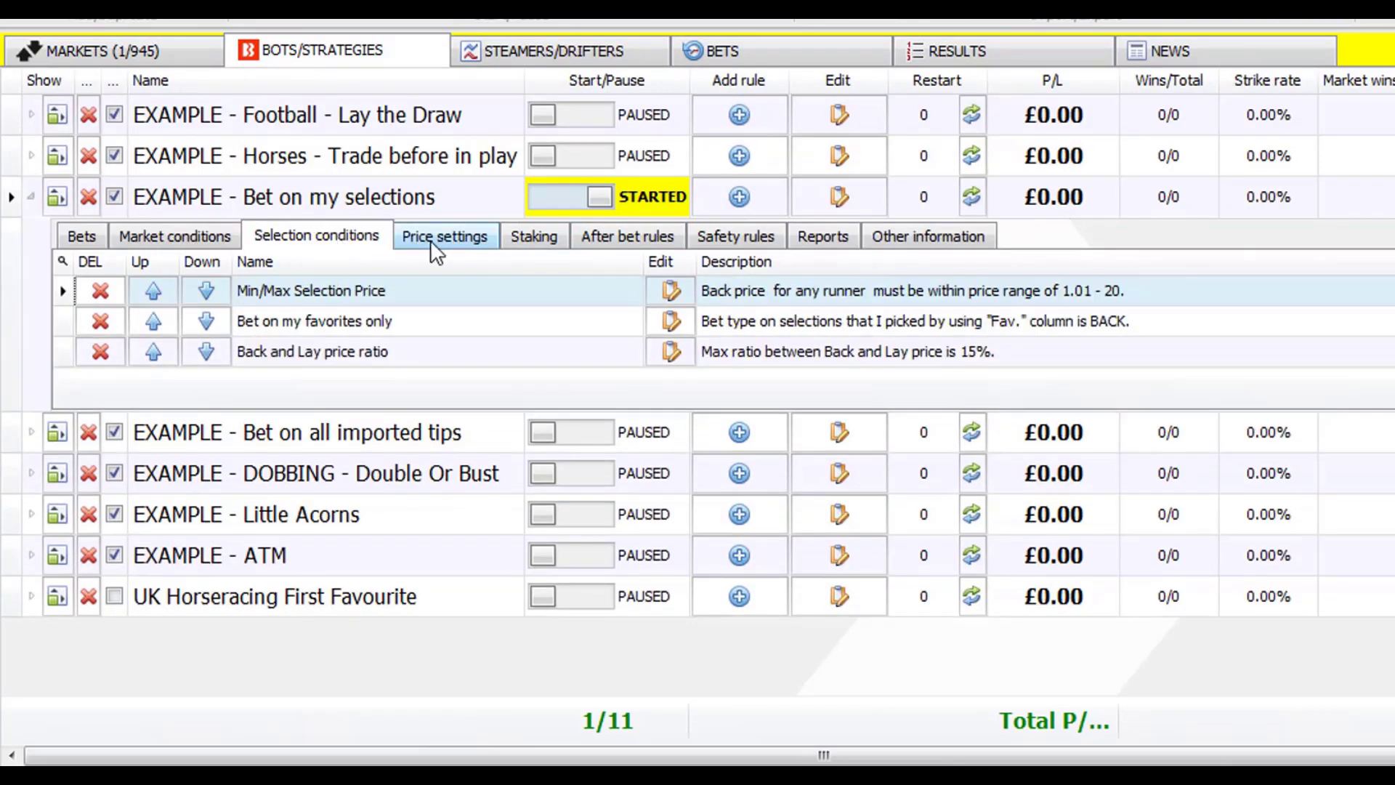
pyautogui.click(430, 239)
pyautogui.click(524, 241)
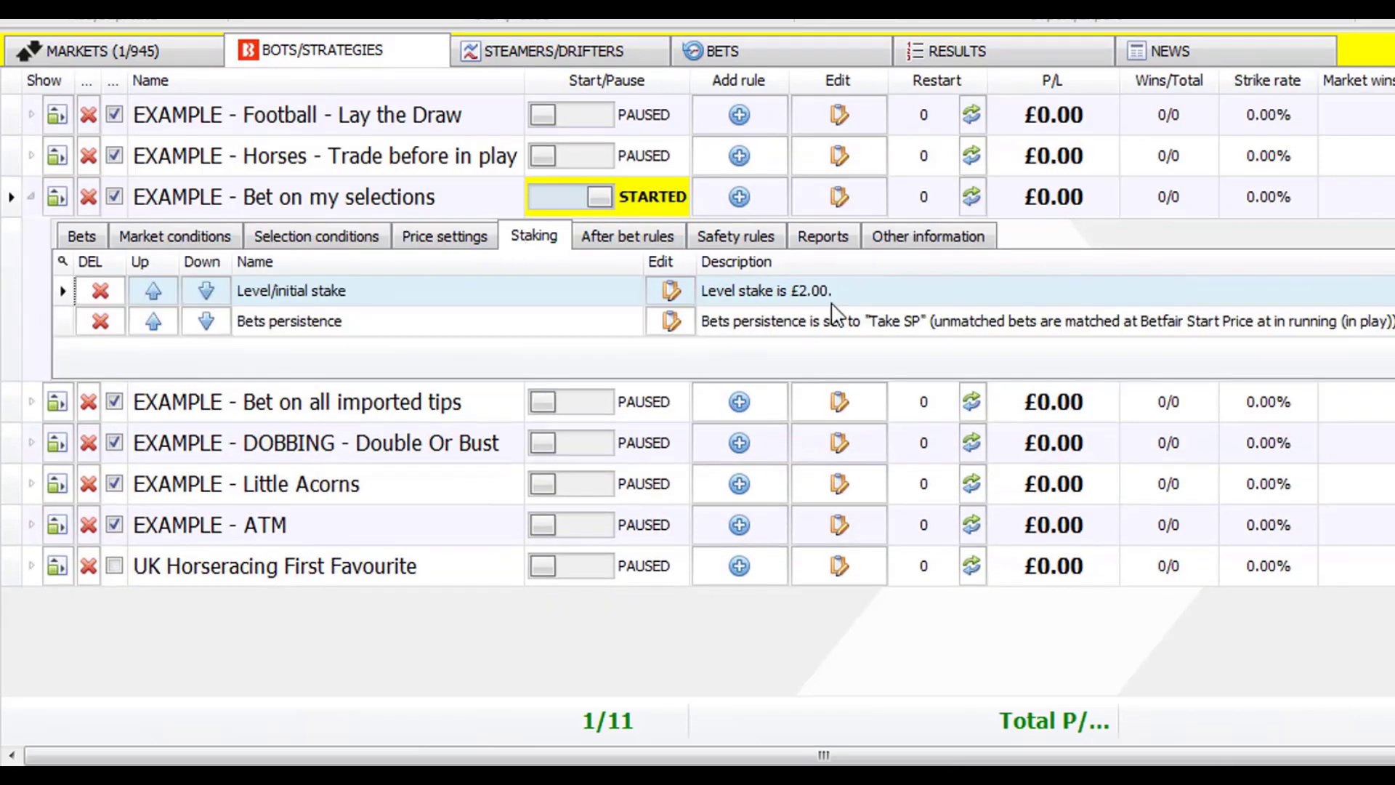
# Step: Review the price settings of the "EXAMPLE - Bet on my selections" strategy and compare them with Bayern Munich's back and lay offers
pyautogui.click(445, 237)
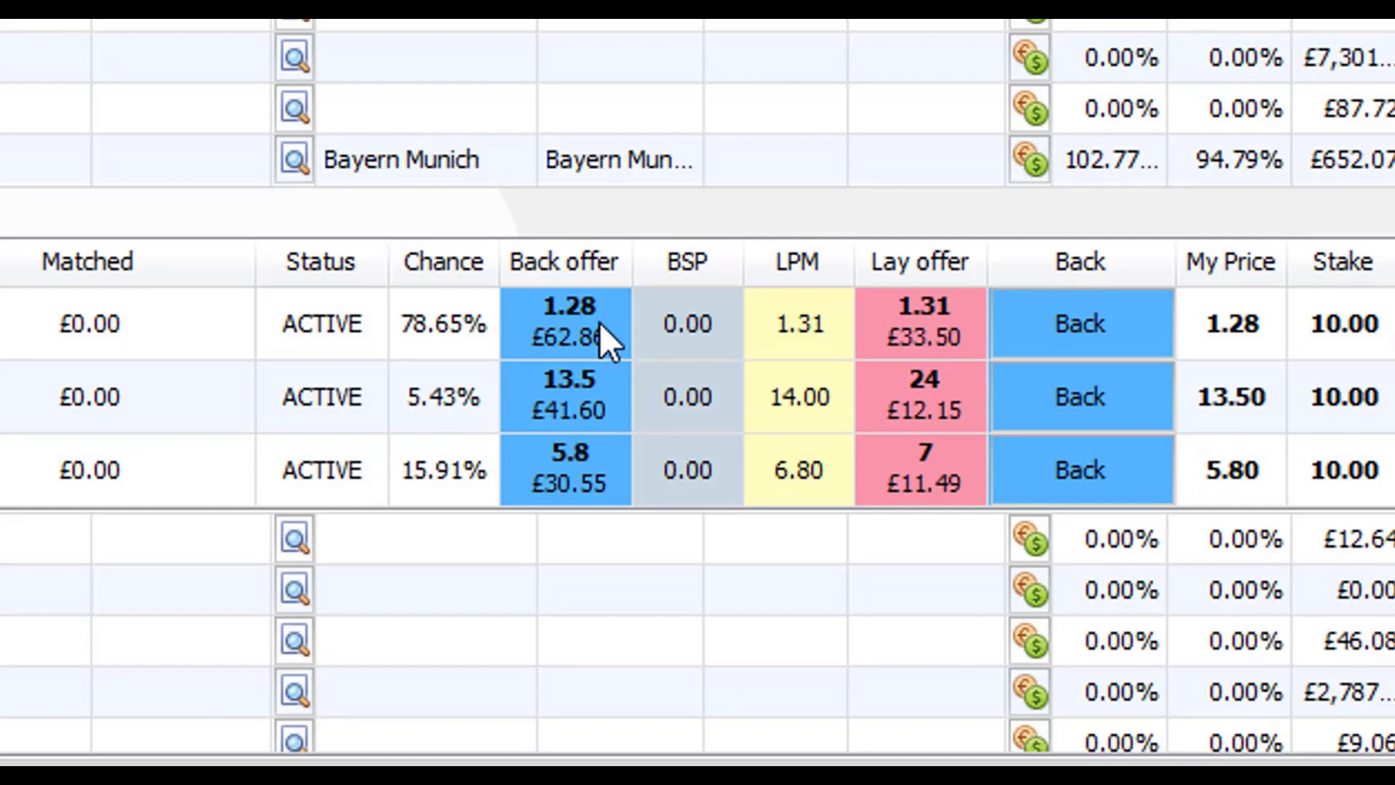
pyautogui.scroll(-1, 608, 343)
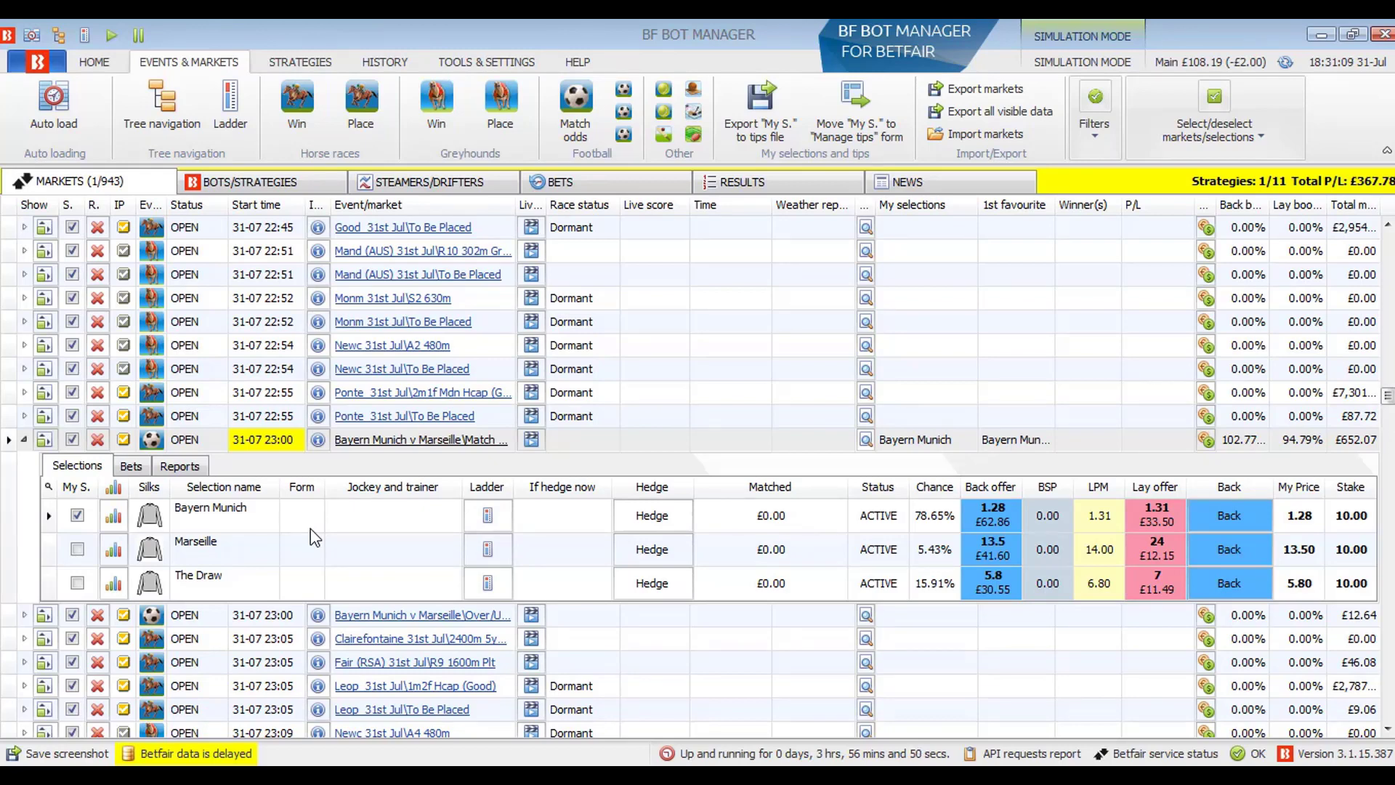
# Step: Expand the 00:00 FK Blansko v FC Zbrojovka Brno match market and mark The Draw as my selection
pyautogui.scroll(-10, 310, 537)
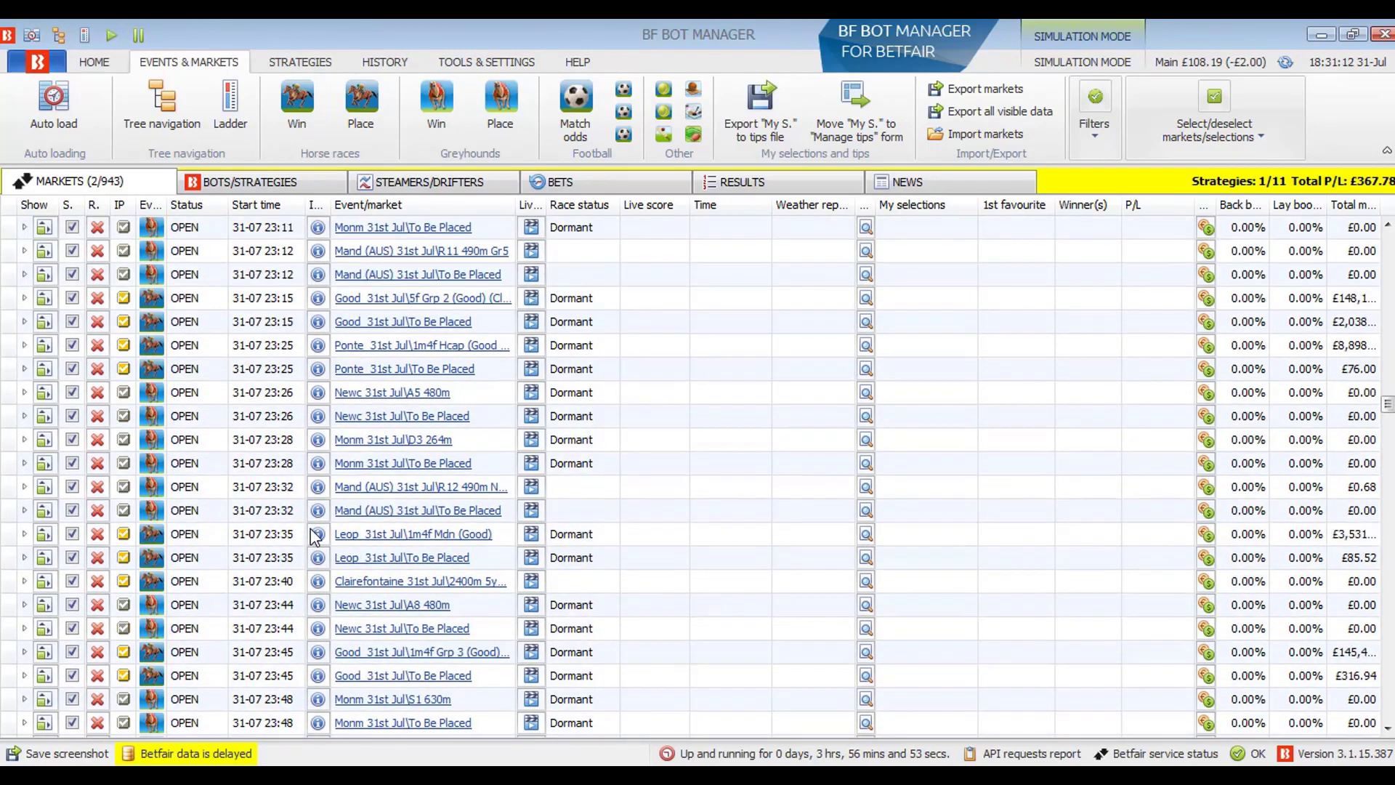
pyautogui.scroll(-1, 313, 537)
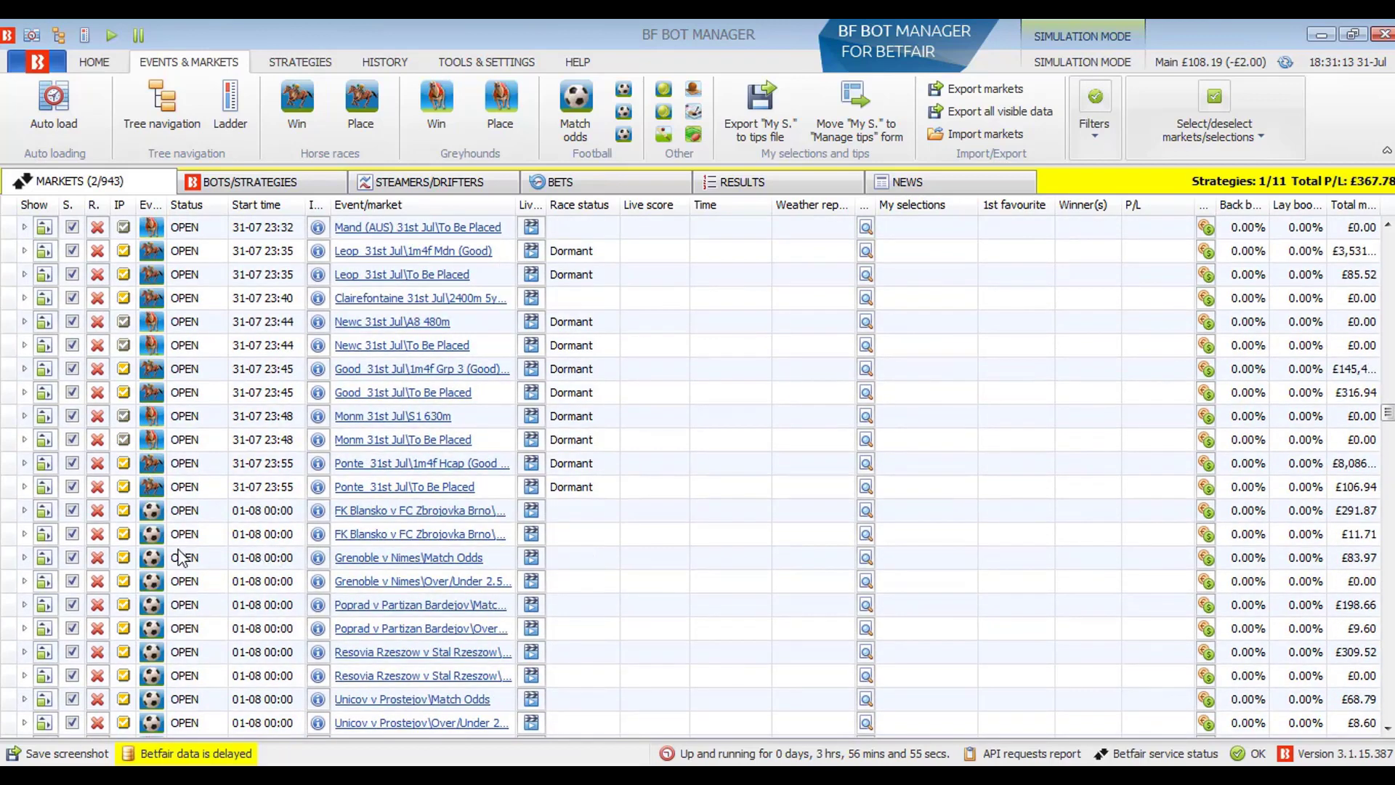
pyautogui.click(52, 512)
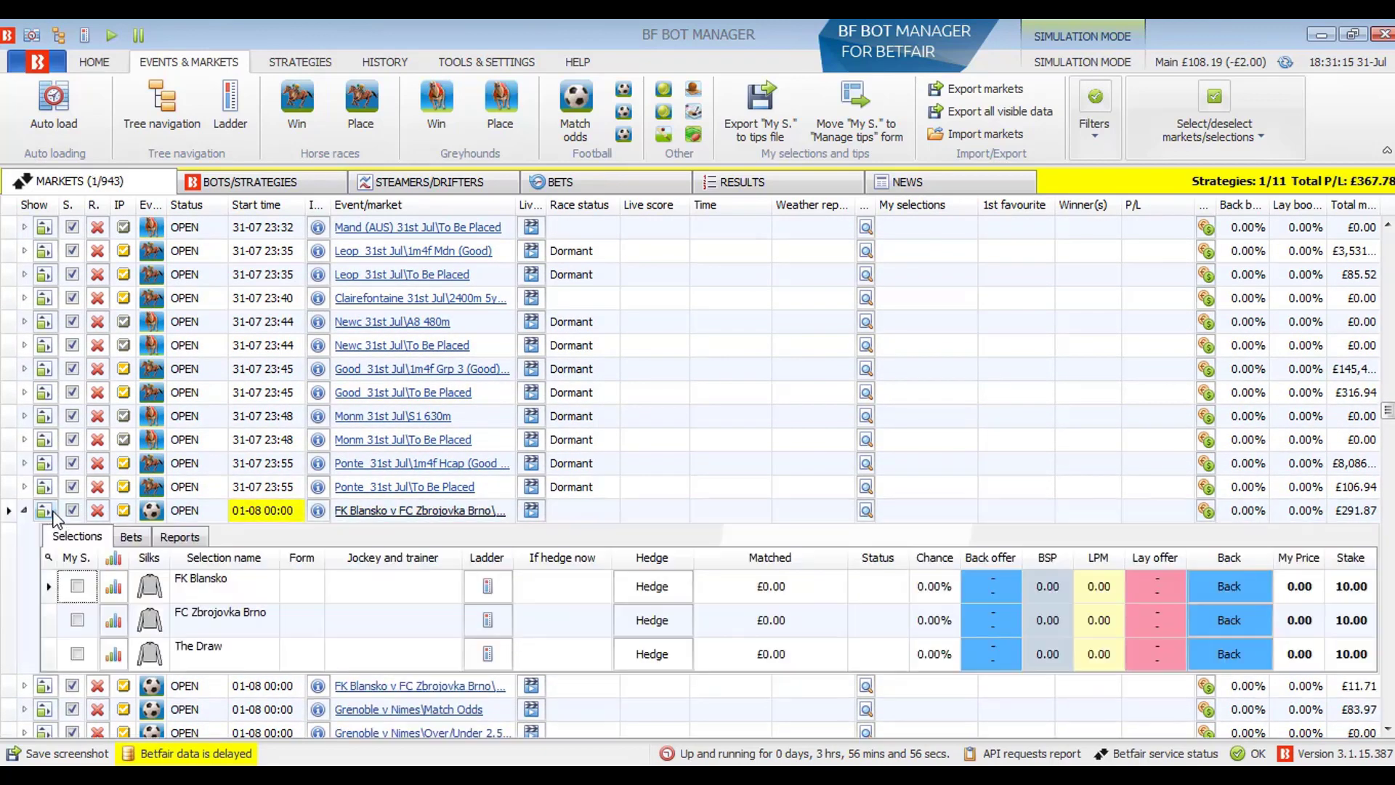
pyautogui.click(78, 654)
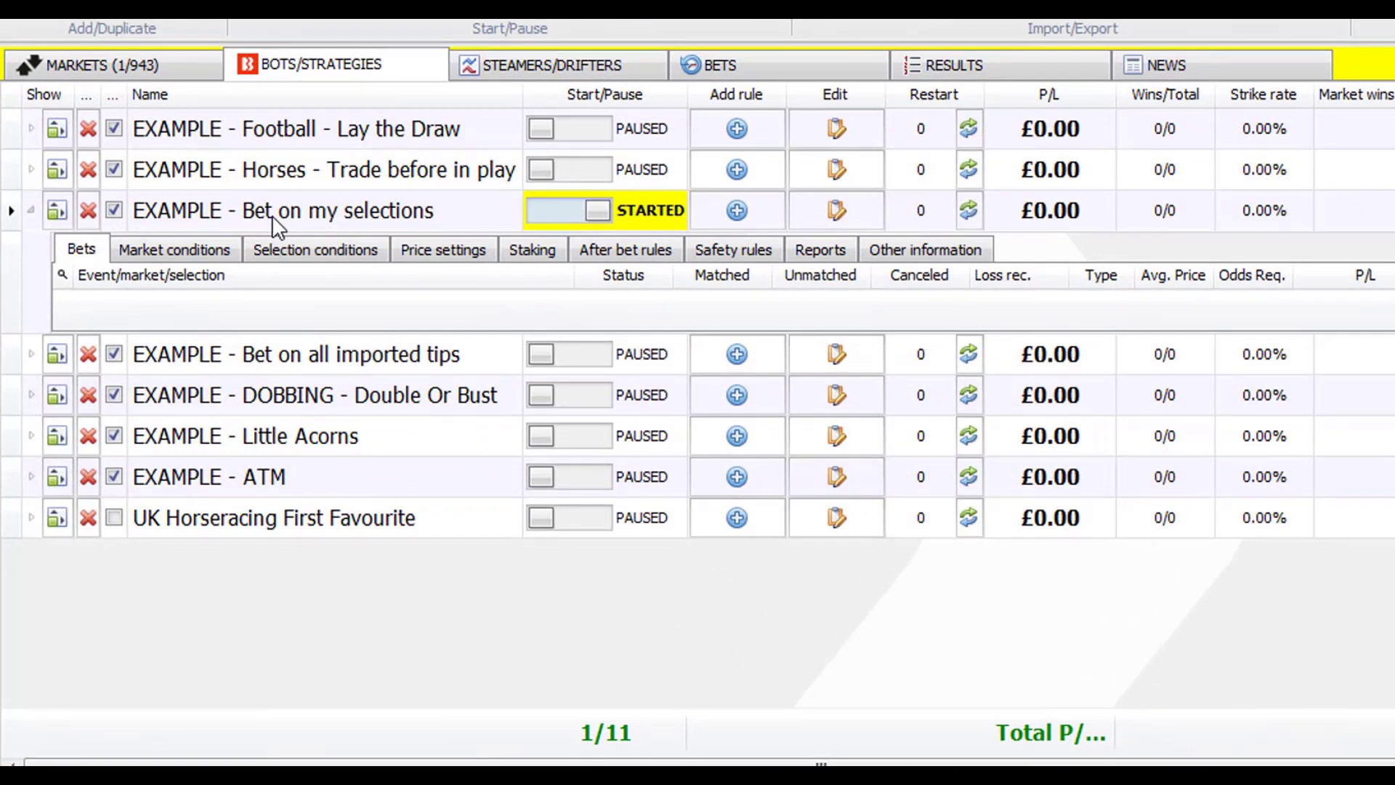
# Step: Review all conditions, price settings, staking, after-bet rules, safety rules and reports of the "EXAMPLE - Bet on my selections" strategy
pyautogui.click(188, 249)
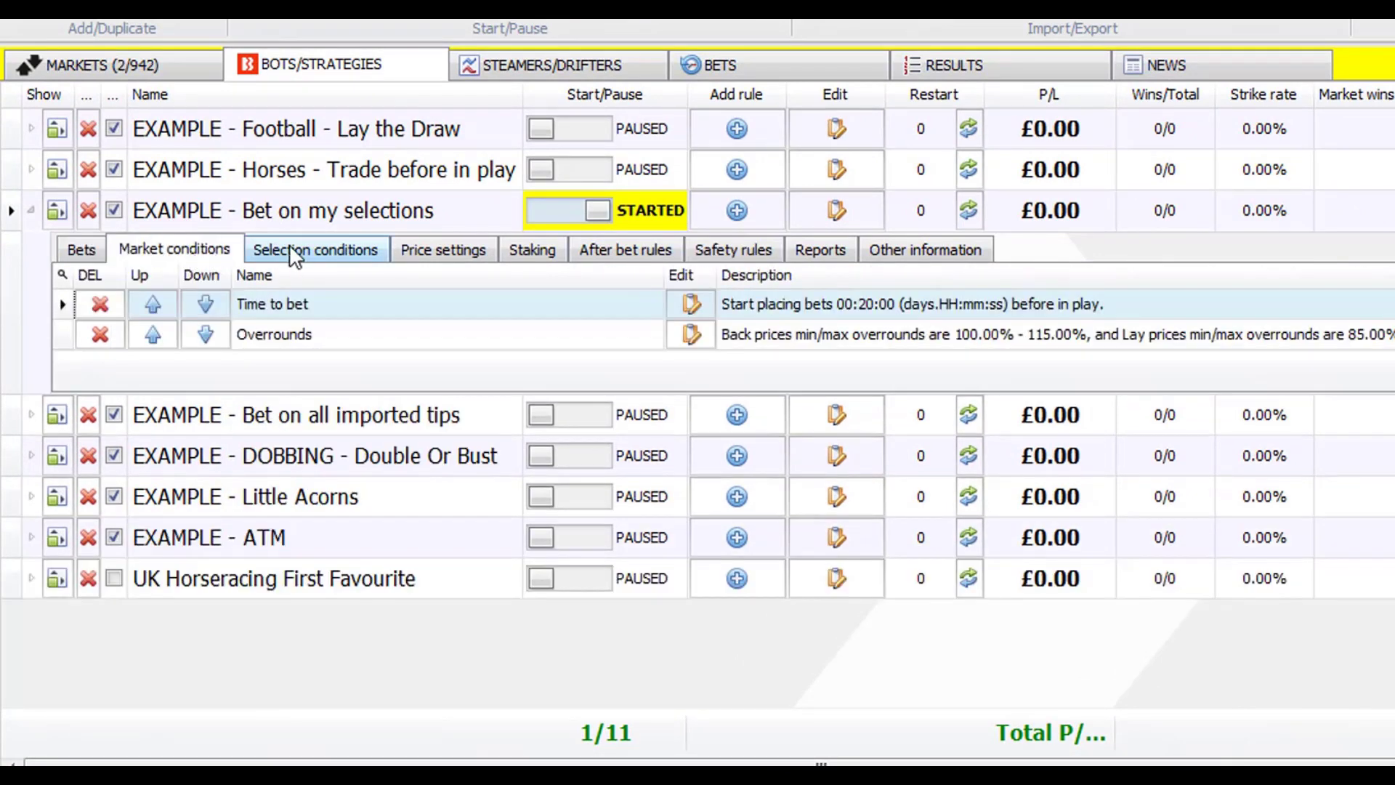
pyautogui.click(289, 247)
pyautogui.click(469, 249)
pyautogui.click(534, 251)
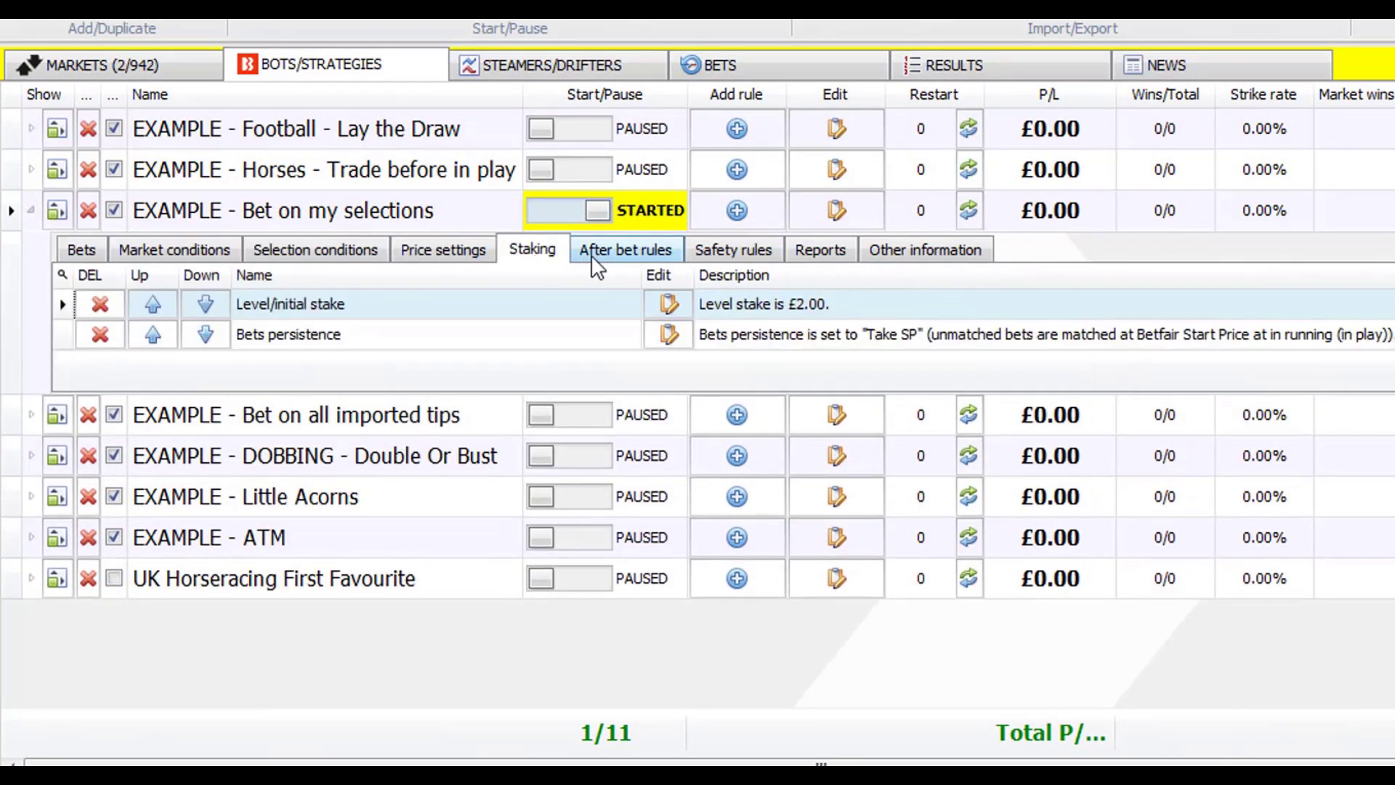
pyautogui.click(591, 253)
pyautogui.click(735, 252)
pyautogui.click(808, 255)
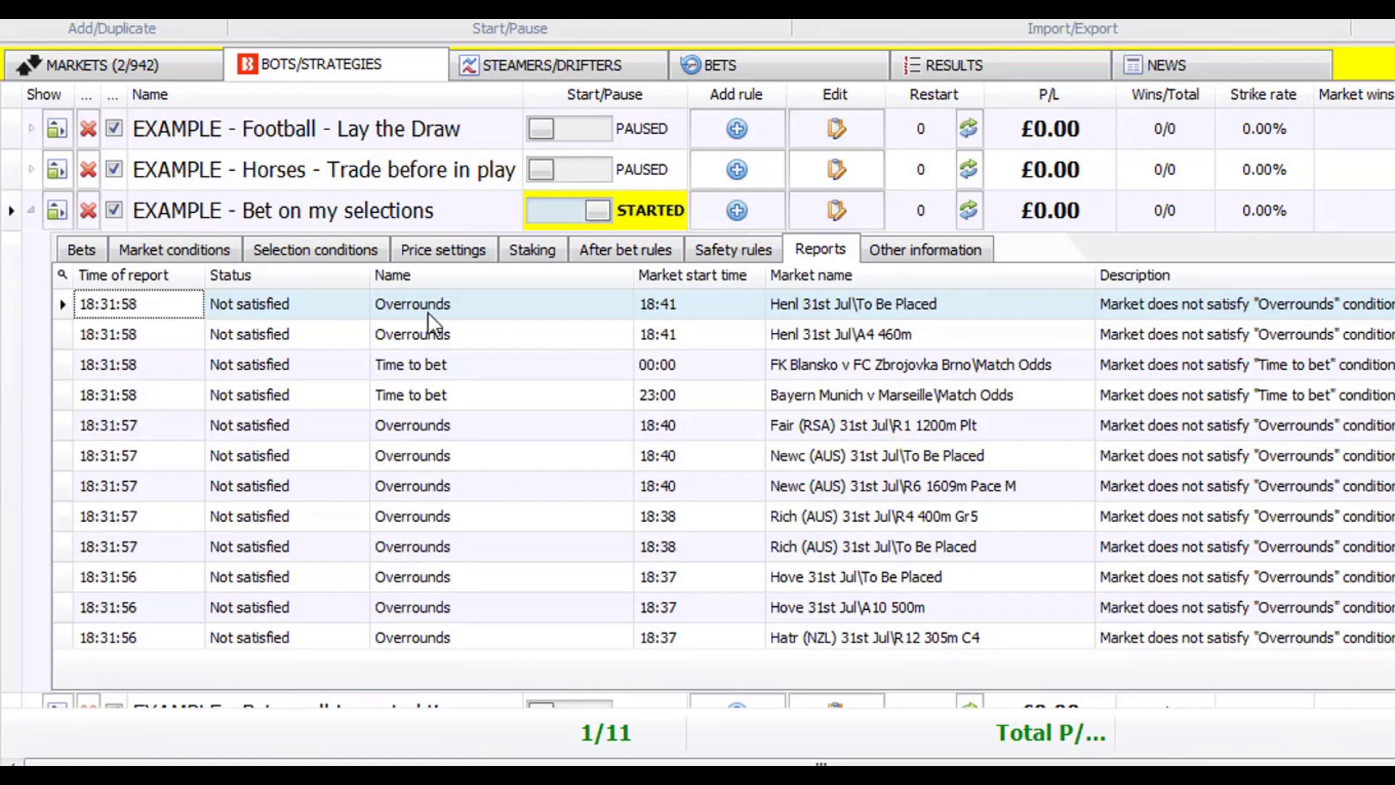
# Step: Check the started strategy's bets, its time-to-bet and overround conditions, and its minimum and maximum selection price
pyautogui.click(94, 250)
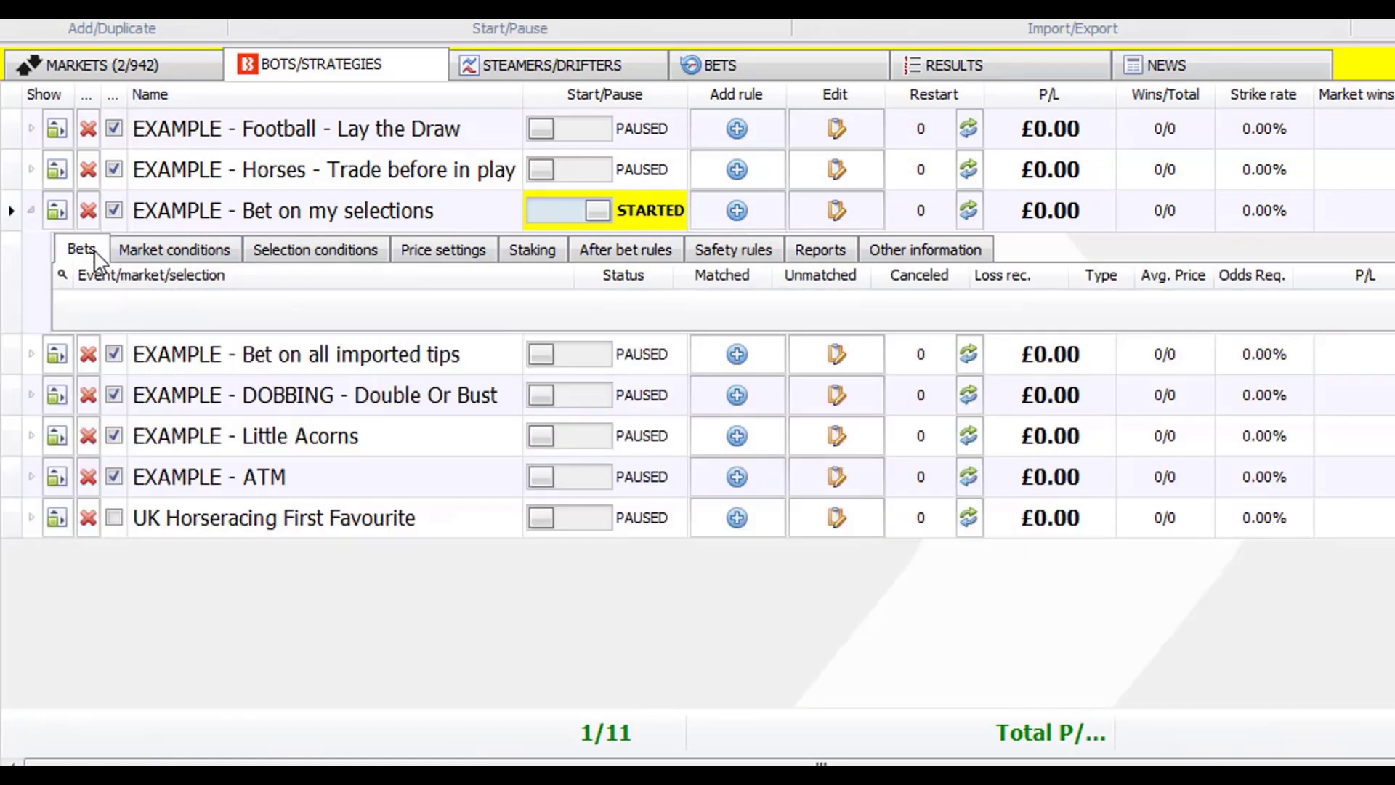
pyautogui.click(175, 246)
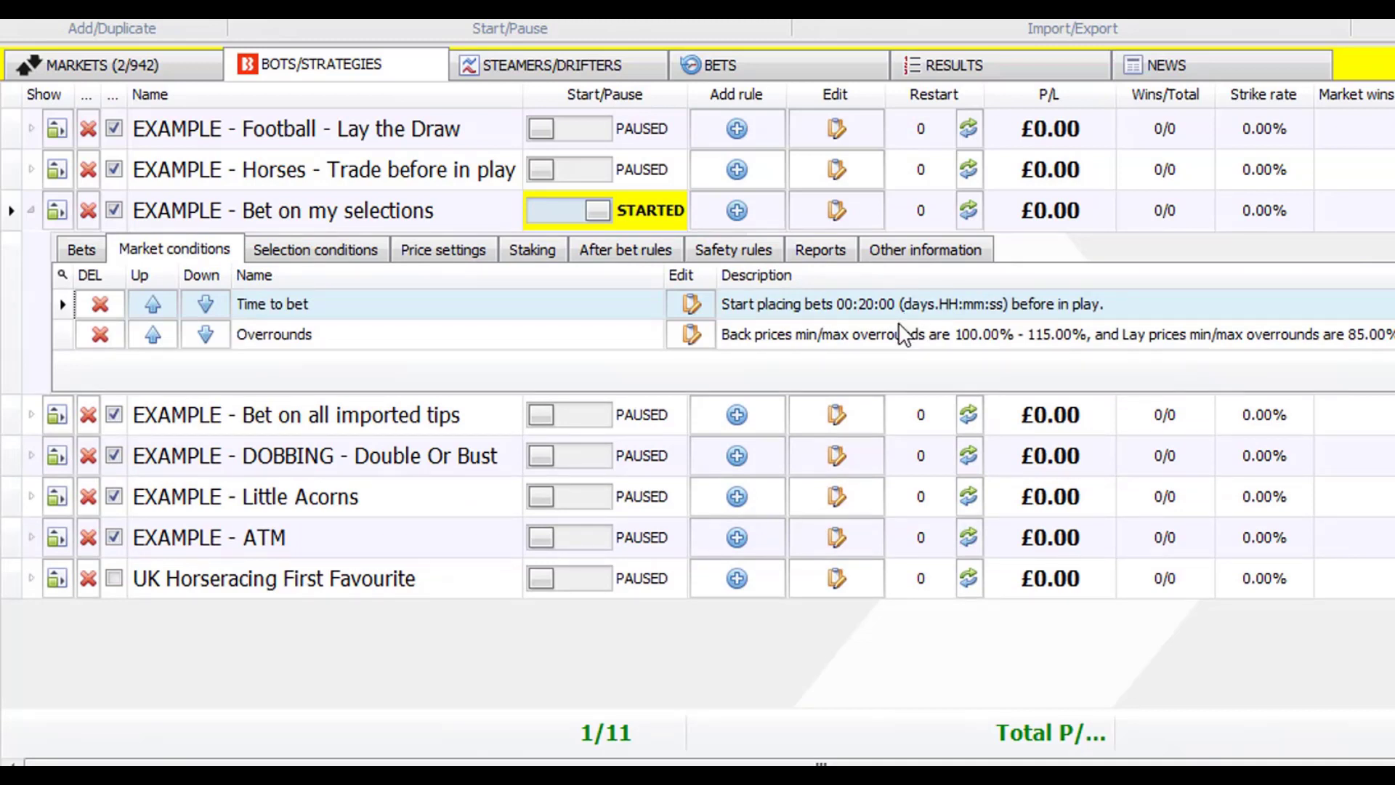
pyautogui.click(266, 255)
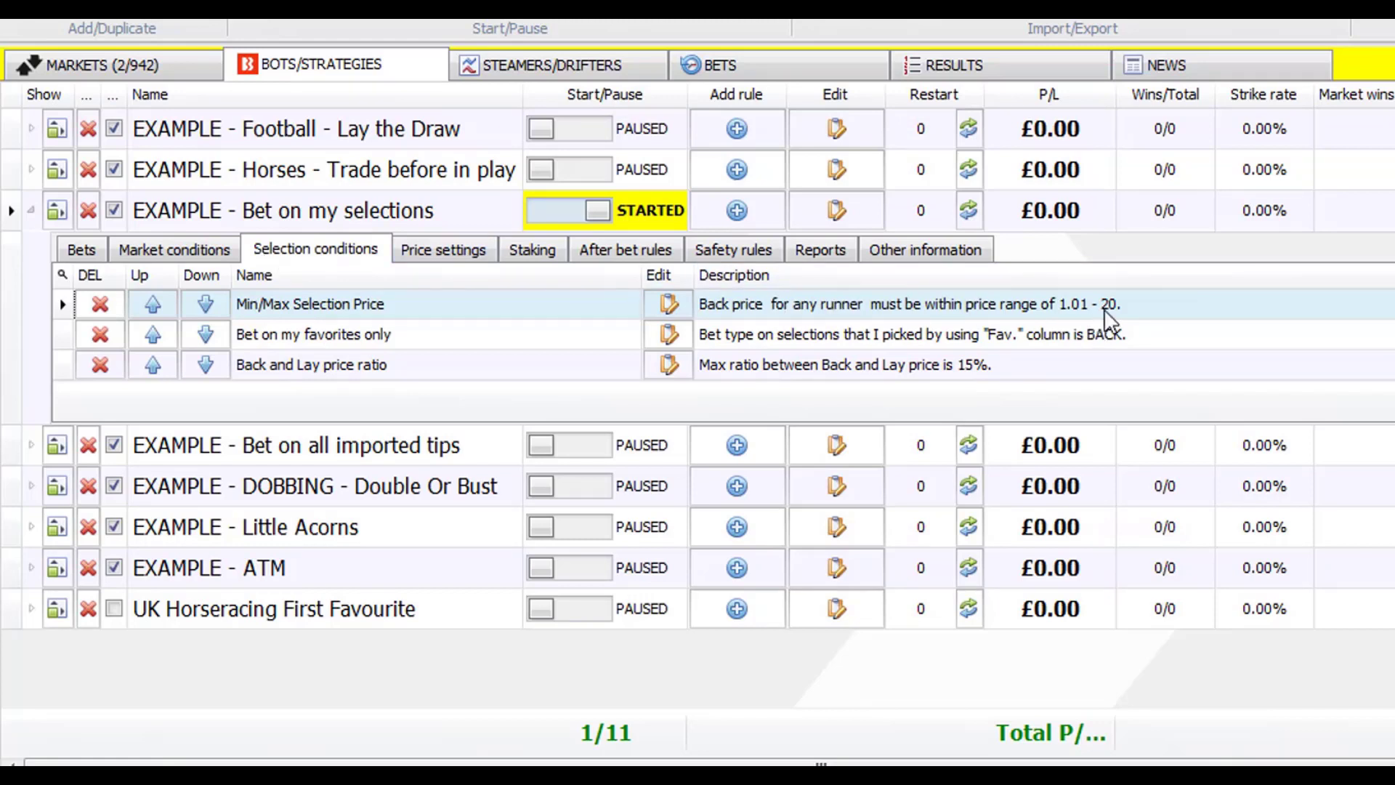
# Step: Review the "Bet on my favorites only" condition and save it with Back as the bet type for my selections
pyautogui.click(435, 339)
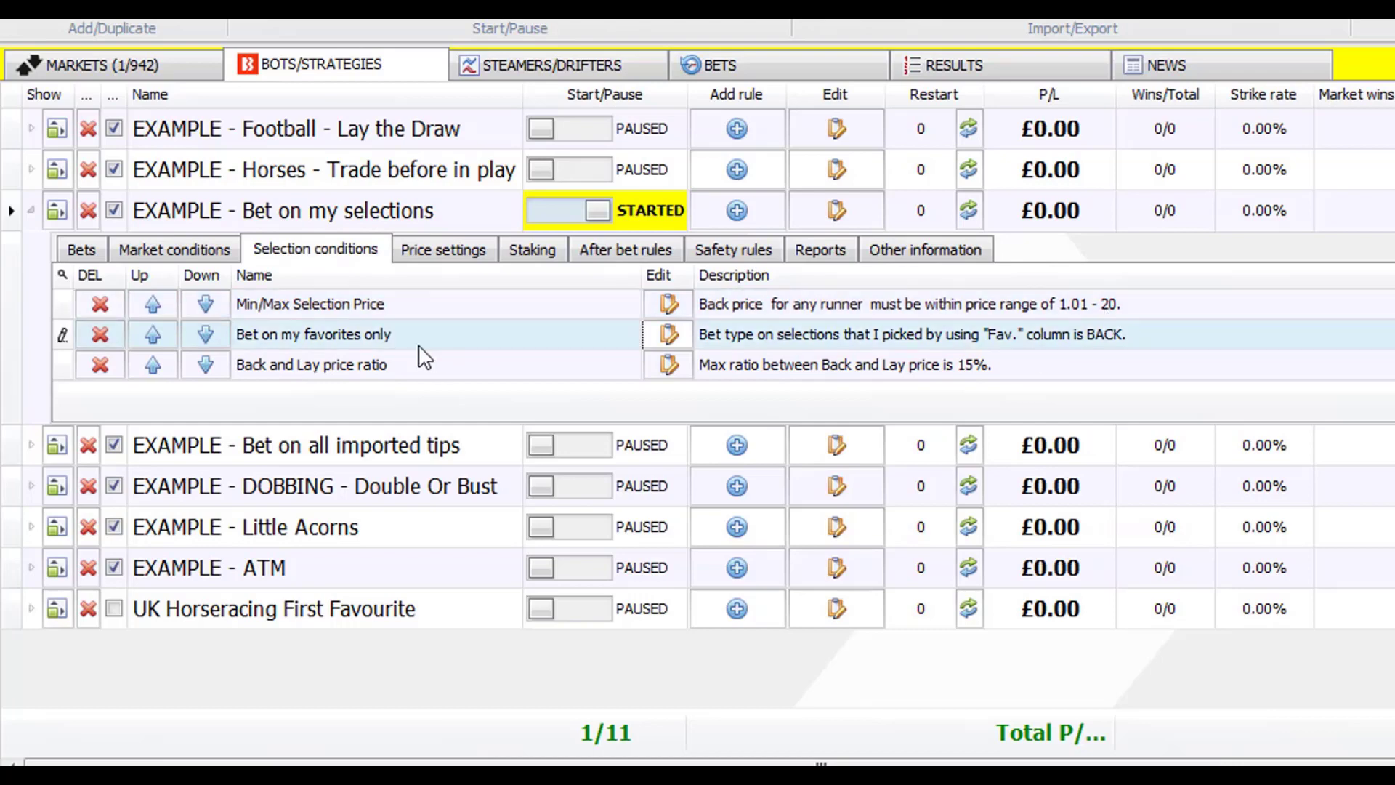
pyautogui.click(669, 335)
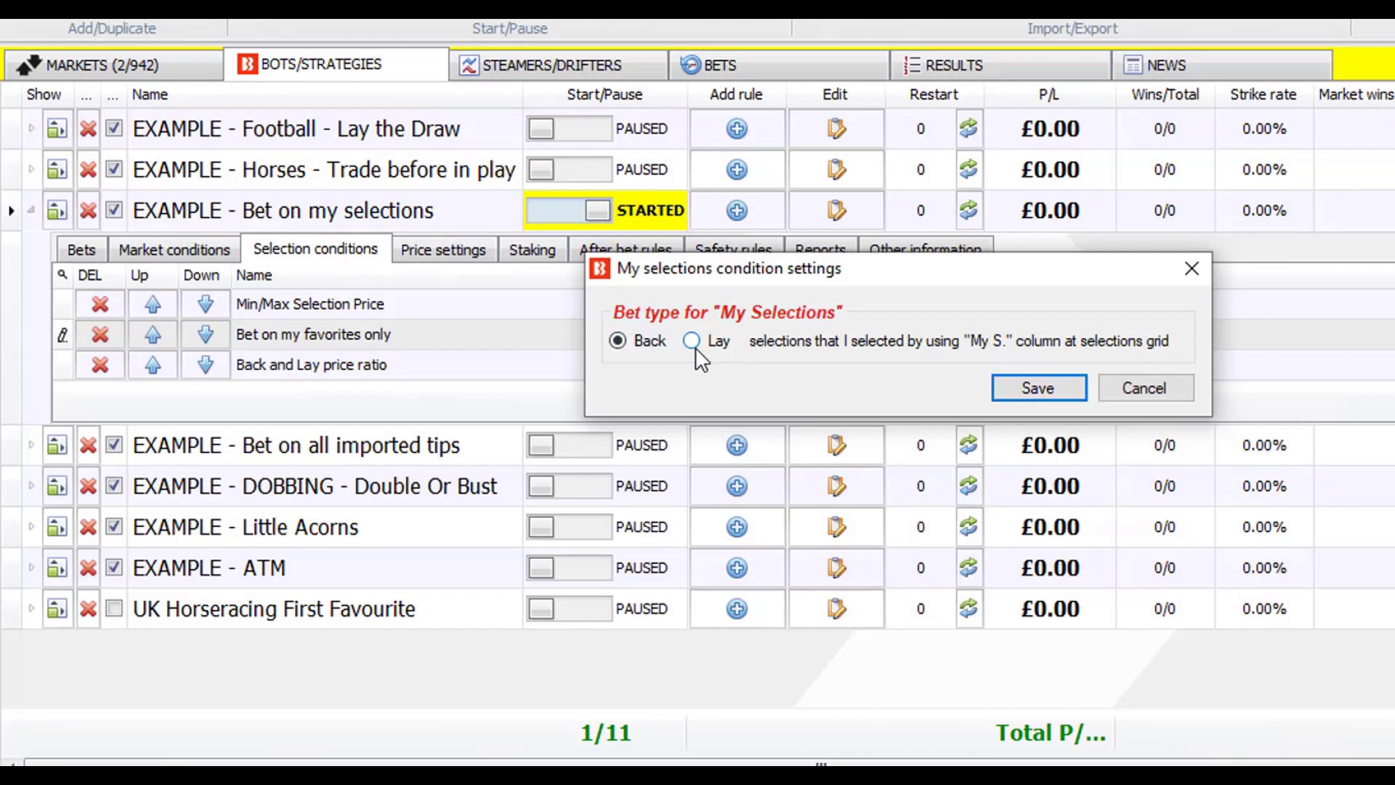
pyautogui.click(1036, 398)
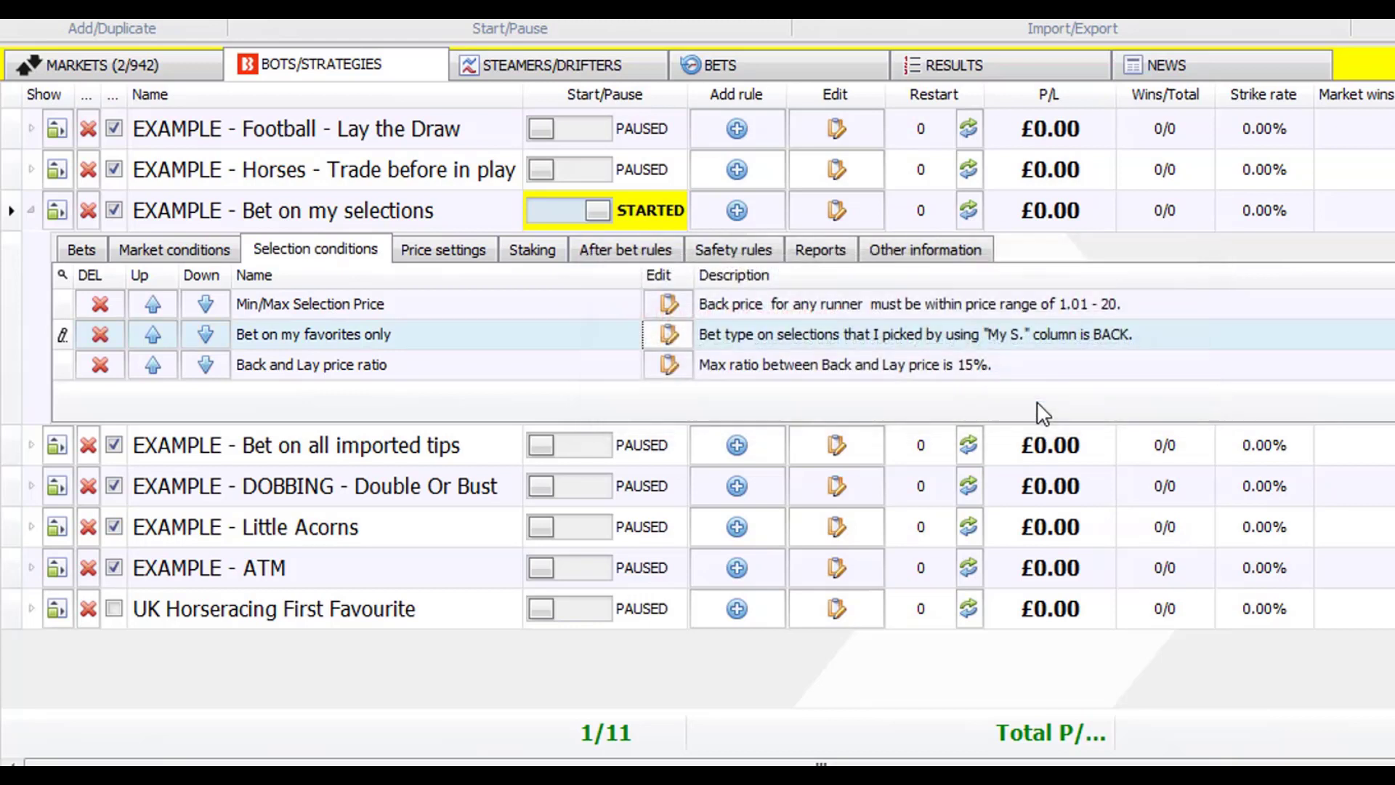
pyautogui.click(668, 335)
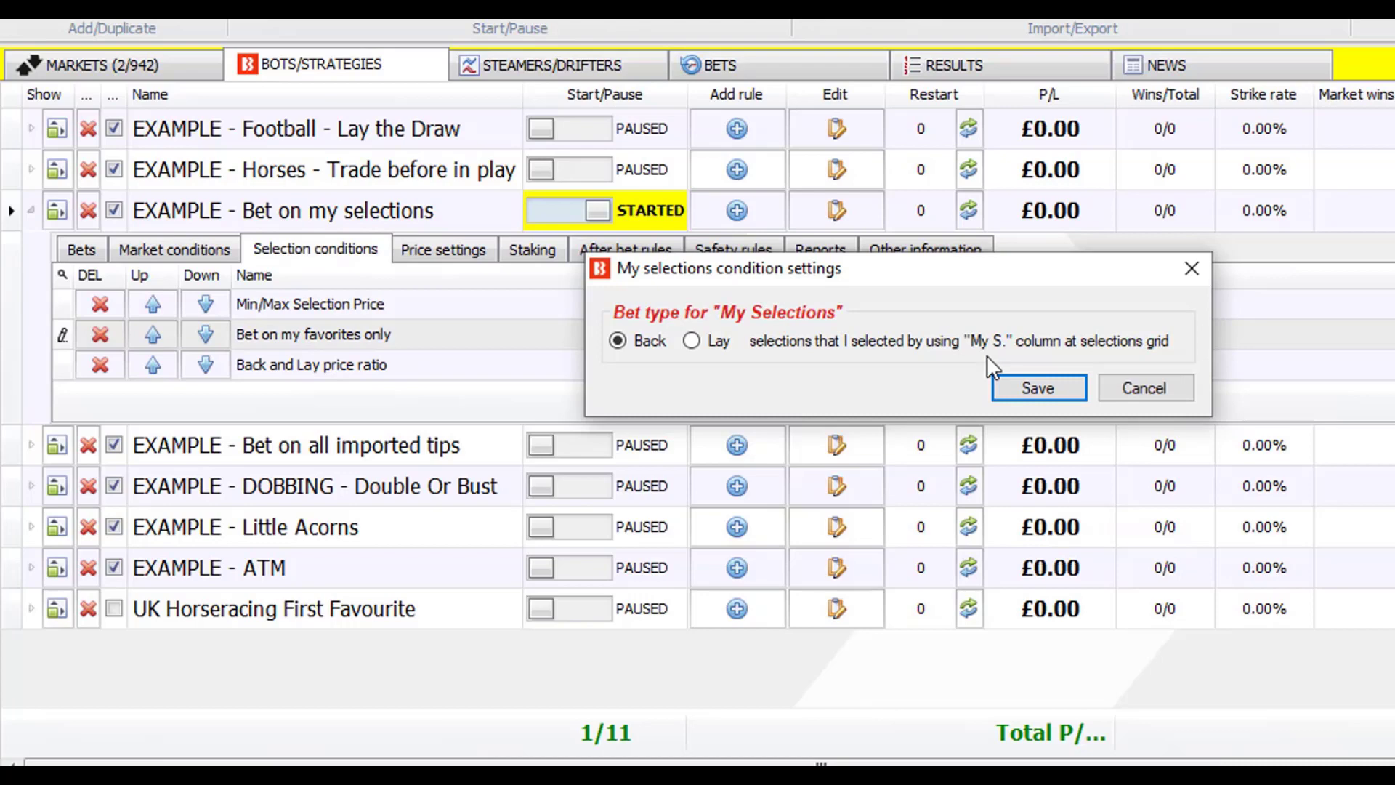
pyautogui.click(1035, 387)
# Step: Collapse the FK Blansko v FC Zbrojovka Brno and Bayern Munich v Marseille match markets and check their picks in the markets list
pyautogui.click(166, 73)
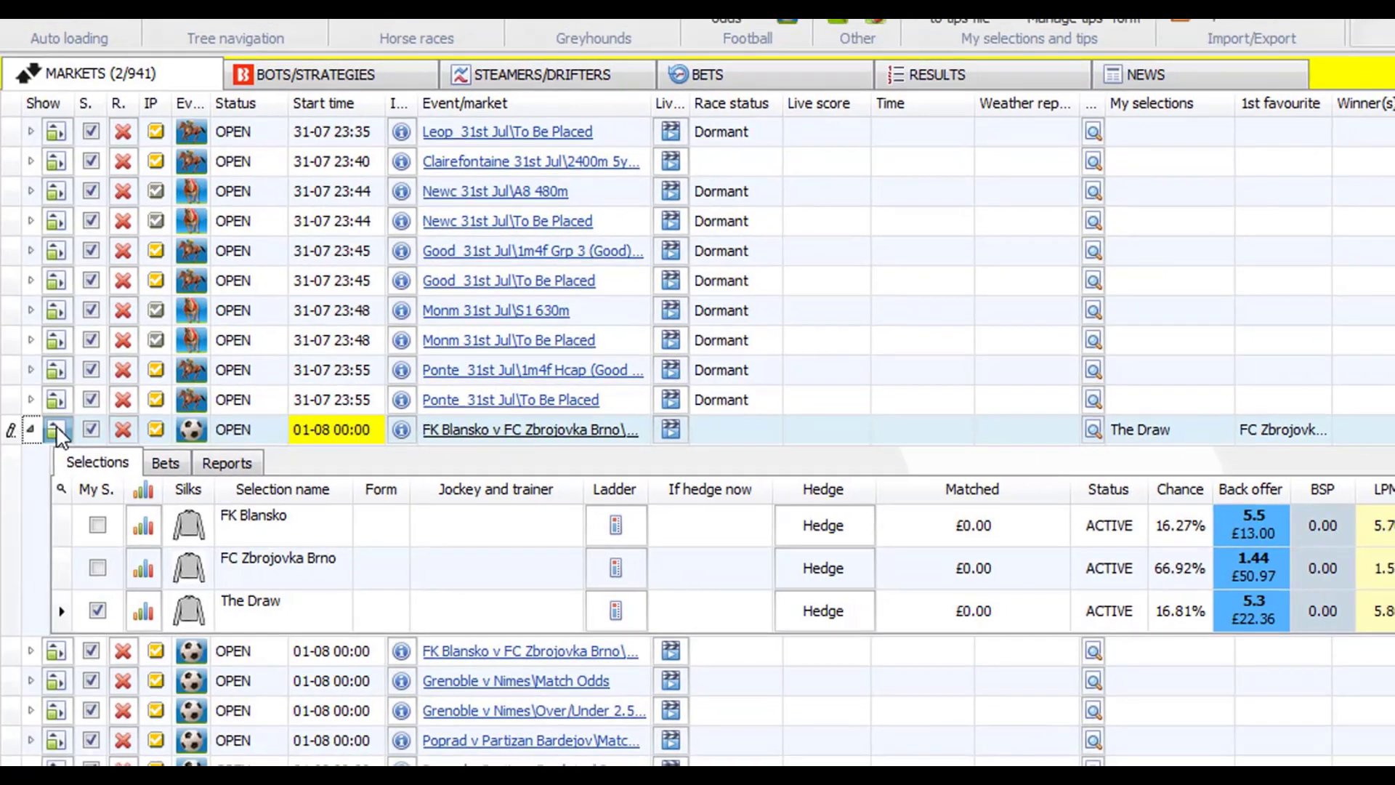
pyautogui.click(57, 426)
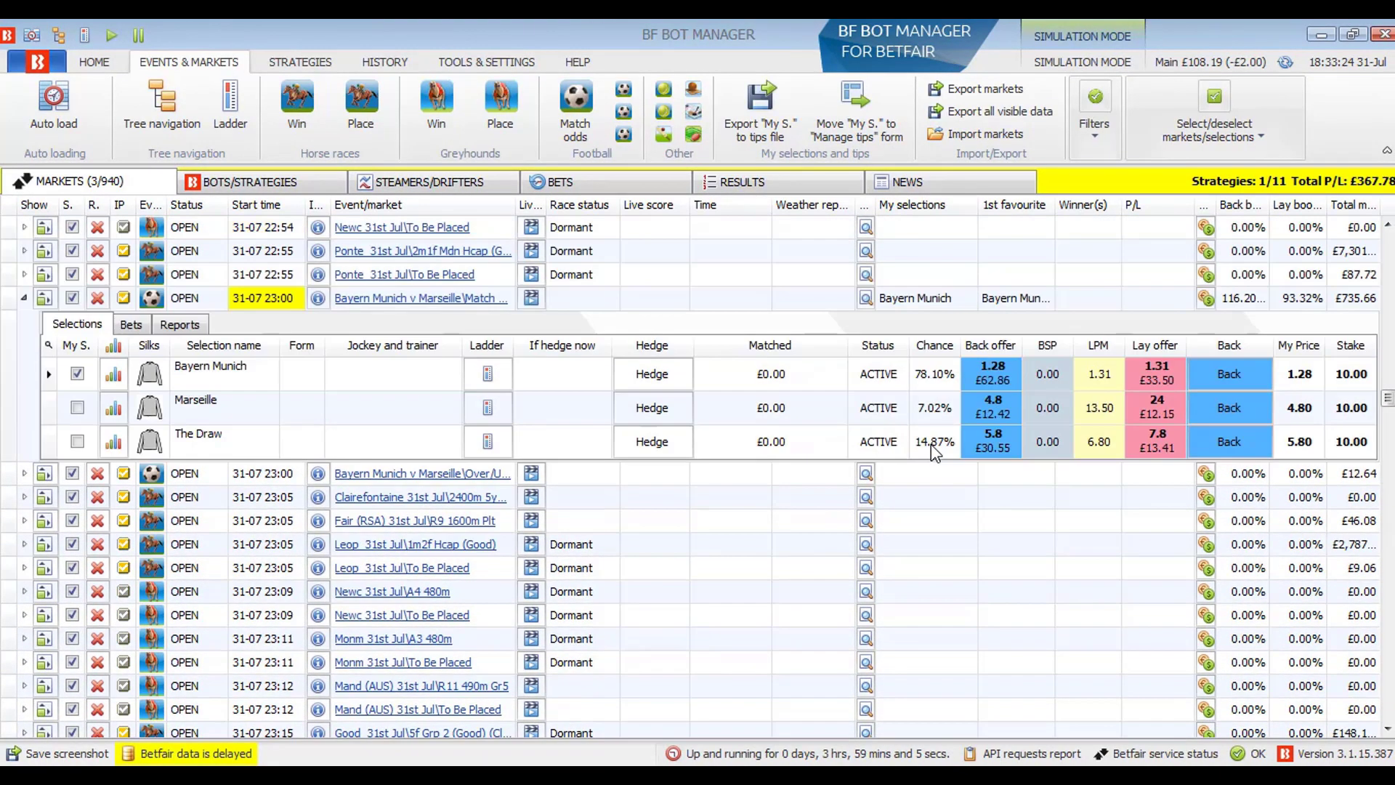
pyautogui.click(40, 512)
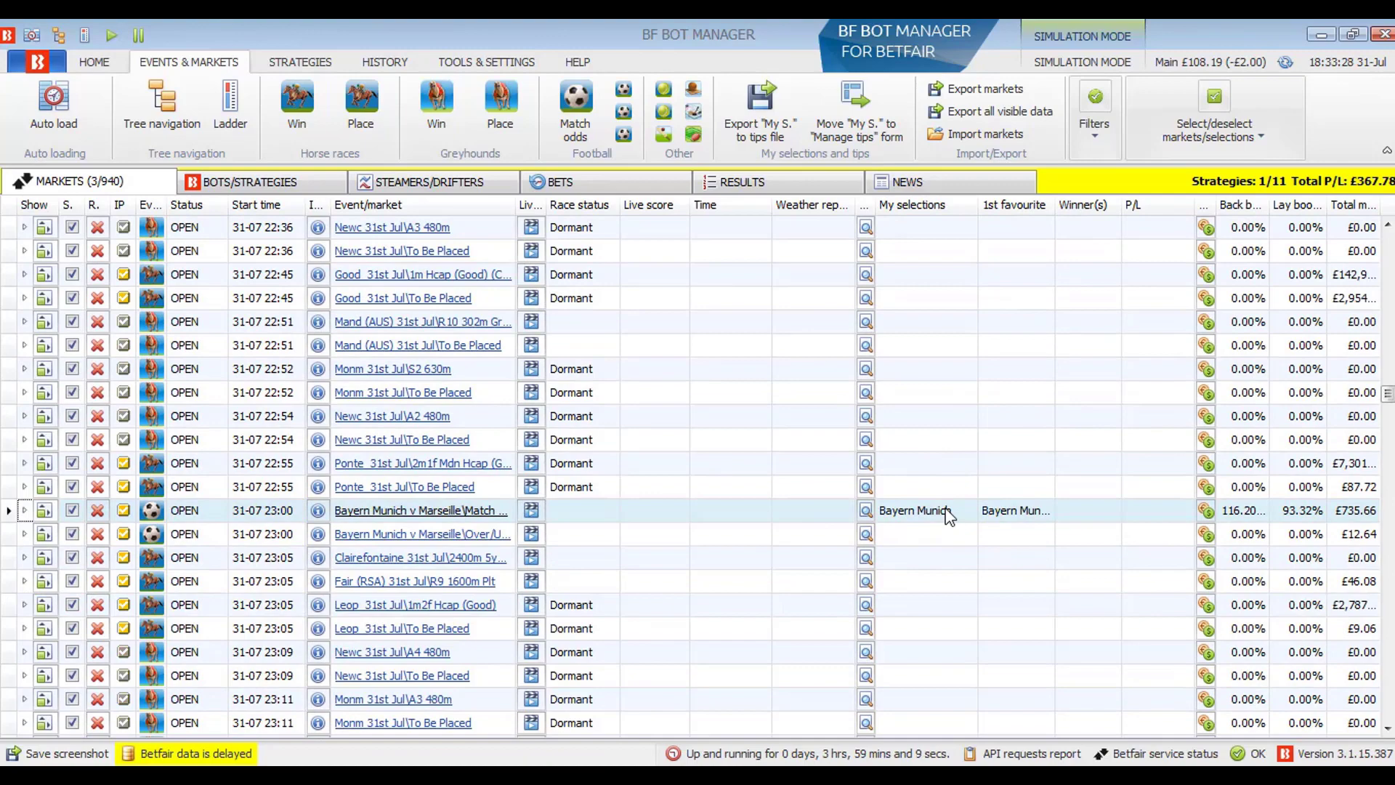
pyautogui.scroll(-8, 948, 515)
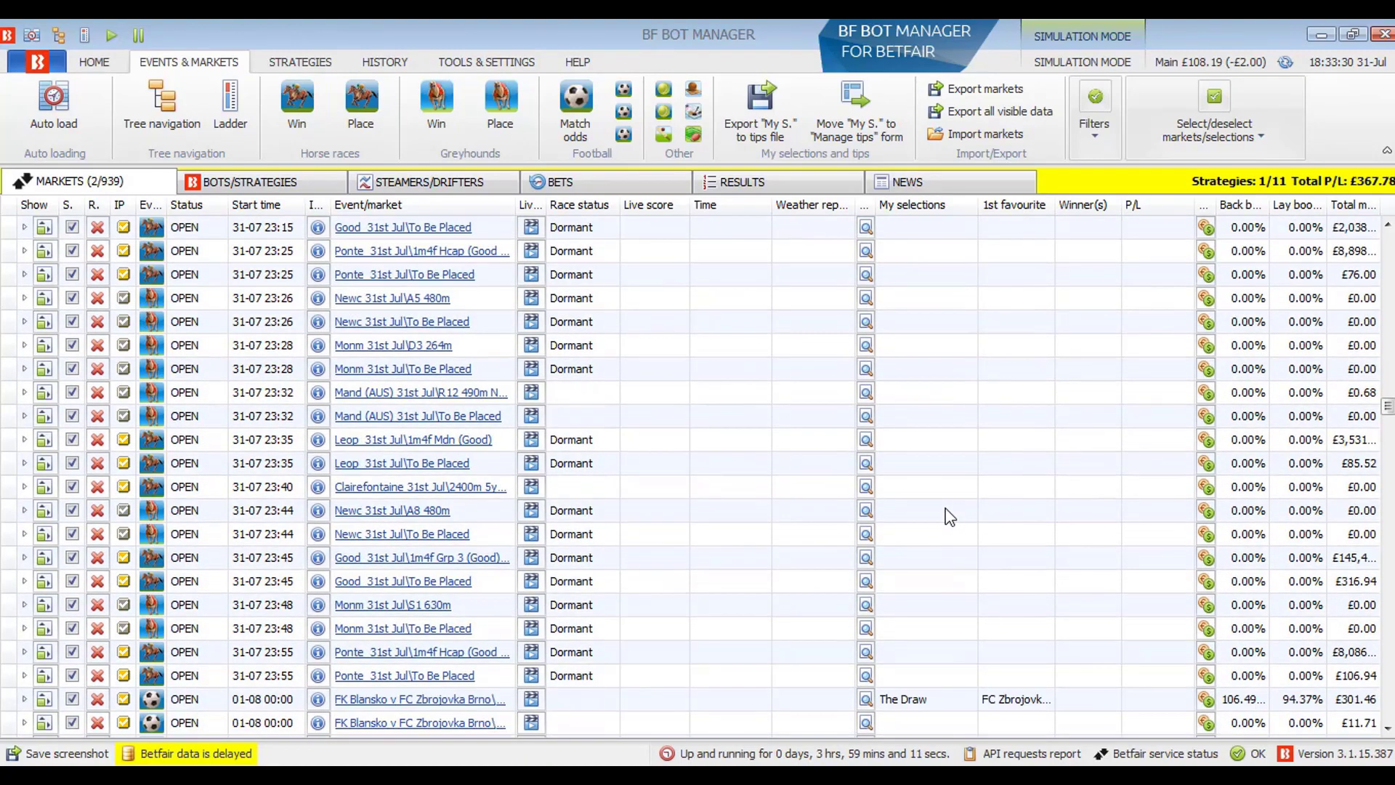
pyautogui.scroll(-2, 949, 516)
pyautogui.scroll(8, 948, 516)
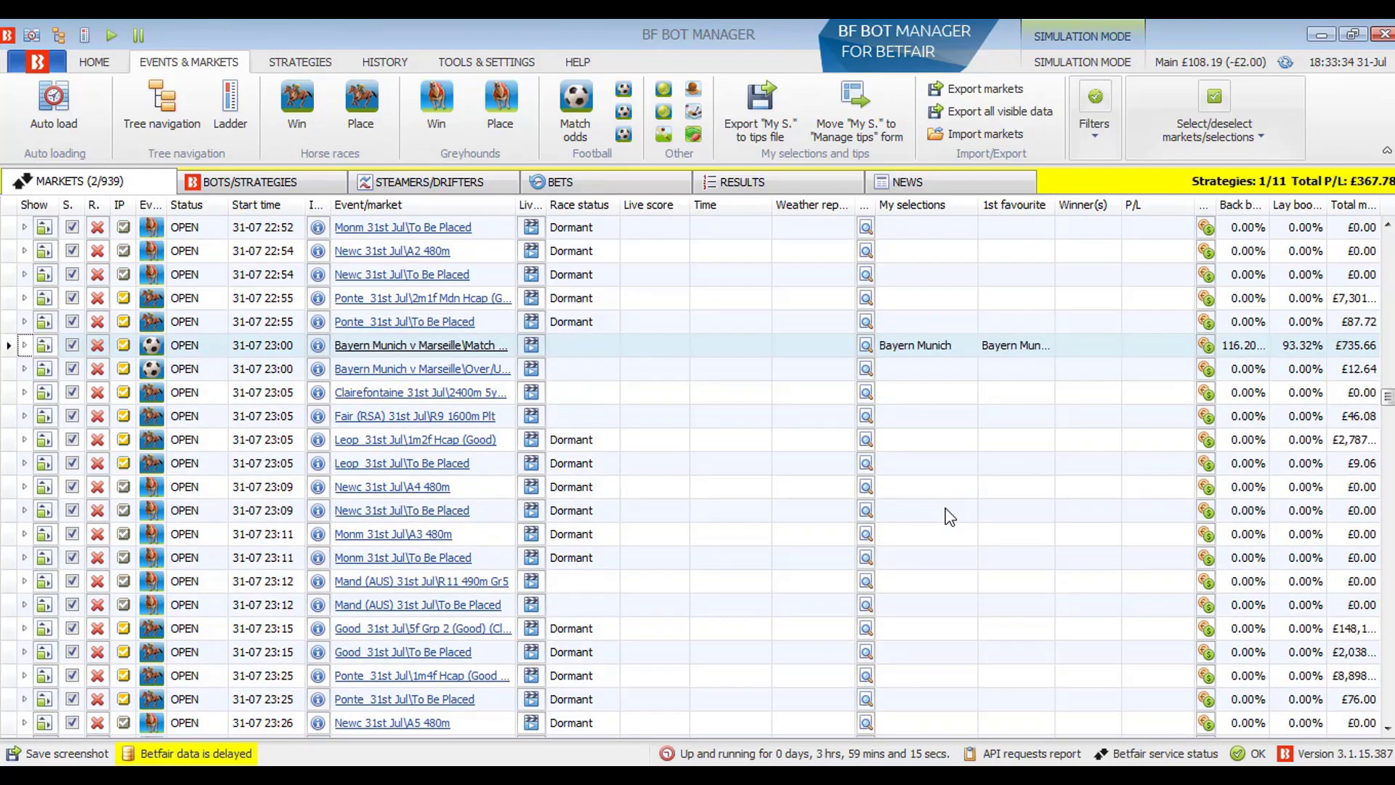
# Step: Expand the Bayern Munich v Marseille match market, view the ladder for Bayern Munich and close it again
pyautogui.click(24, 346)
pyautogui.click(494, 420)
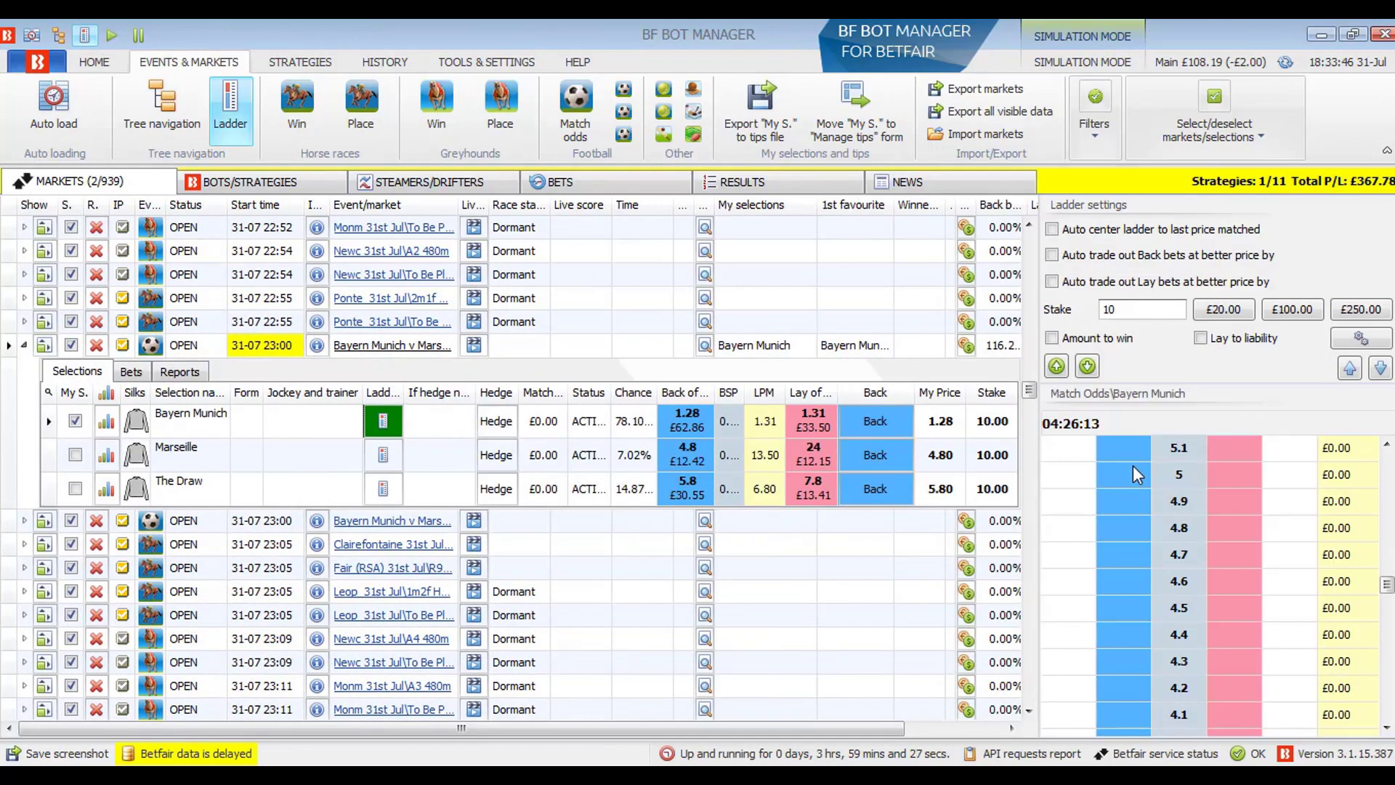
pyautogui.click(396, 420)
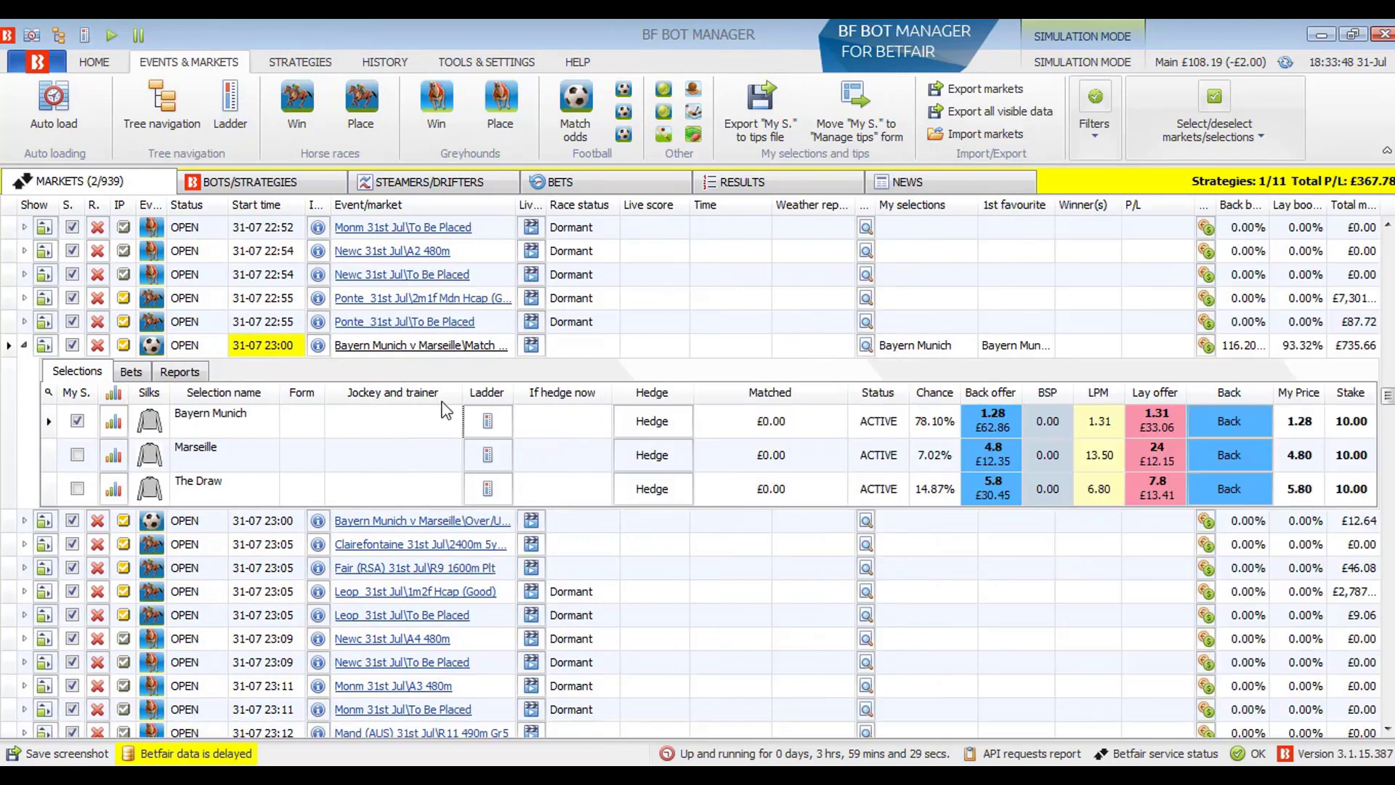